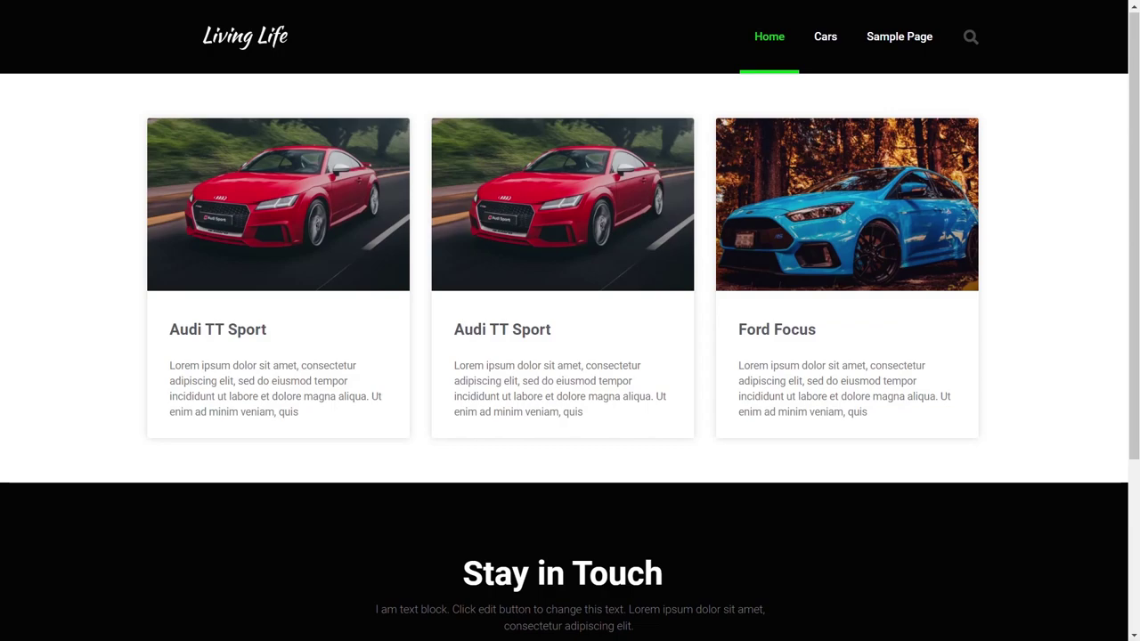
Open the first Audi TT Sport card on the home page and look over its vehicle page.
left_click(364, 211)
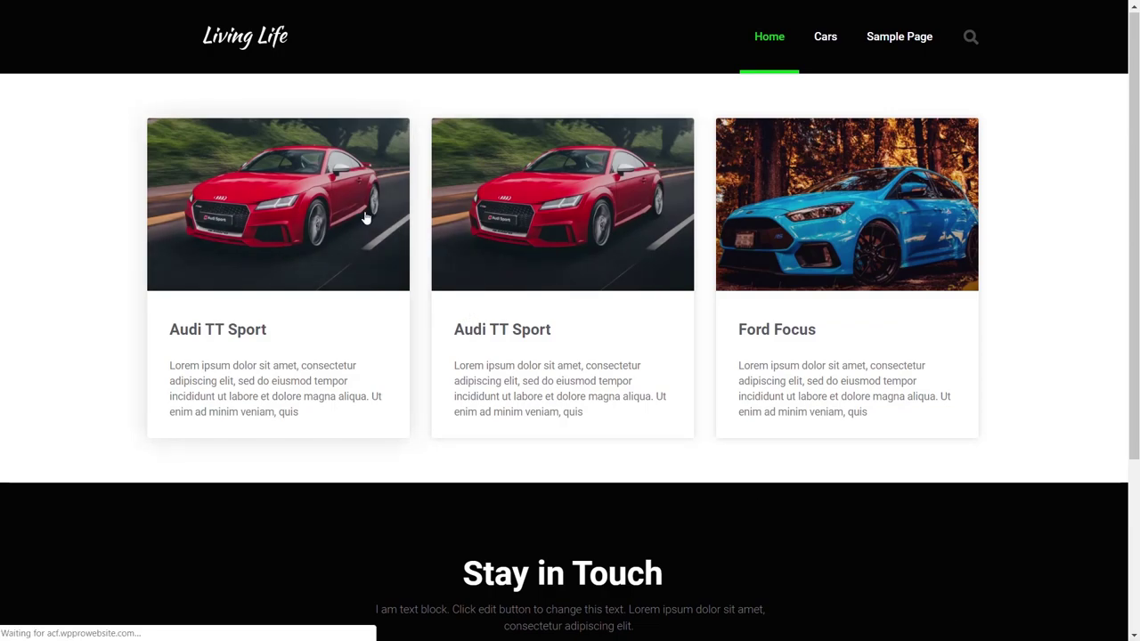
scroll(393, 332, "down", 3)
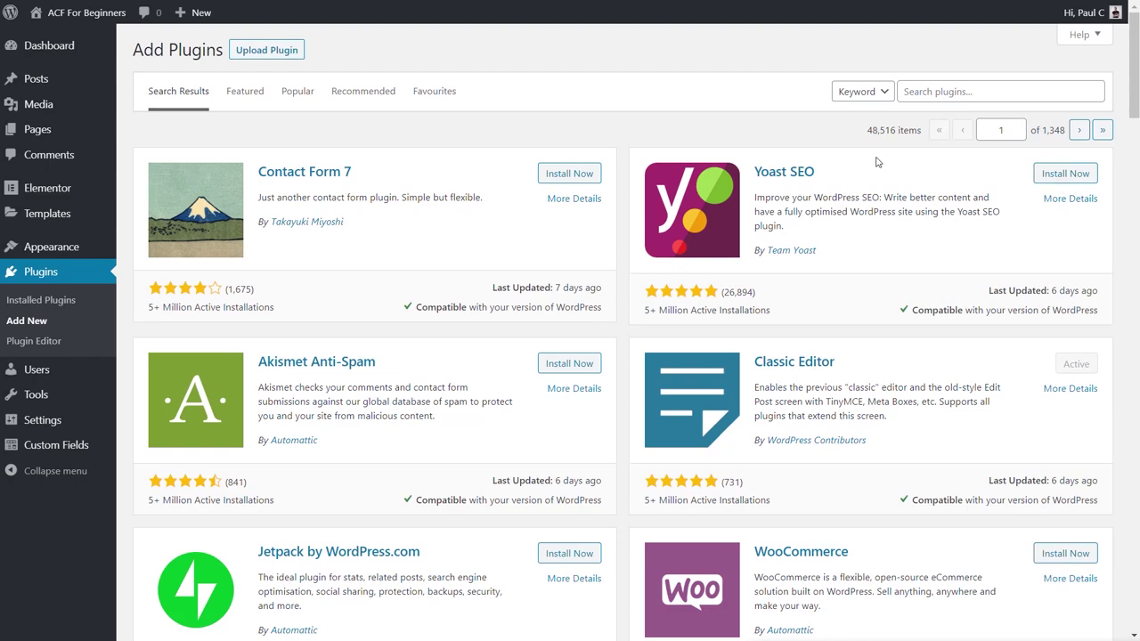
Search the plugin directory for CPTUI, then install and activate the Custom Post Type UI plugin.
left_click(937, 92)
type("CPTUI")
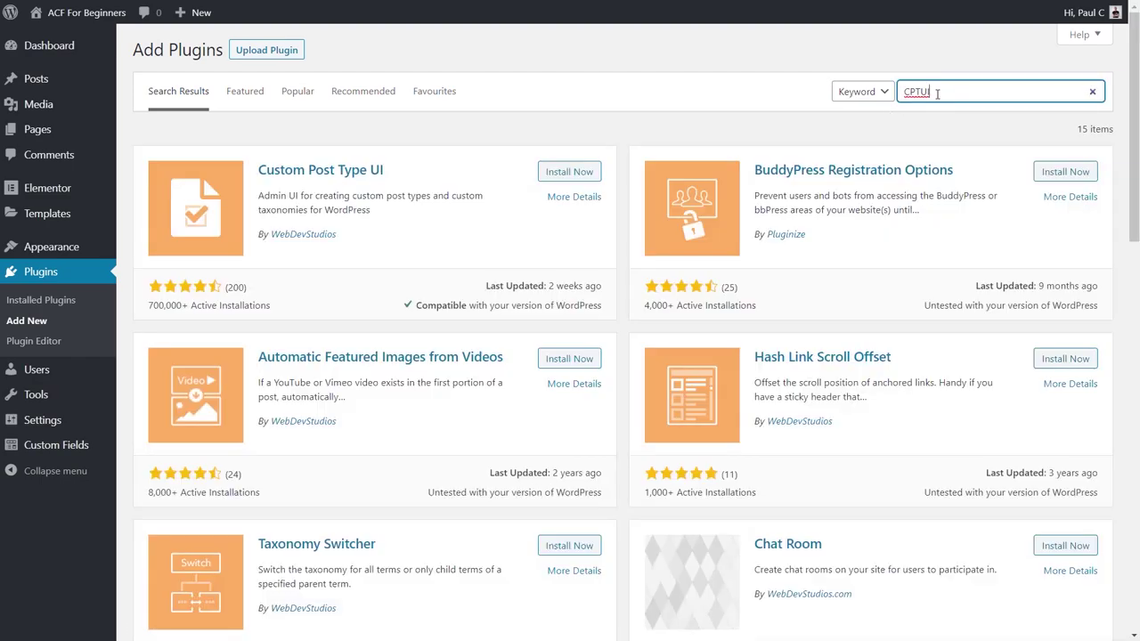
left_click(505, 253)
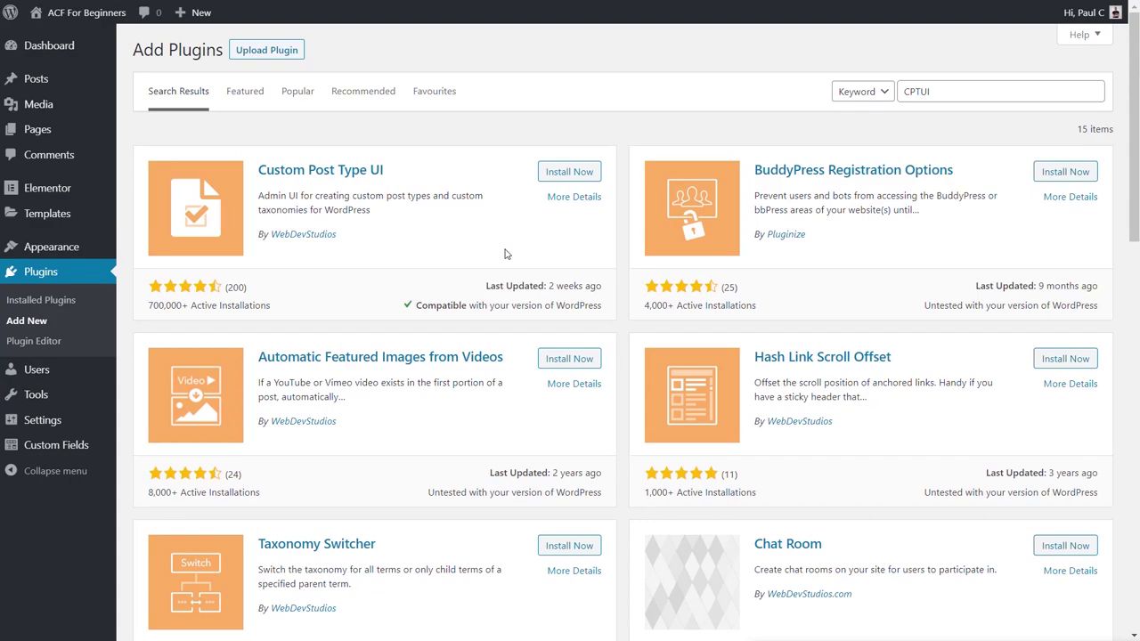
left_click(588, 179)
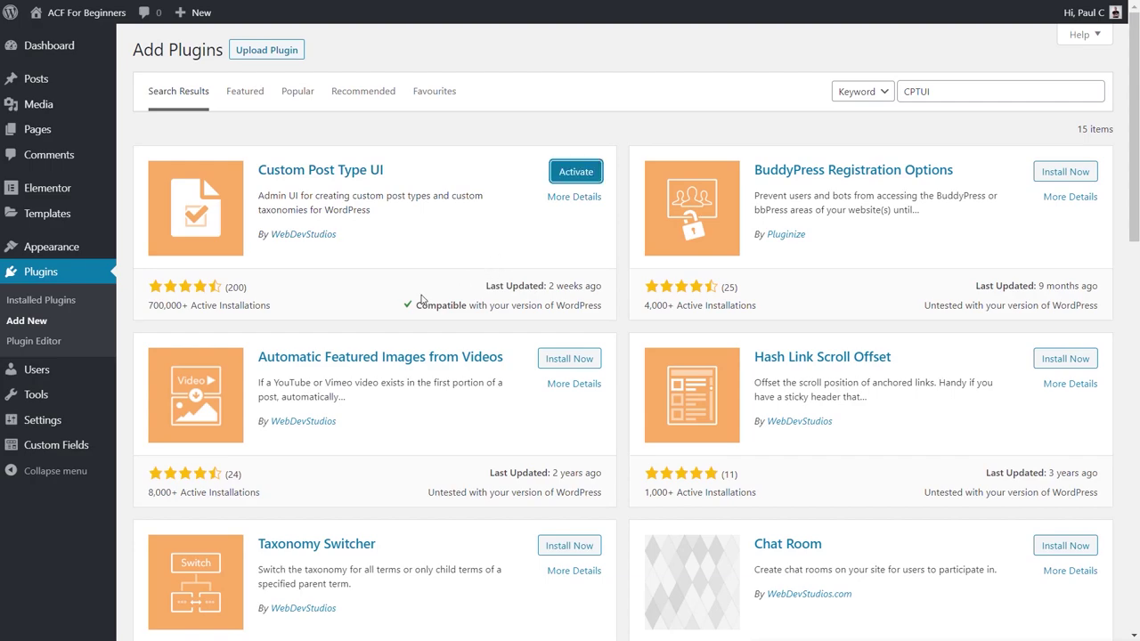
left_click(581, 182)
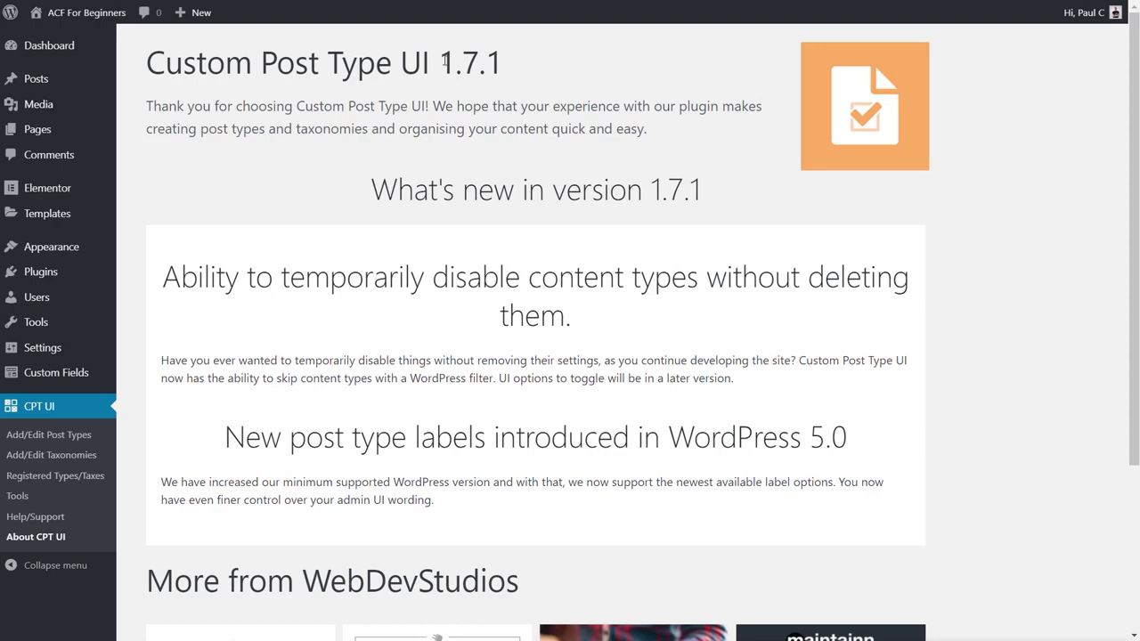
Open the Add/Edit Post Types page of CPT UI.
left_click_drag(441, 62, 502, 62)
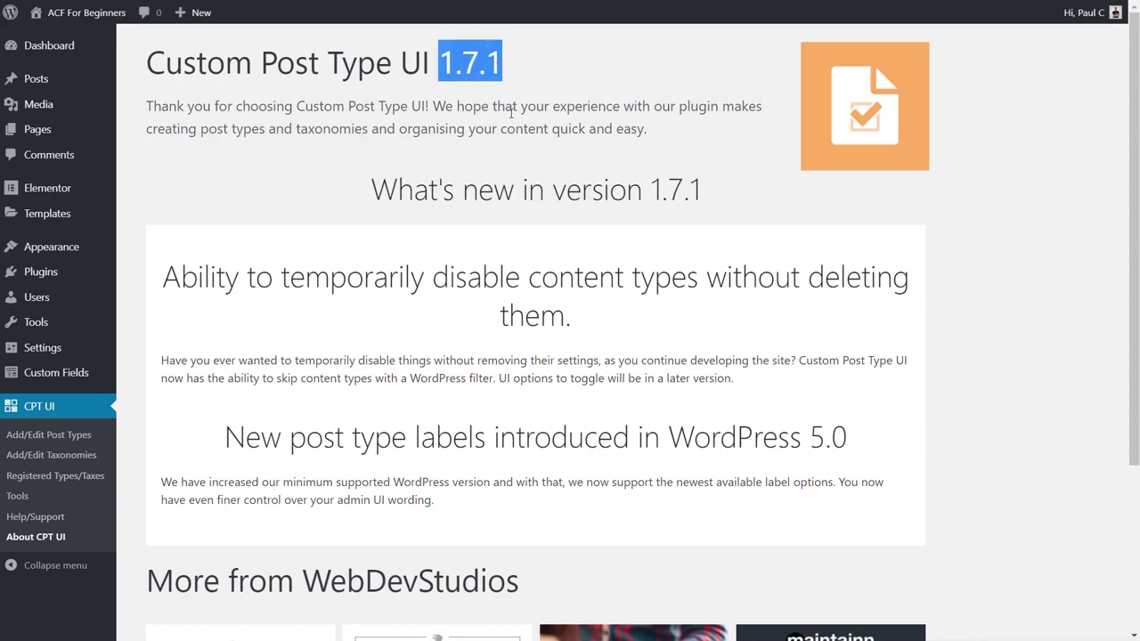
left_click(534, 77)
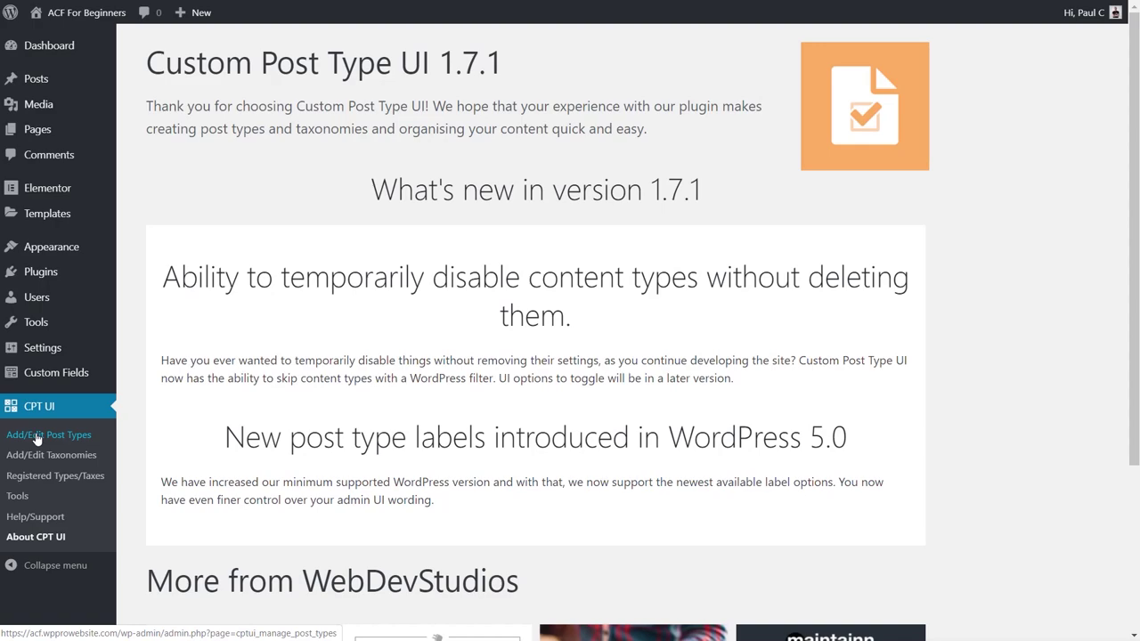
left_click(36, 436)
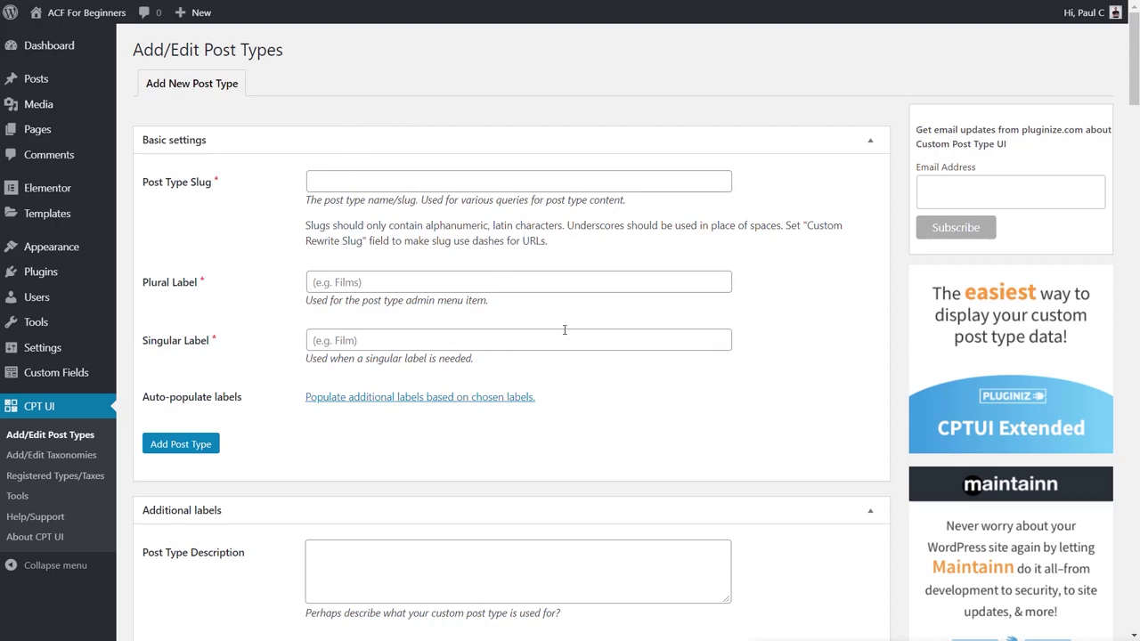
Look through the new post type form, covering the basic settings, additional labels and settings sections.
scroll(722, 410, "down", 1)
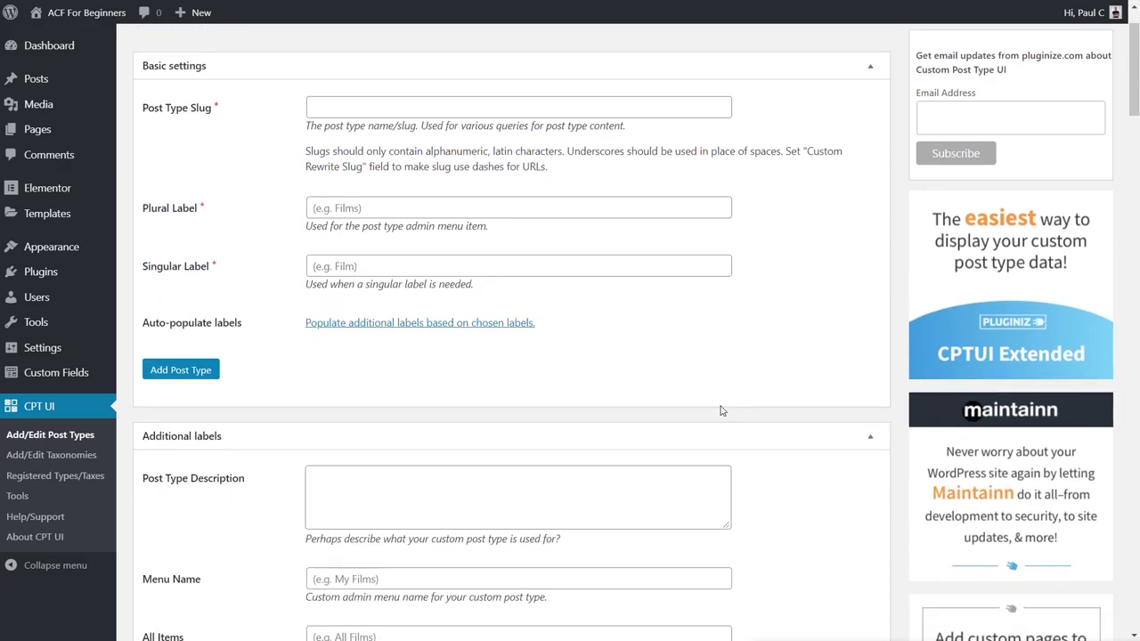
scroll(722, 410, "down", 12)
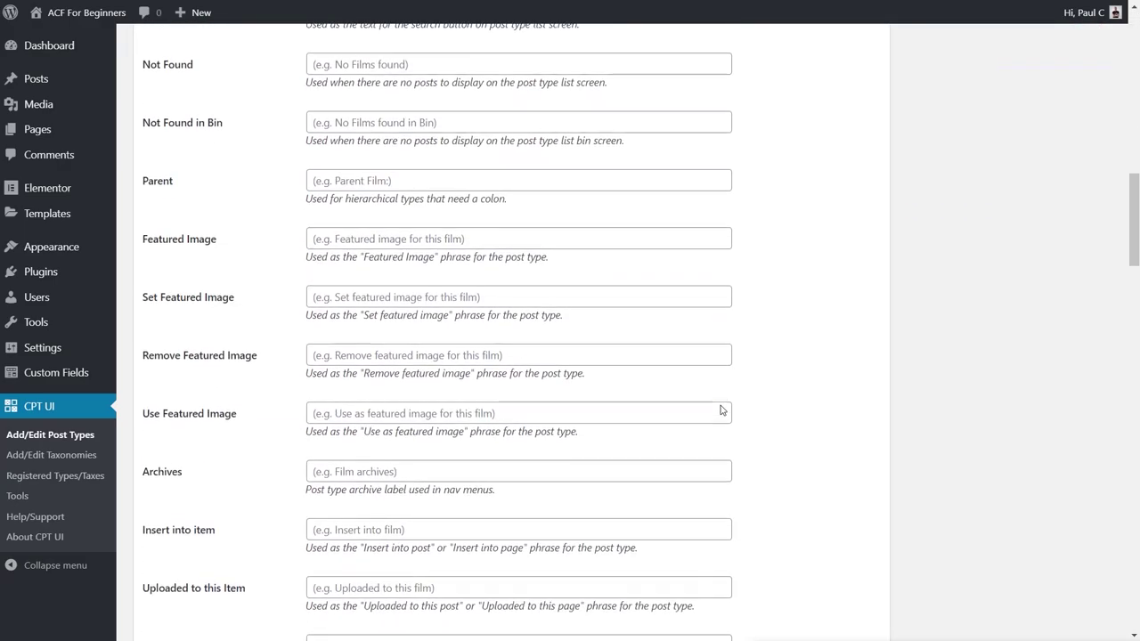
scroll(722, 411, "down", 12)
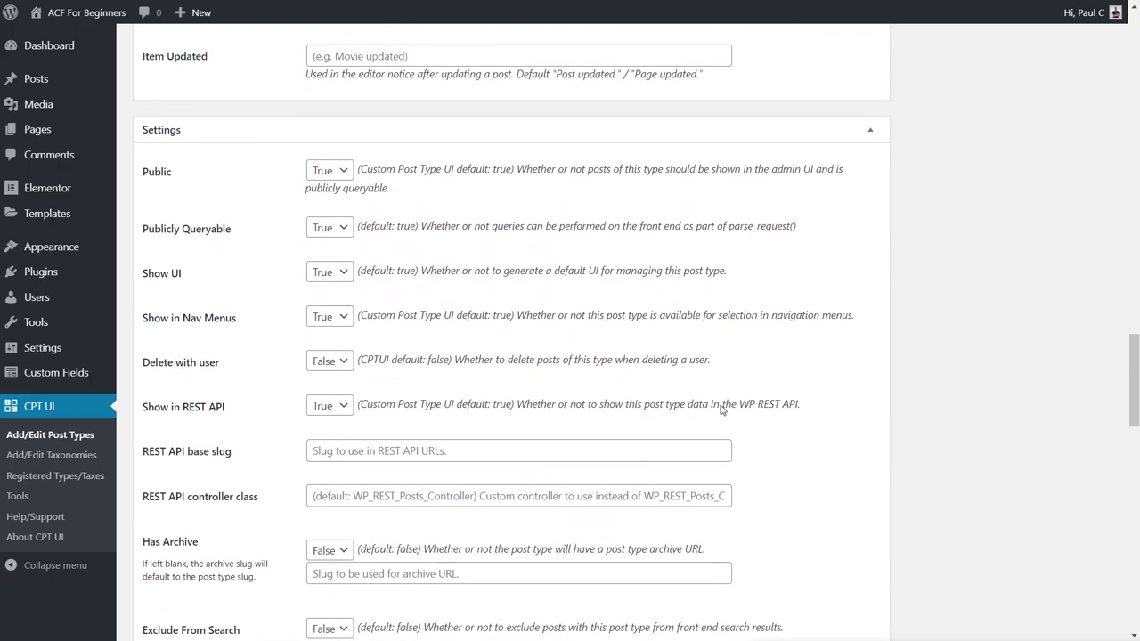
scroll(722, 410, "down", 4)
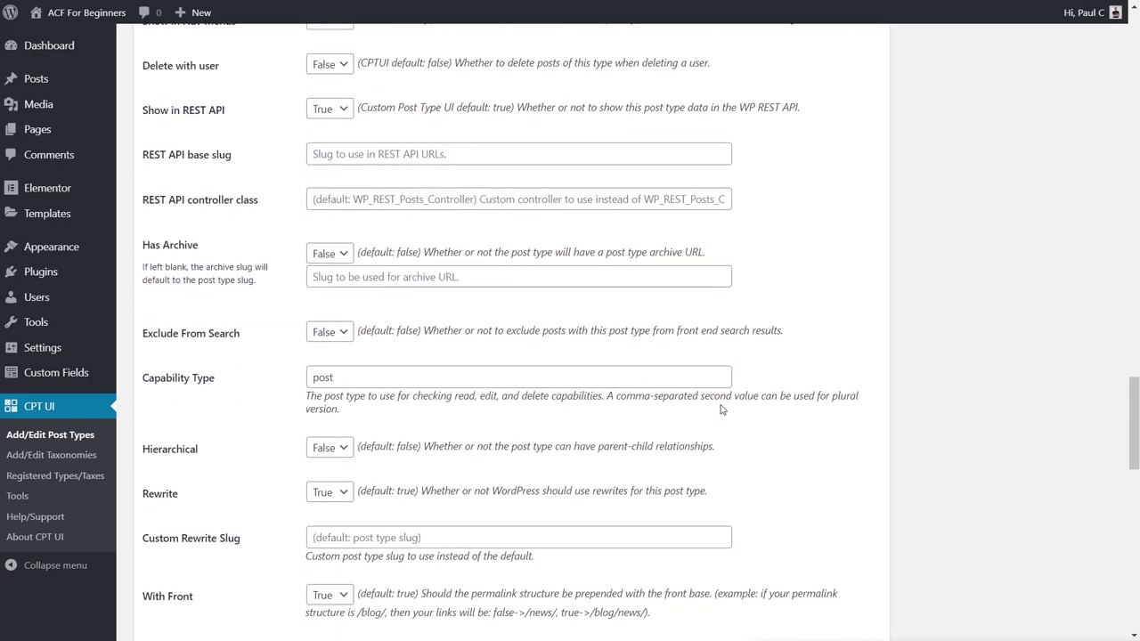
scroll(722, 410, "up", 12)
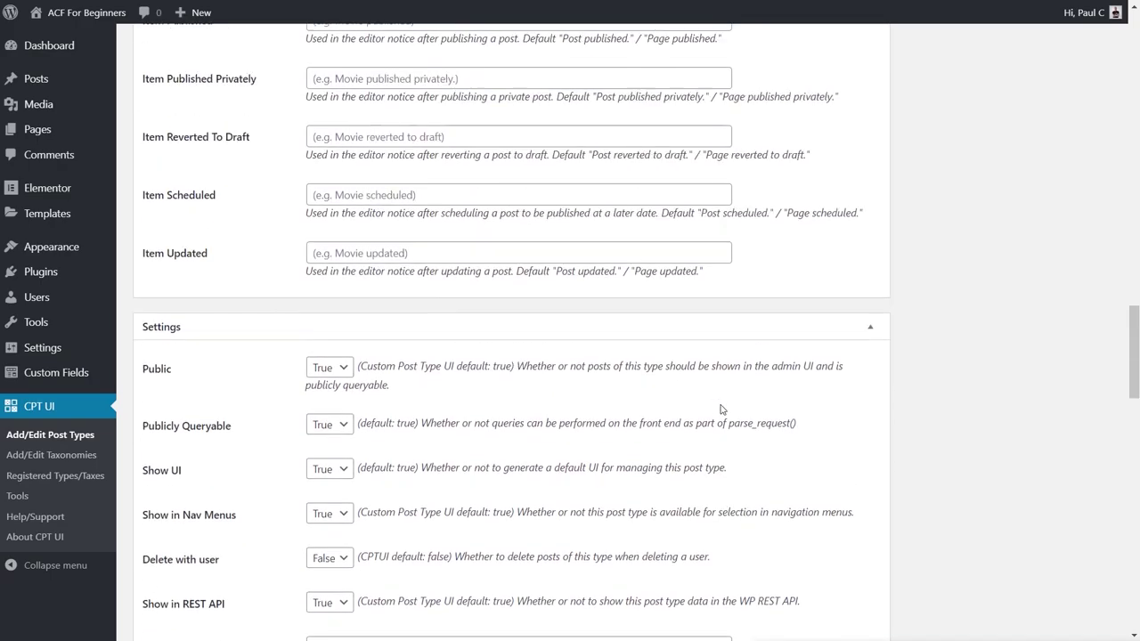
scroll(722, 405, "up", 10)
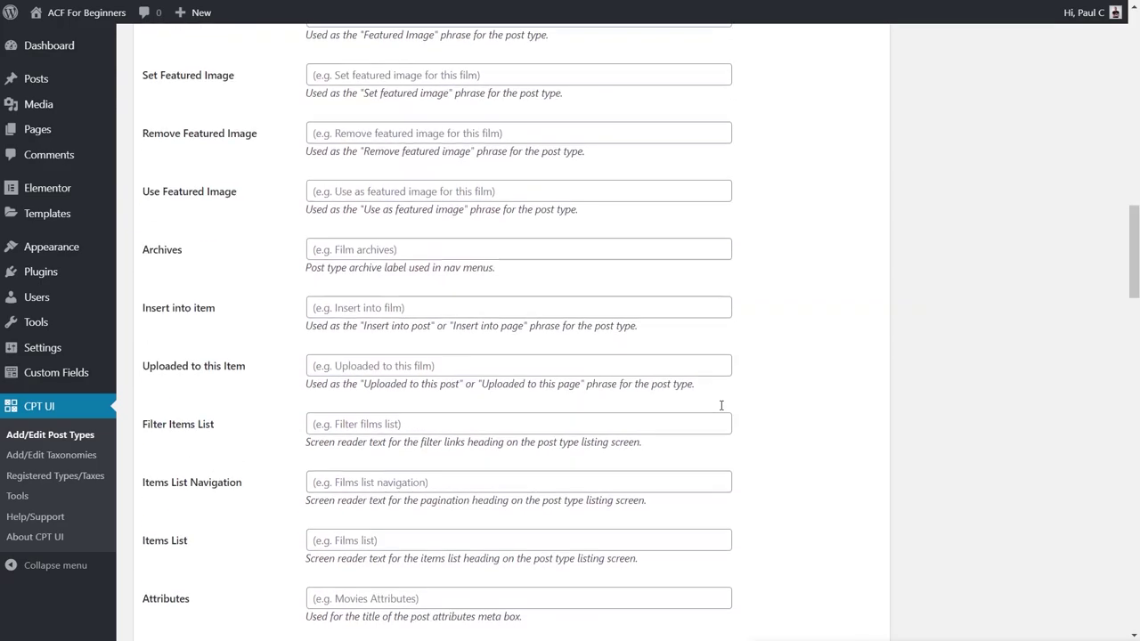
scroll(721, 406, "up", 10)
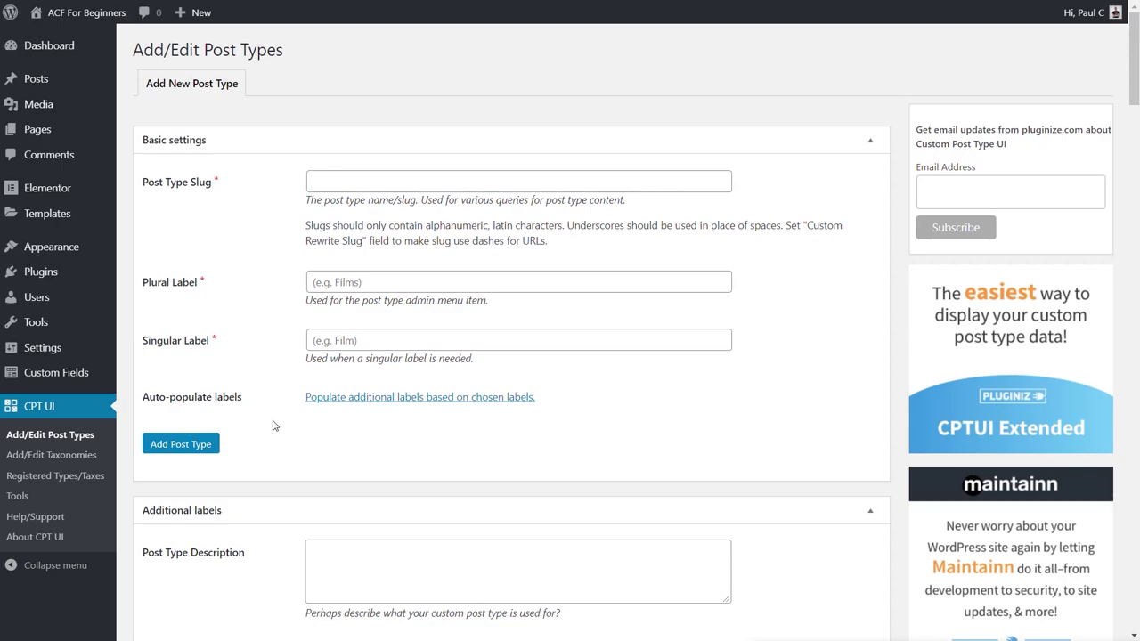
Set the post type slug to "vehicles", the plural label to "Vehicles" and the singular label to "Vehicle".
left_click(378, 182)
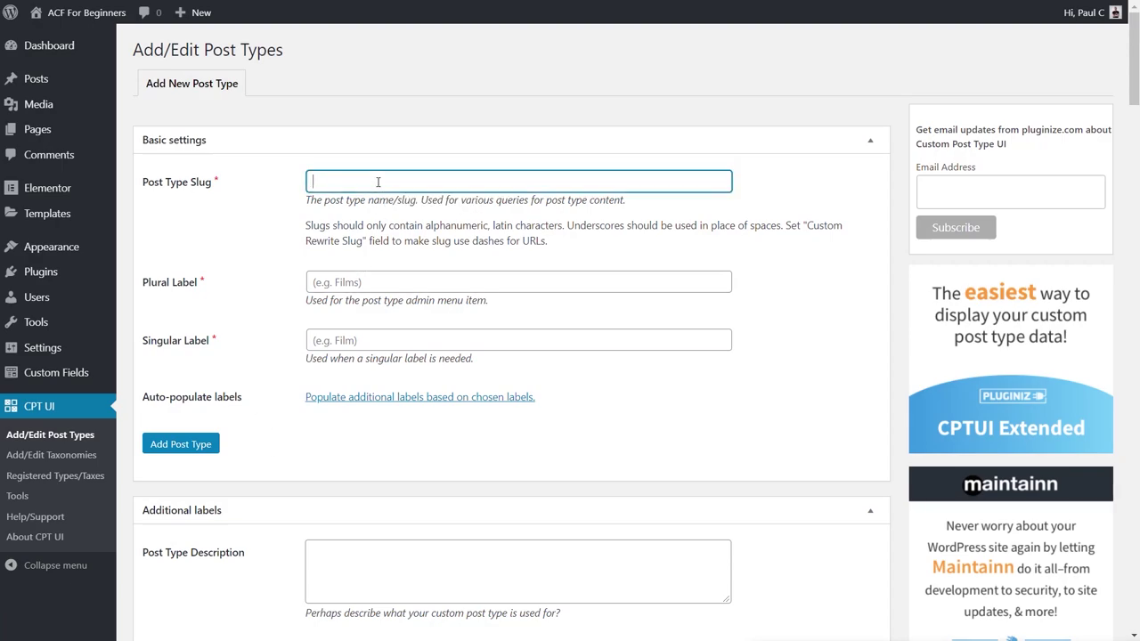
type("vehicles")
left_click(451, 282)
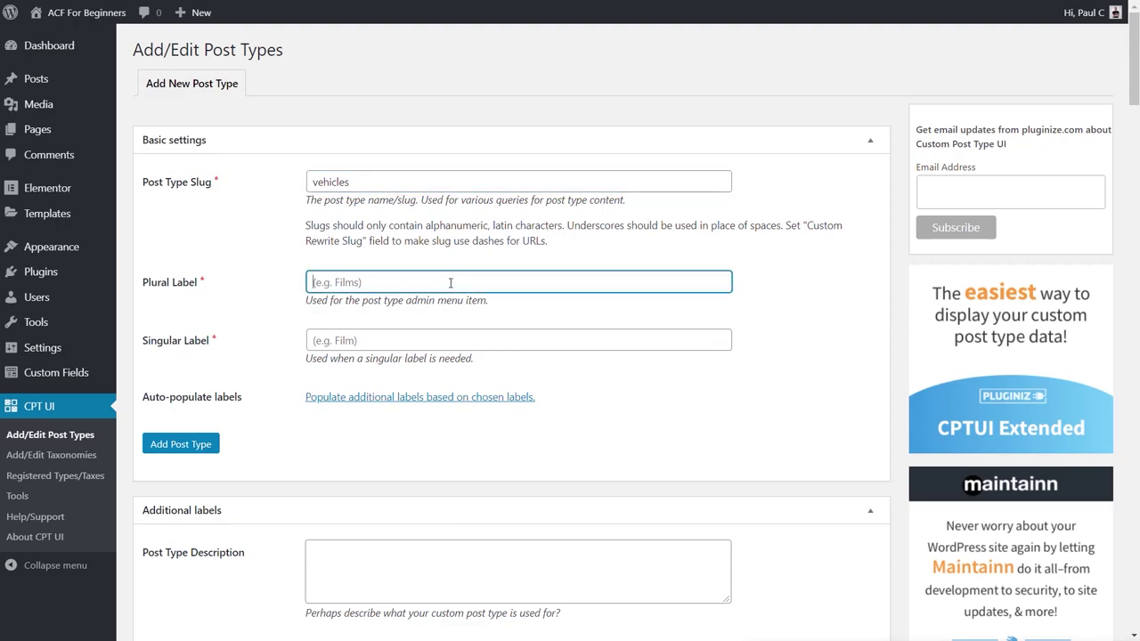
type("Vehicles")
left_click(394, 340)
type("Vehicles")
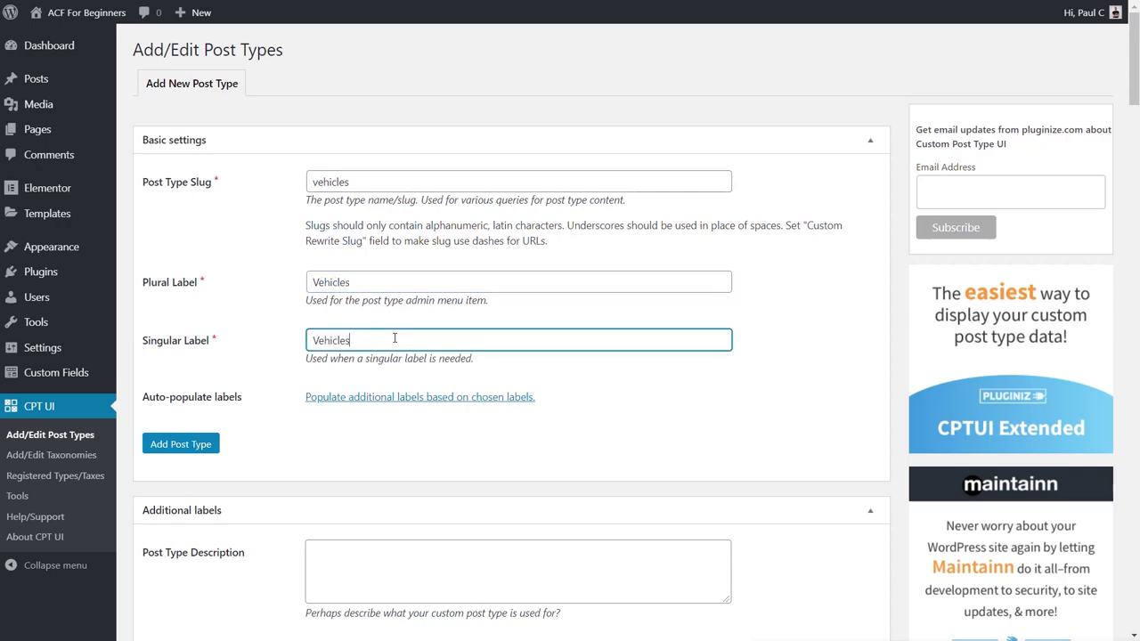
key("BackSpace")
Review the additional labels and the general settings available for the vehicles post type.
scroll(585, 441, "down", 4)
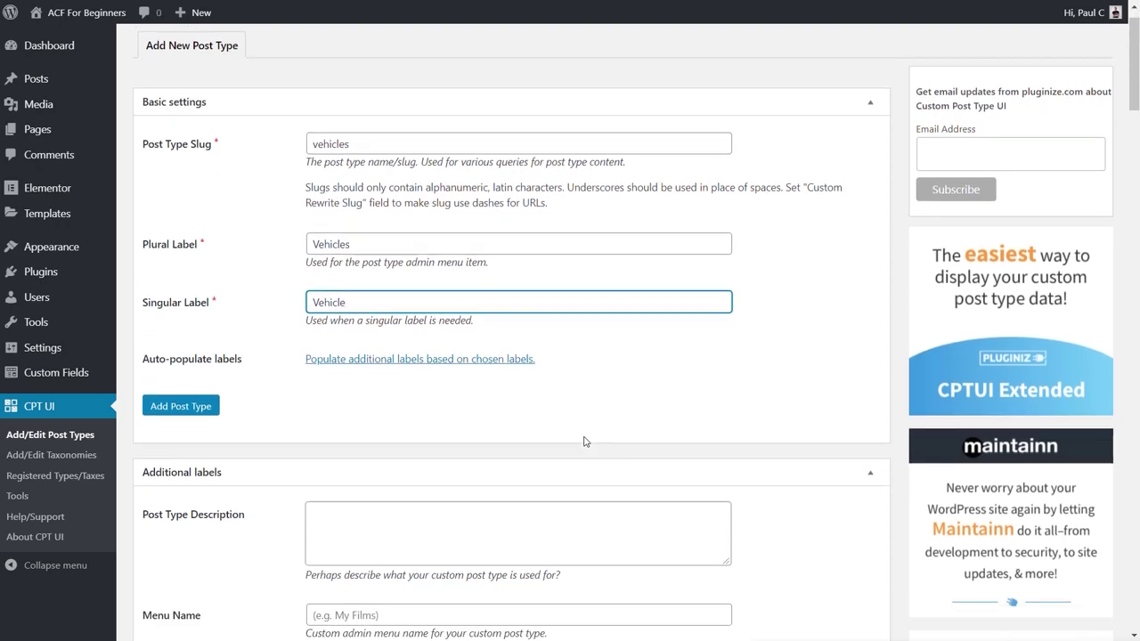
scroll(585, 442, "down", 1)
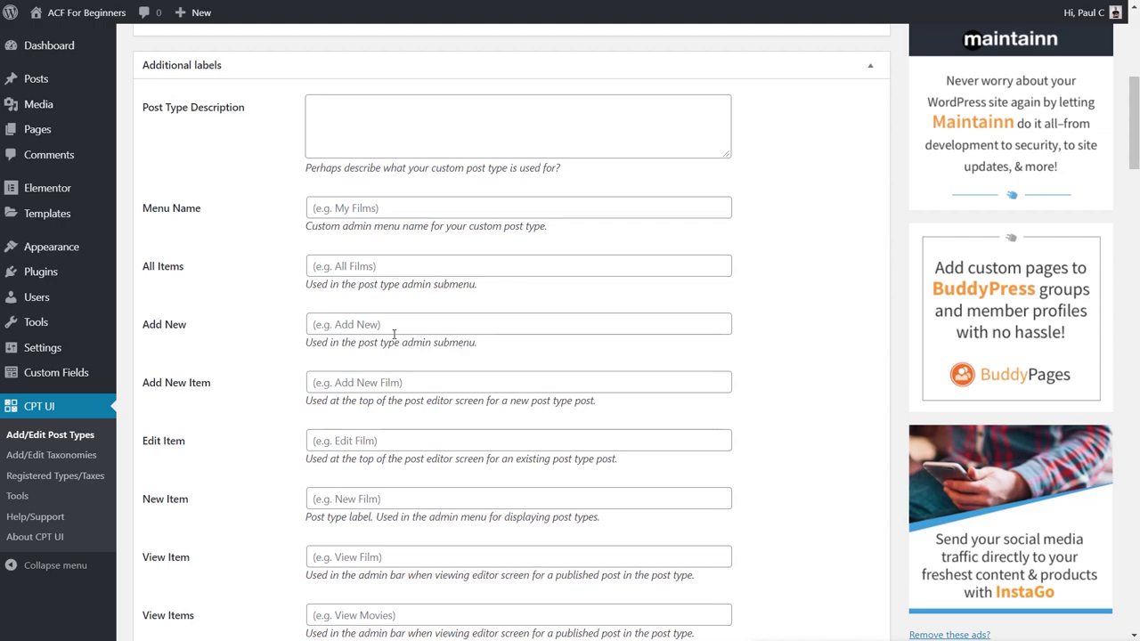
scroll(393, 334, "down", 5)
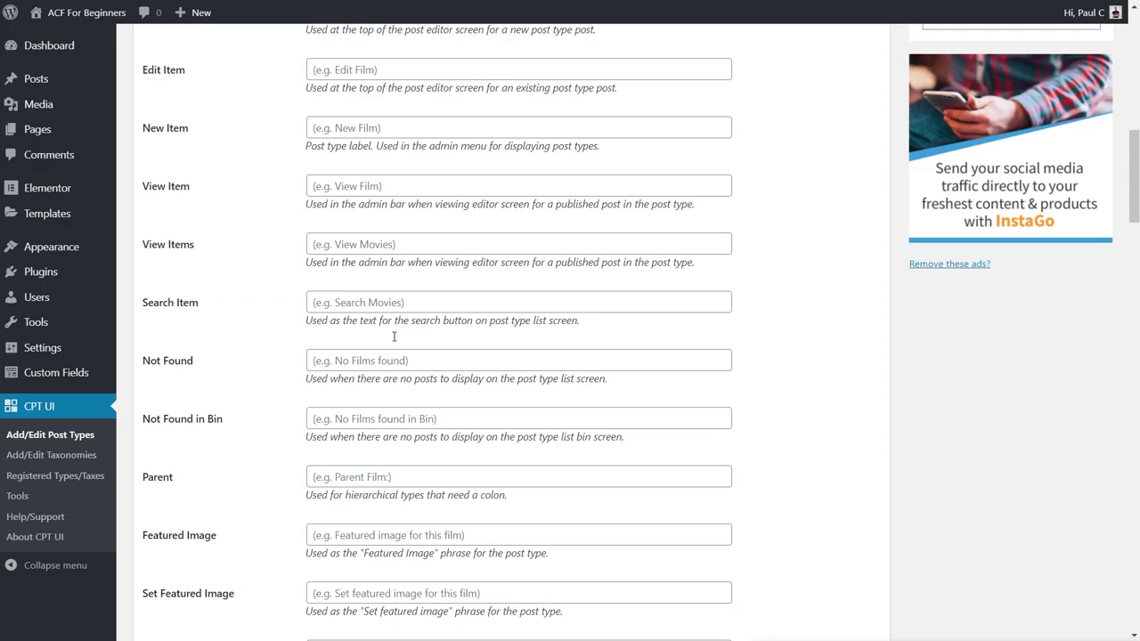
scroll(393, 335, "down", 8)
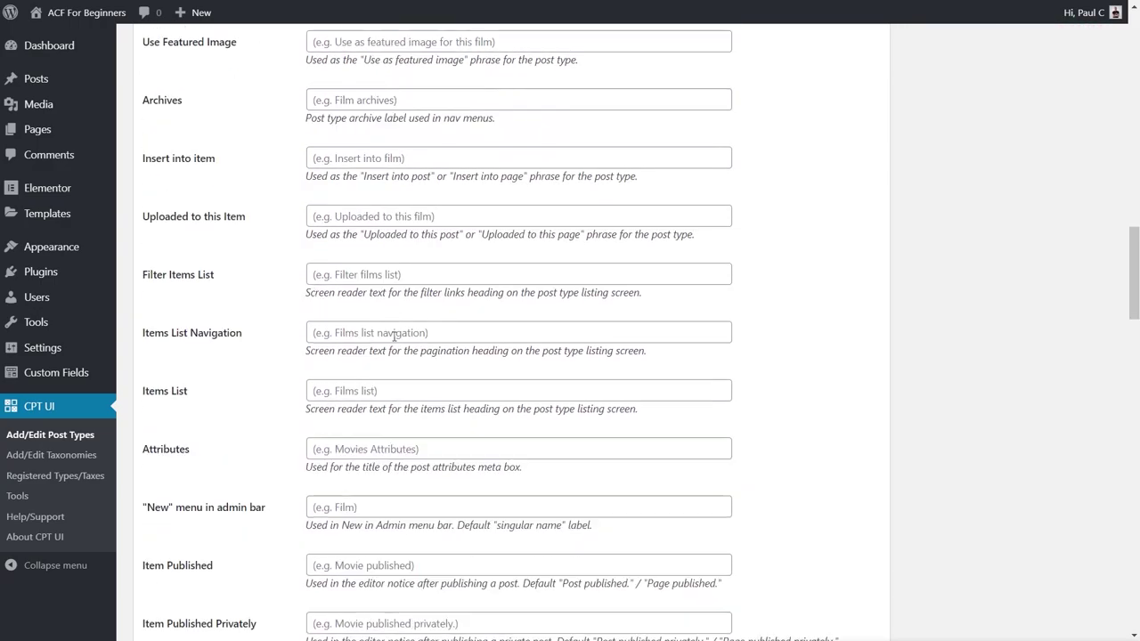
scroll(393, 335, "down", 8)
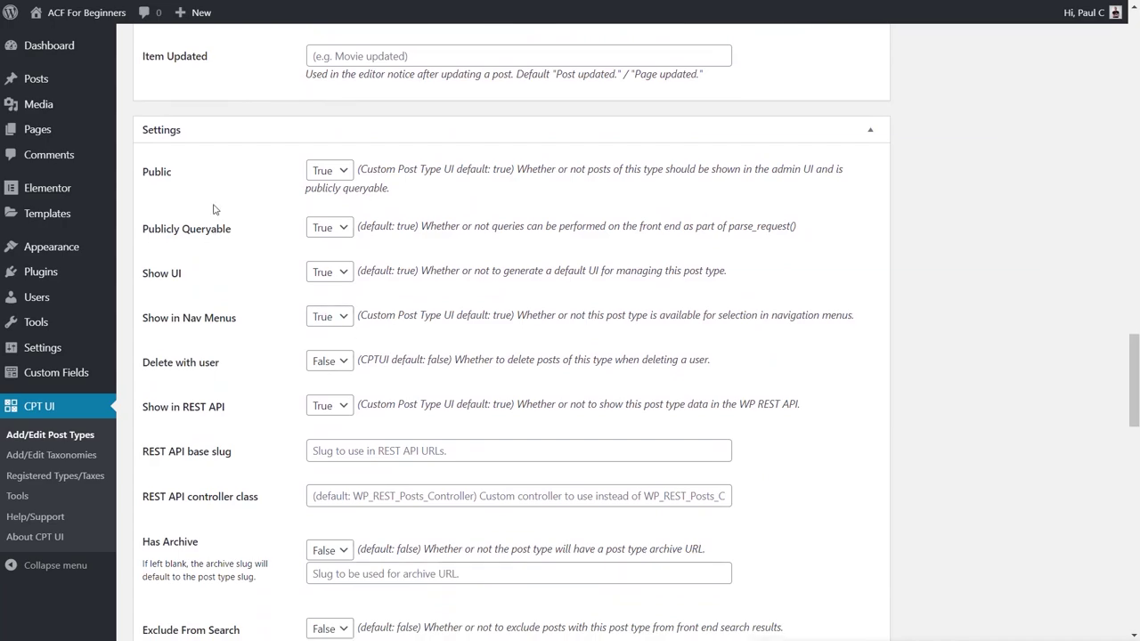
scroll(213, 209, "down", 5)
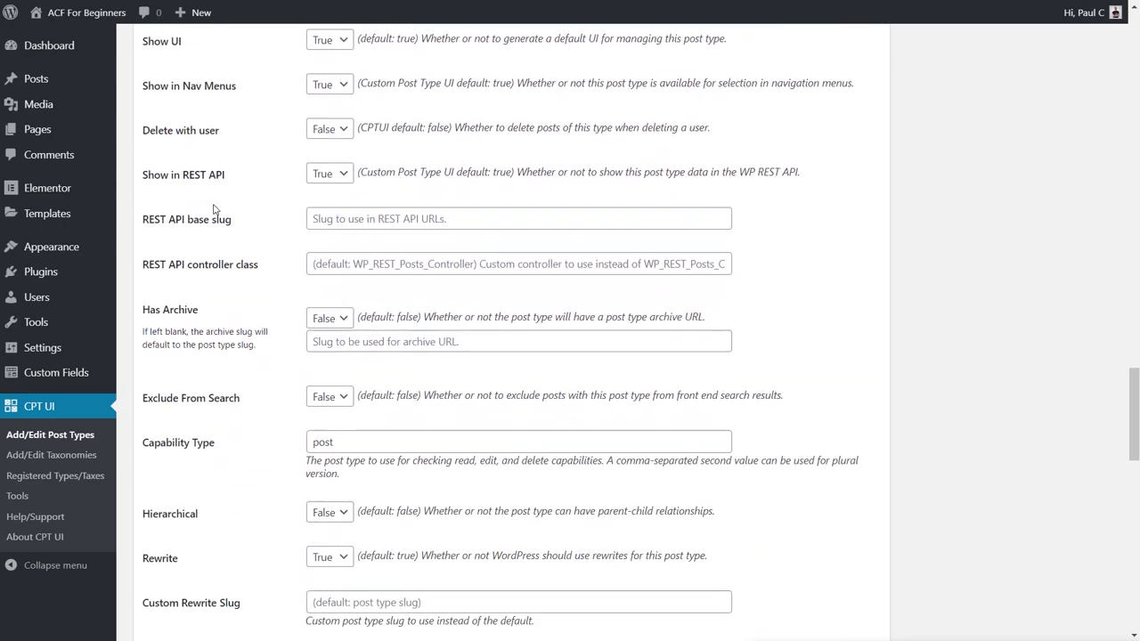
scroll(214, 209, "down", 2)
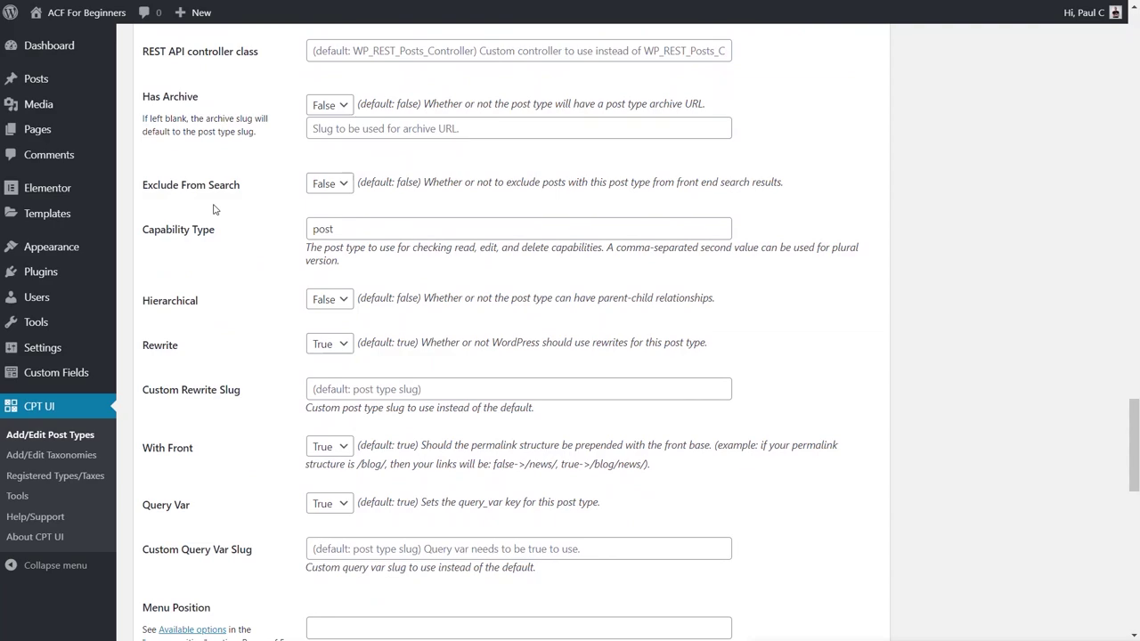
scroll(228, 229, "down", 1)
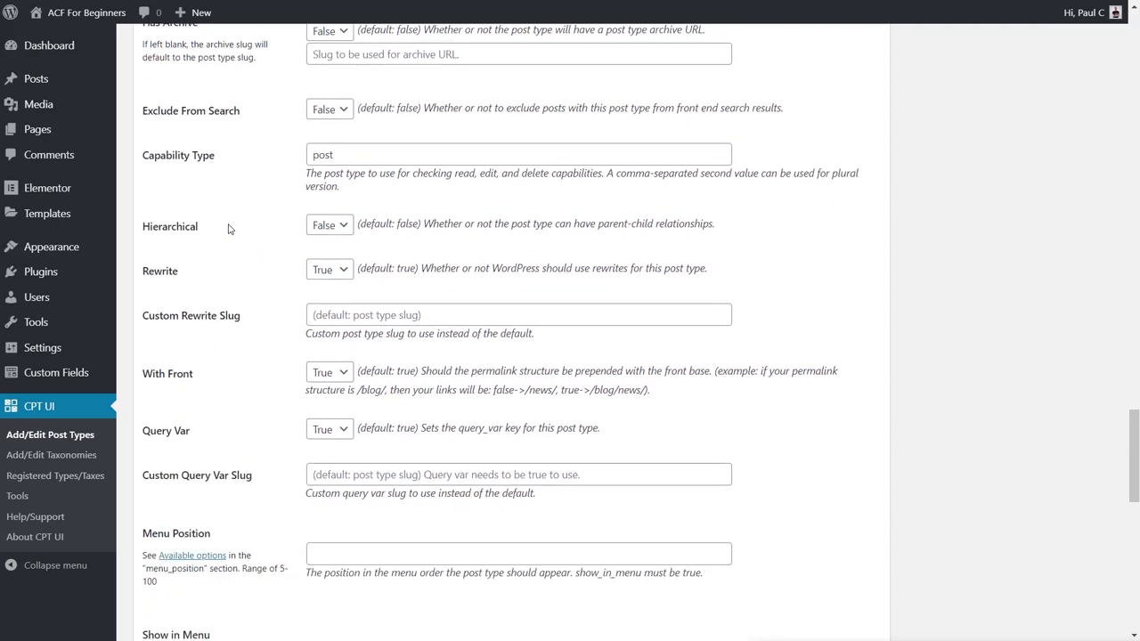
scroll(228, 228, "up", 5)
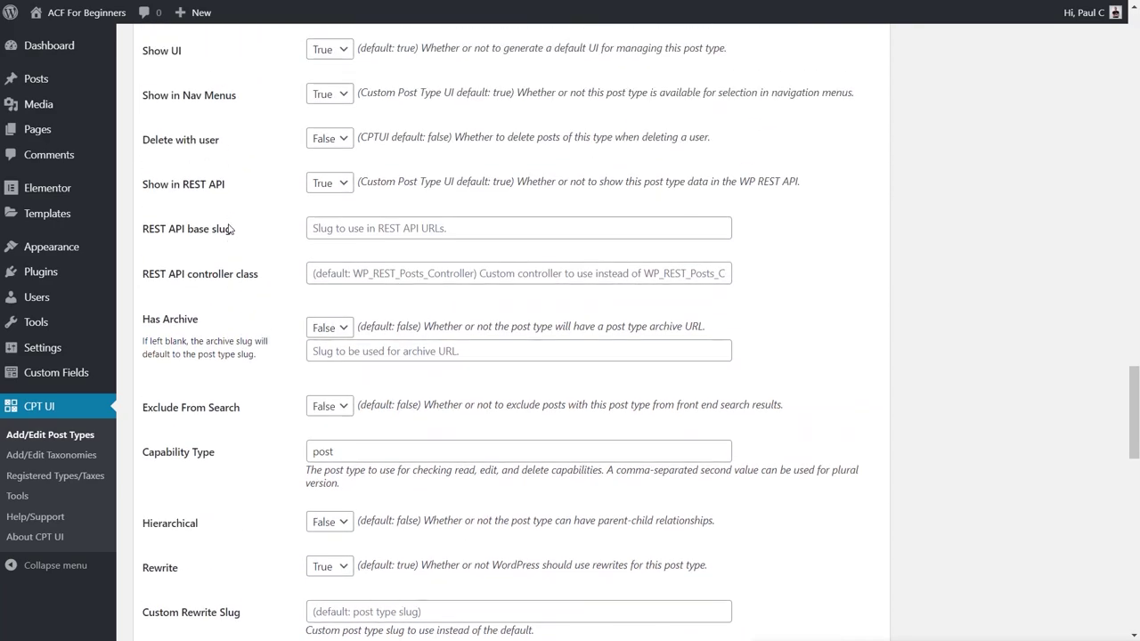
scroll(228, 228, "up", 2)
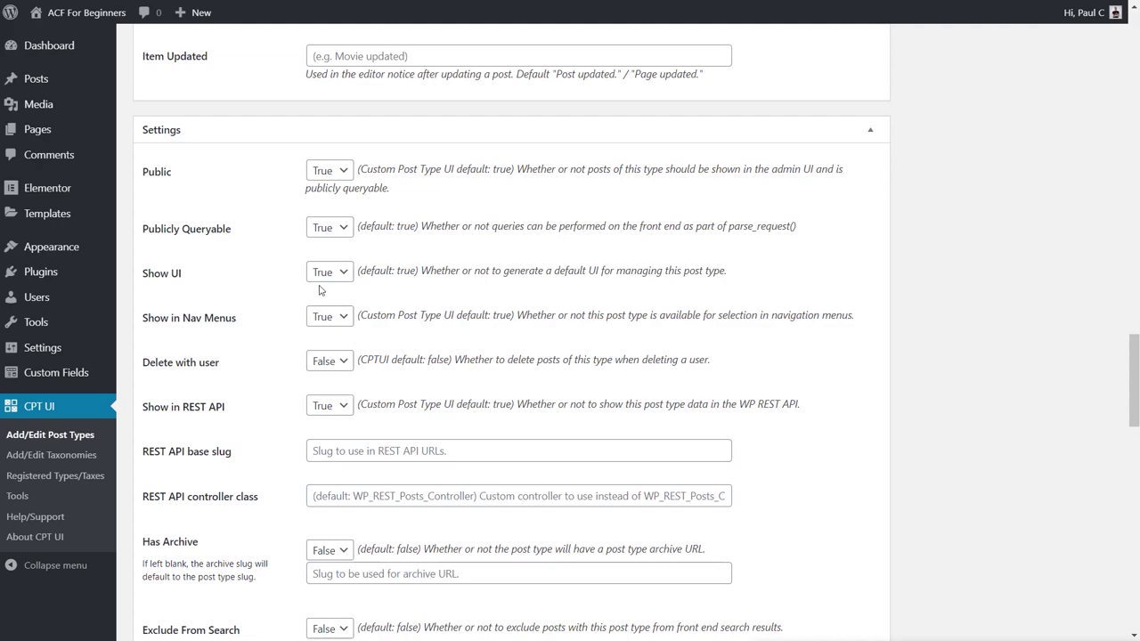
Set both Has Archive and Hierarchical to True for the vehicles post type.
scroll(259, 337, "down", 2)
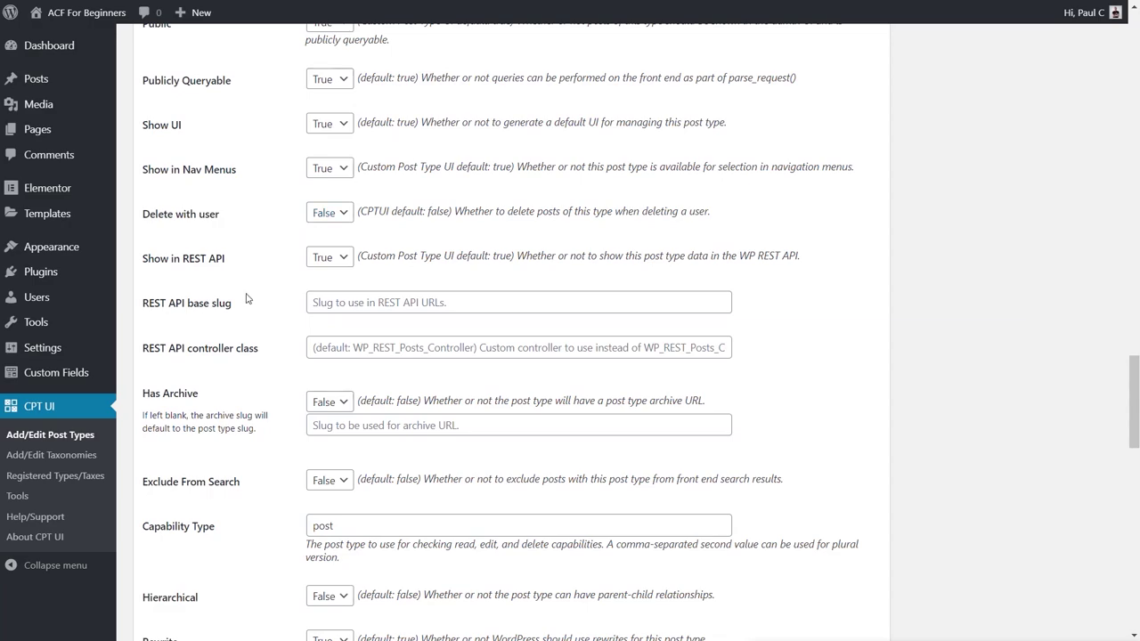
scroll(270, 354, "down", 2)
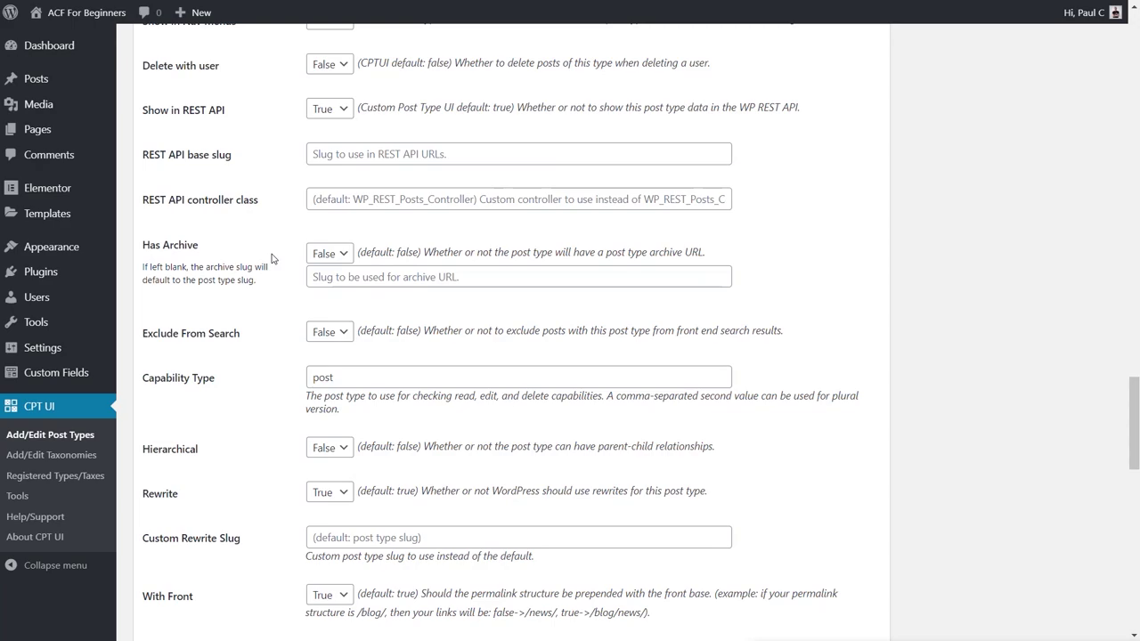
left_click(344, 255)
left_click(341, 286)
scroll(281, 347, "down", 1)
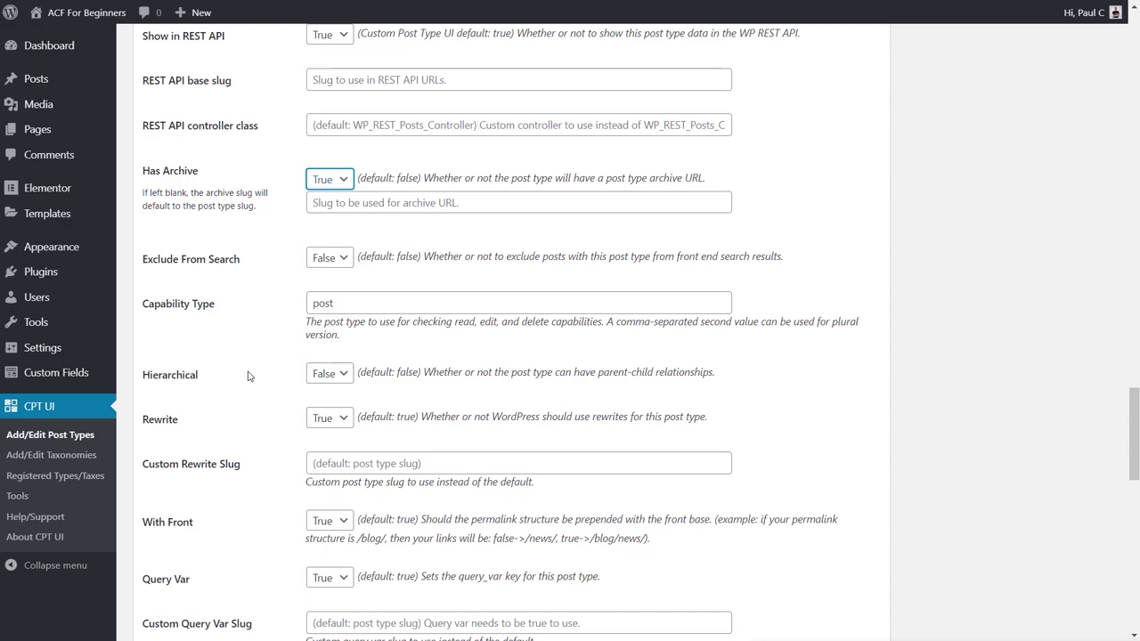
left_click(344, 374)
left_click(337, 406)
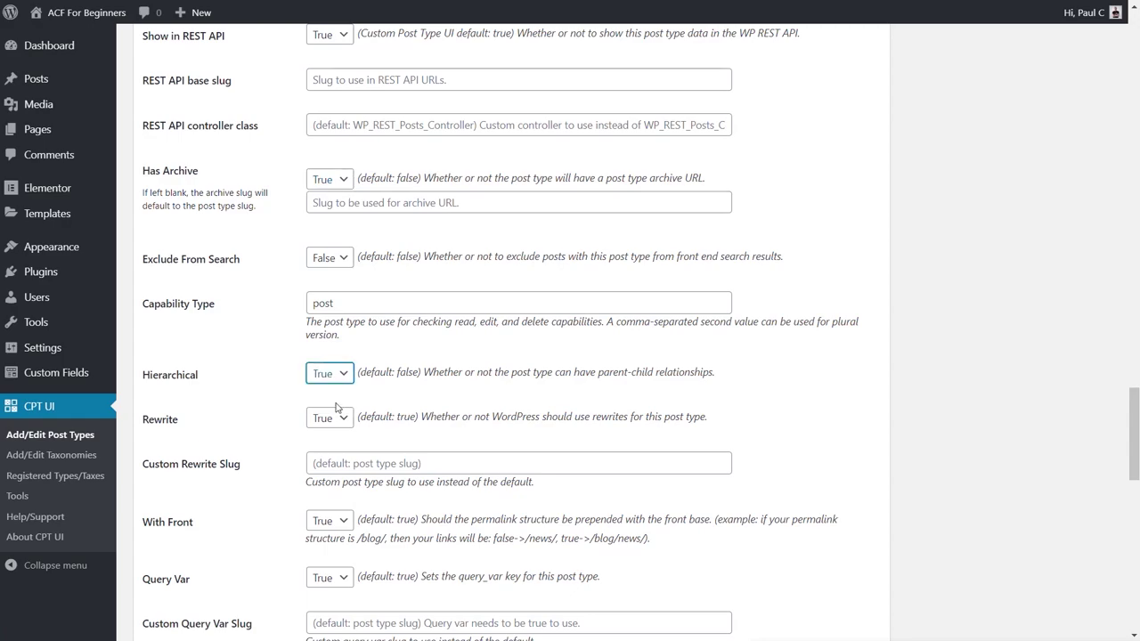
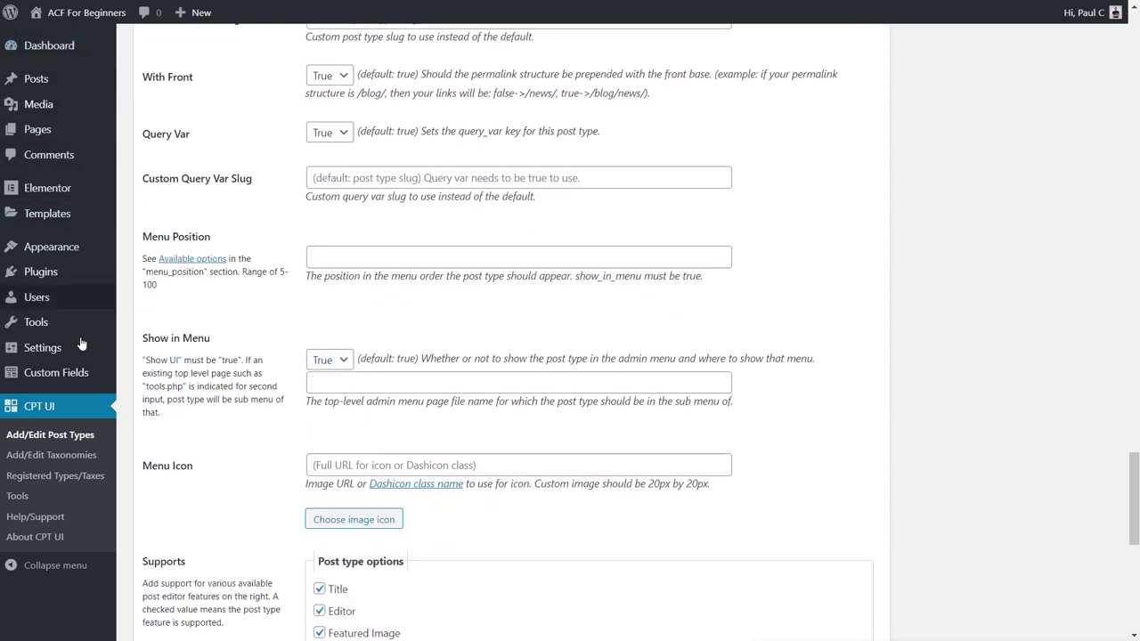
Set the post type's menu position to 1.
left_click(375, 256)
type("1")
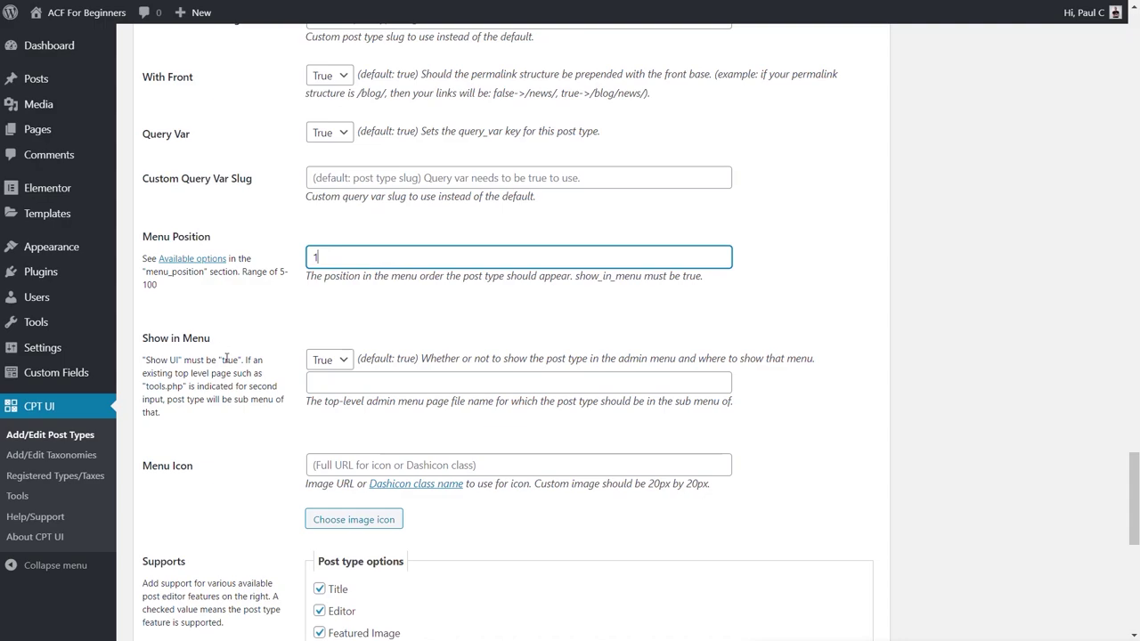
Open the Dashicons reference for the menu icon and select the performance gauge icon from the WordPress.org Specific group.
mouse_move(193, 20)
scroll(242, 444, "down", 2)
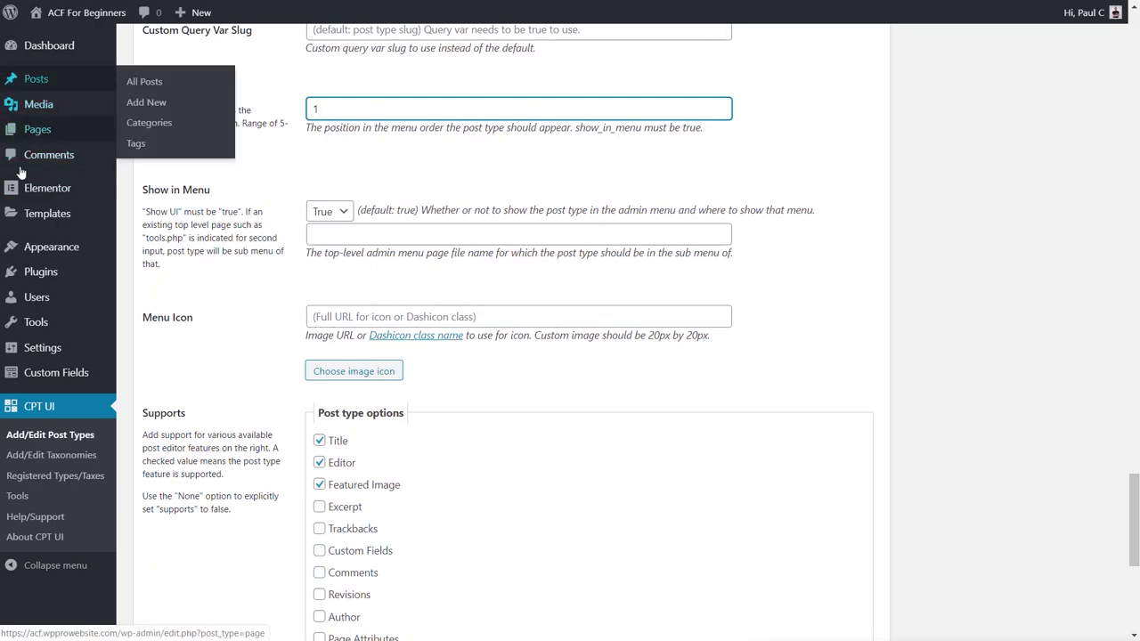
mouse_move(15, 312)
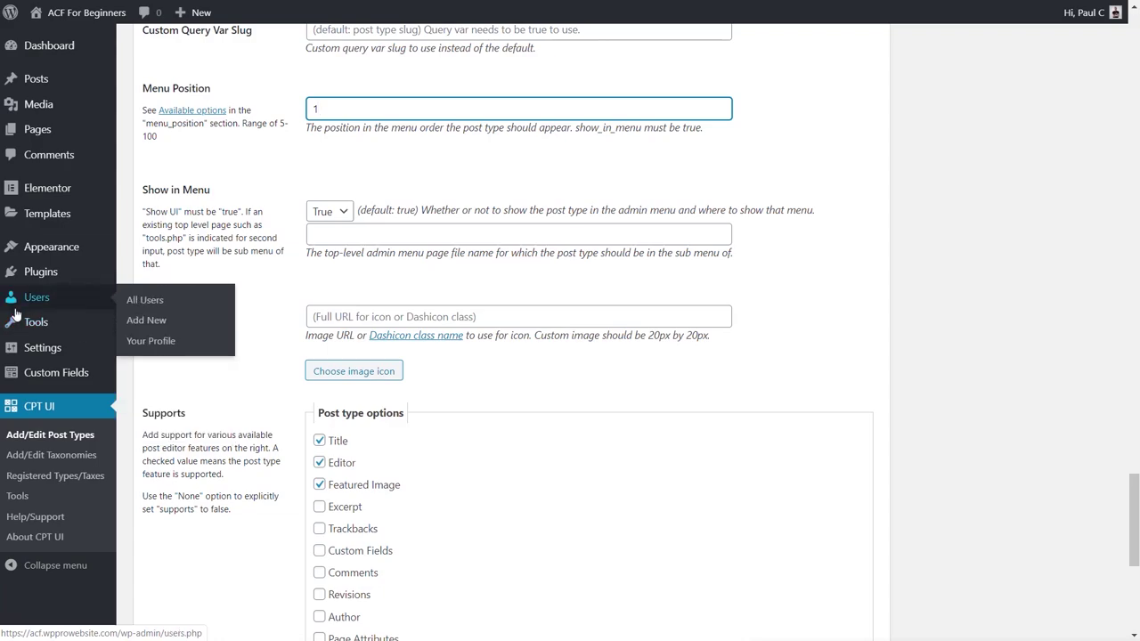
mouse_move(12, 80)
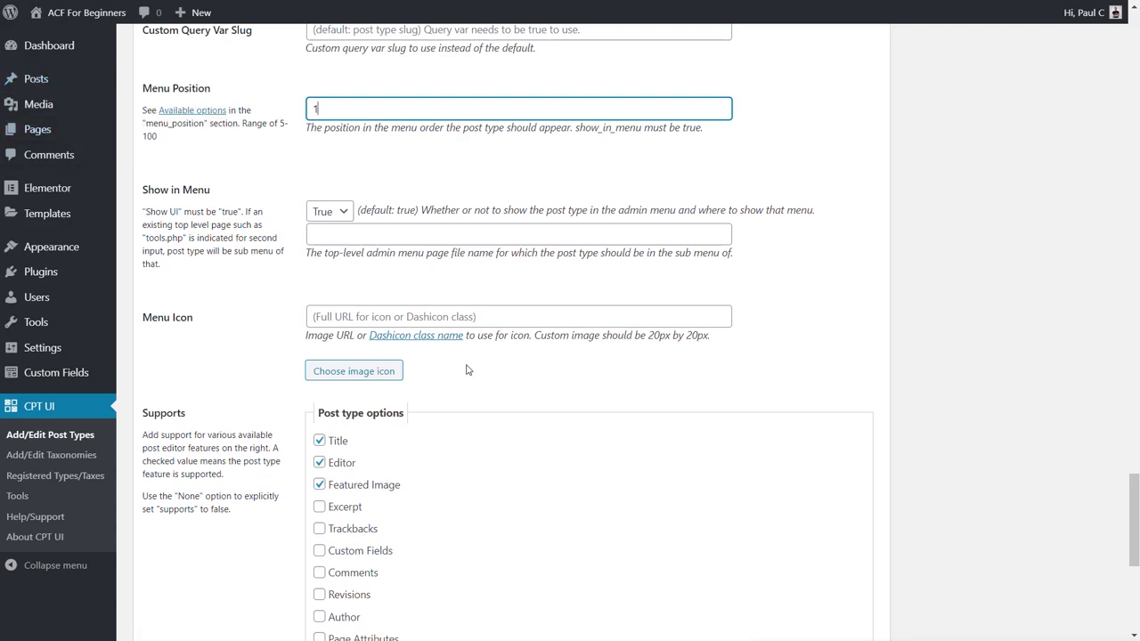
left_click(428, 338)
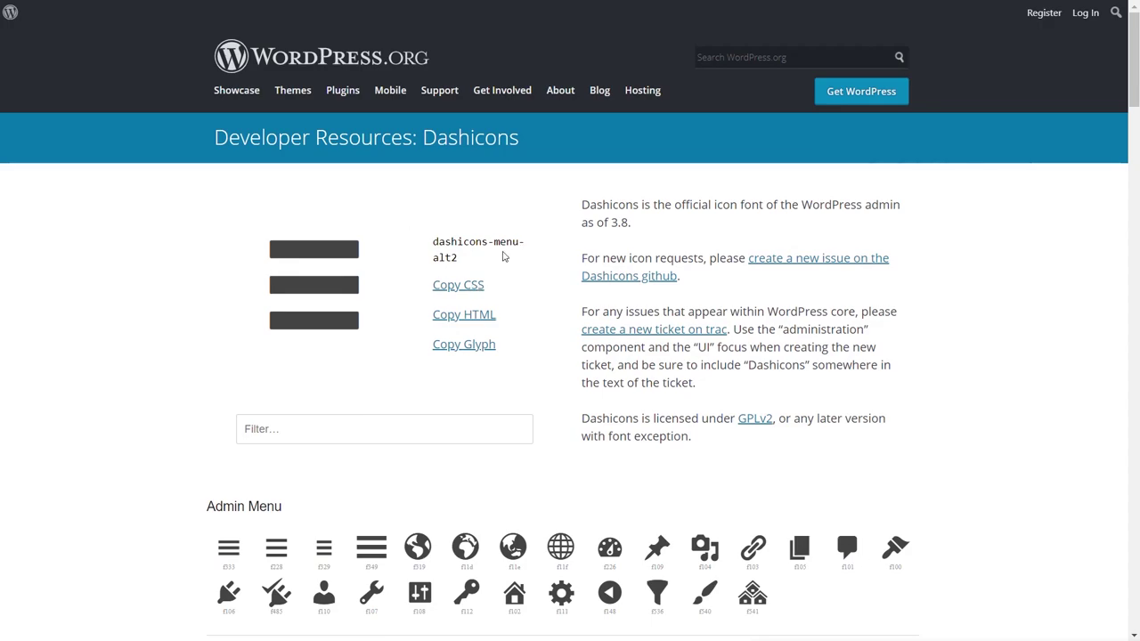
scroll(144, 452, "down", 3)
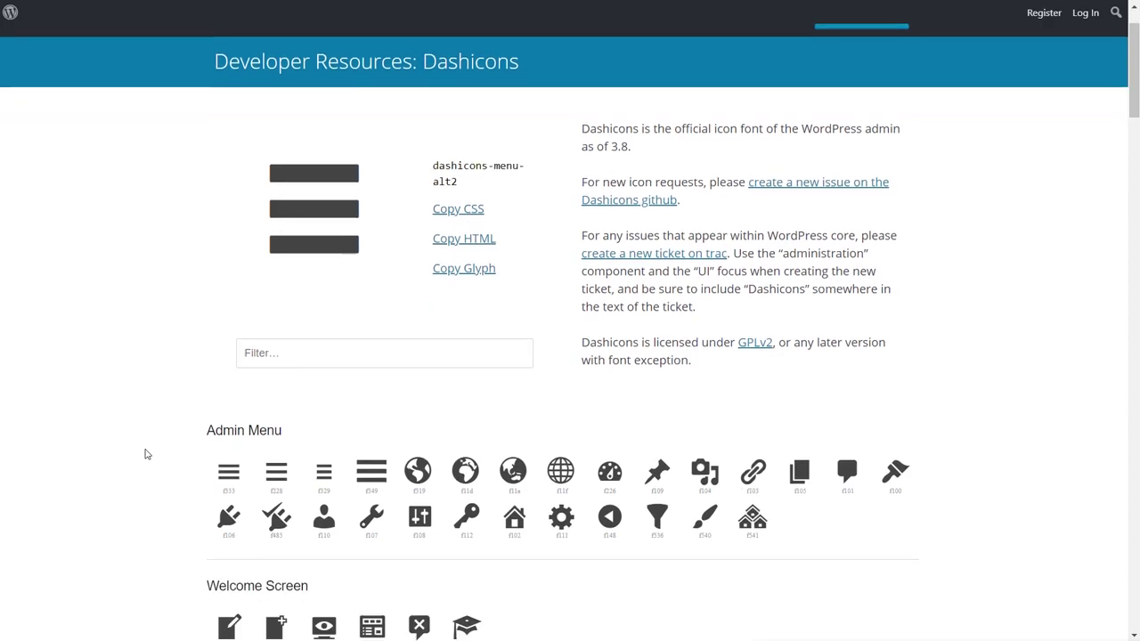
scroll(147, 451, "down", 5)
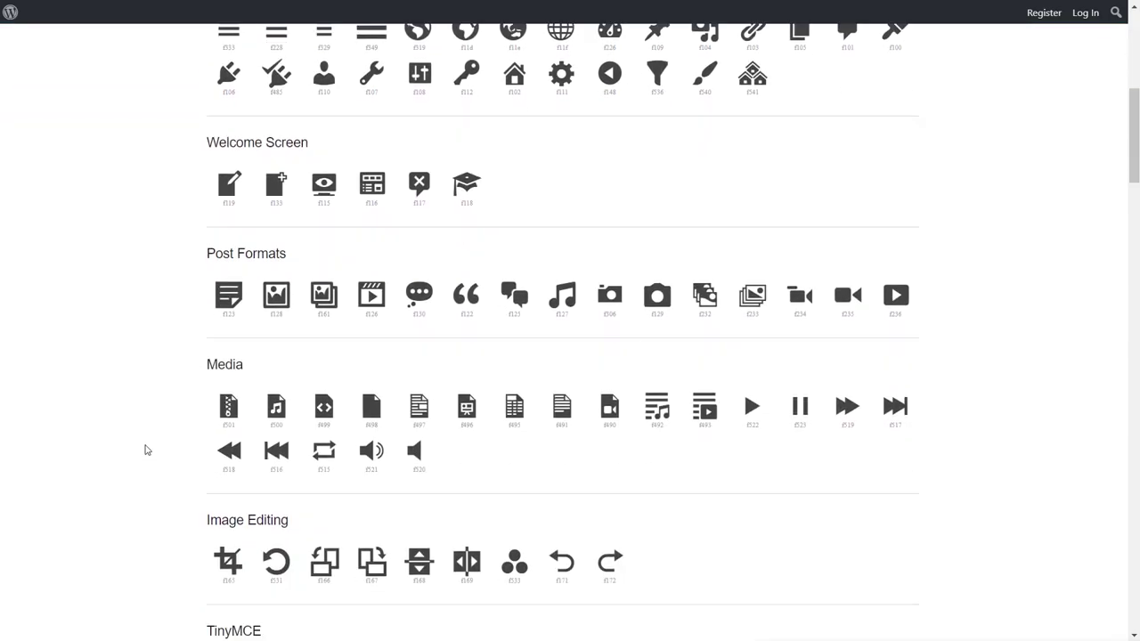
scroll(147, 449, "down", 6)
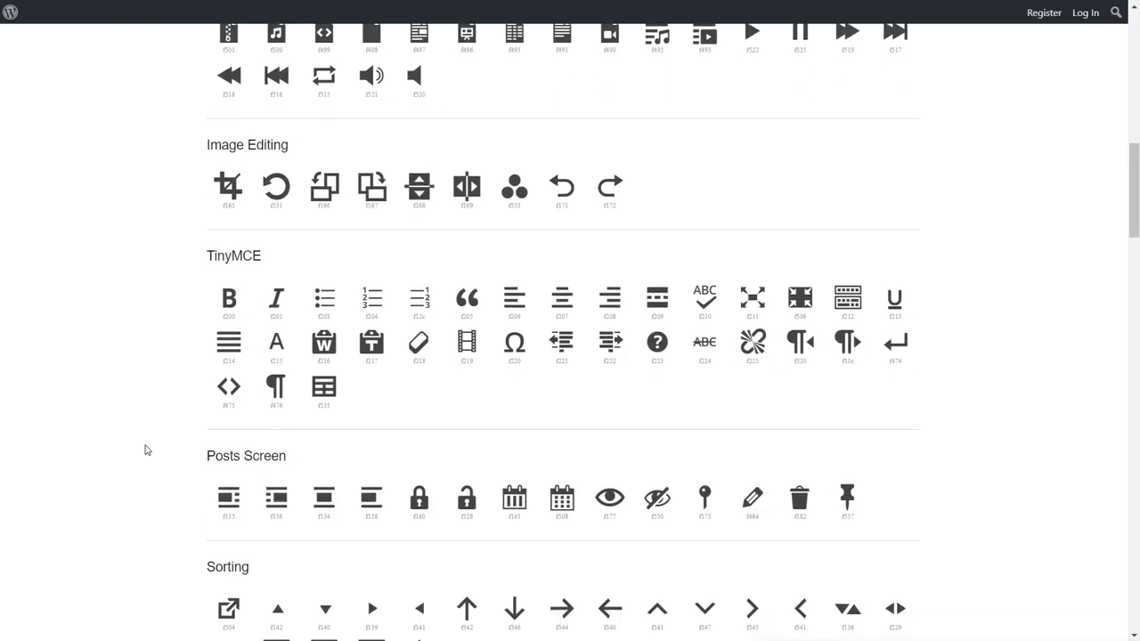
scroll(147, 449, "down", 5)
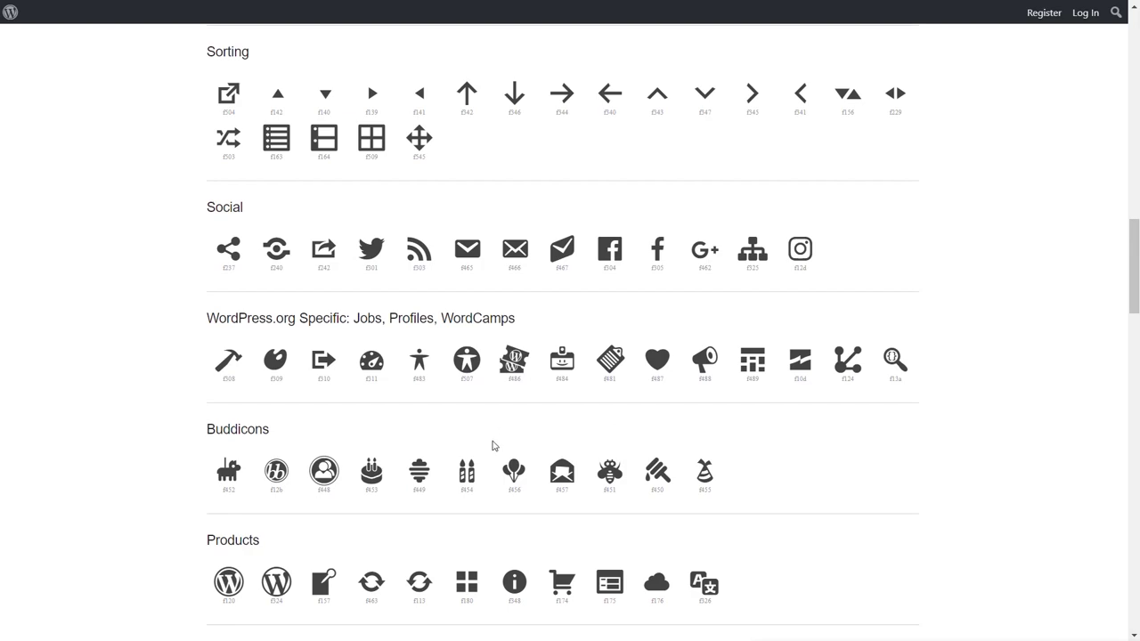
left_click(373, 362)
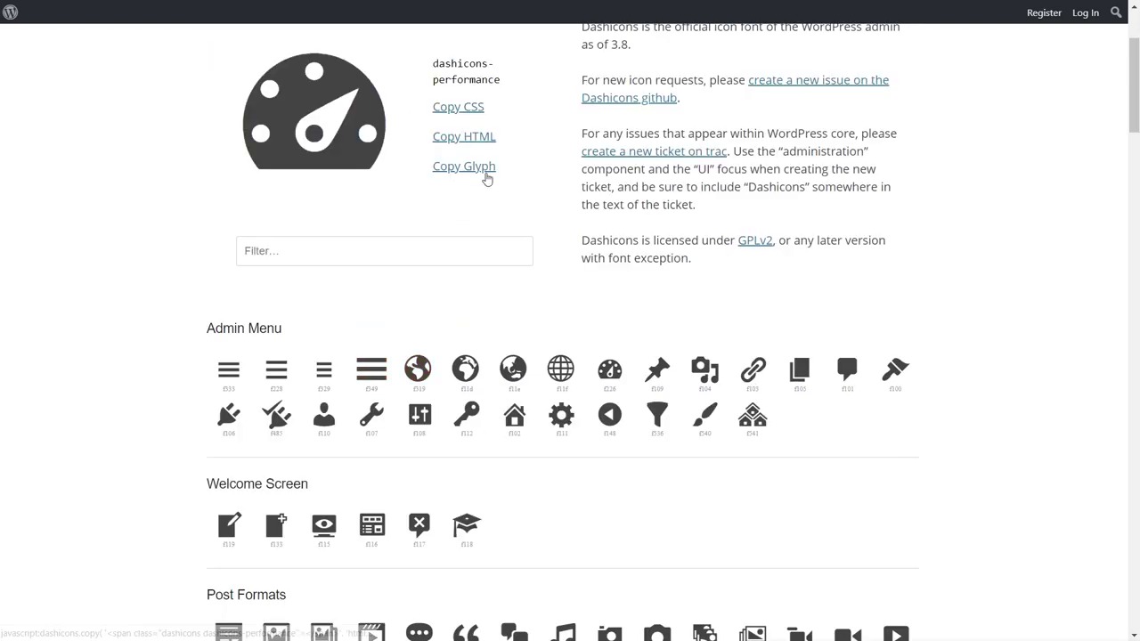
Copy the gauge icon's class name and set the post type's menu icon to dashicons-performance.
scroll(488, 160, "up", 1)
left_click_drag(501, 154, 433, 142)
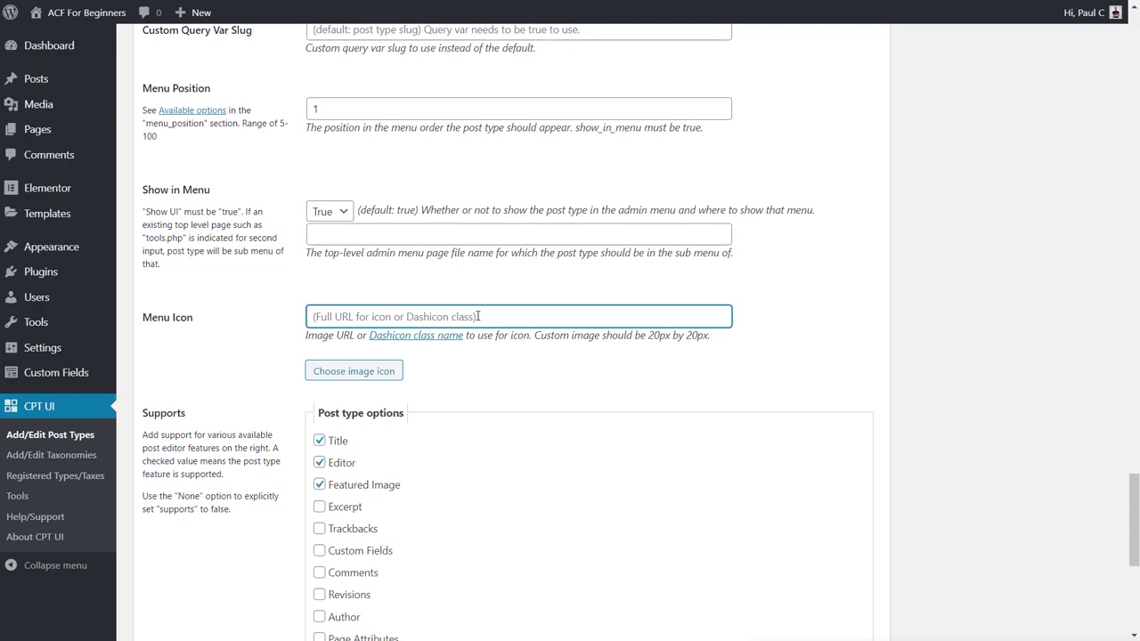
type("dashicons-performance")
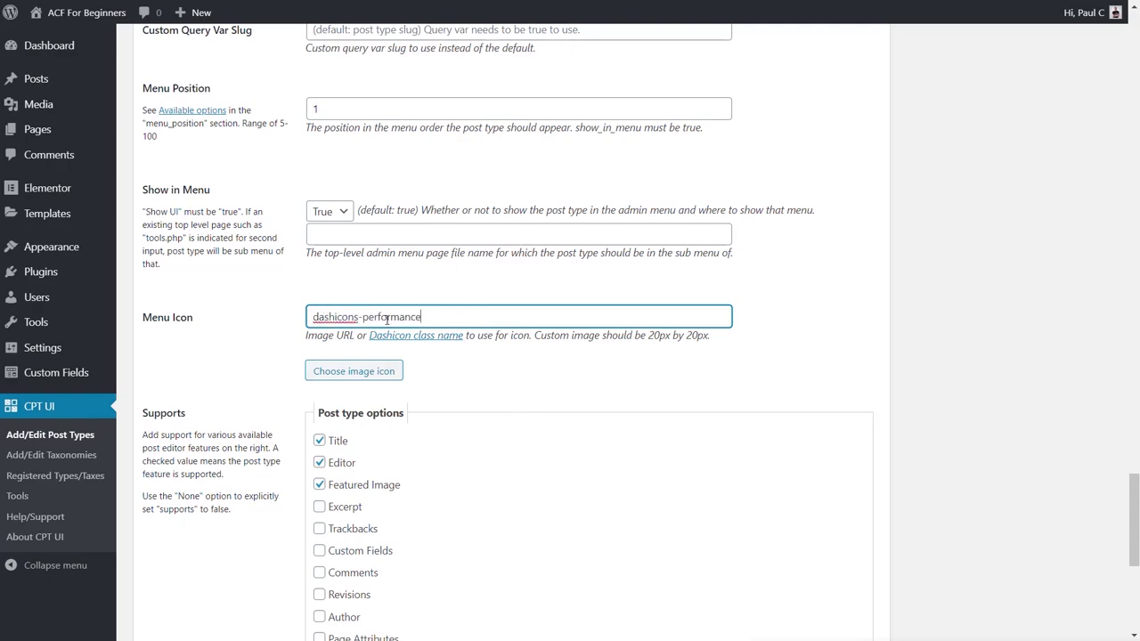
left_click(333, 374)
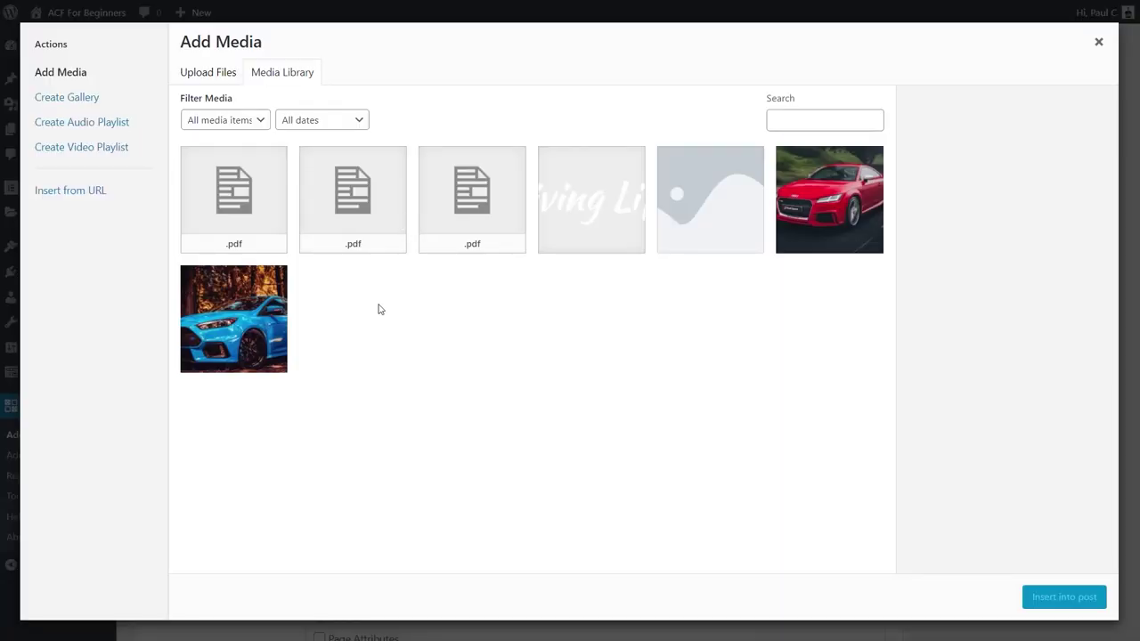
left_click(1099, 42)
Review the remaining supports and taxonomy options and add the vehicles post type.
scroll(694, 432, "down", 3)
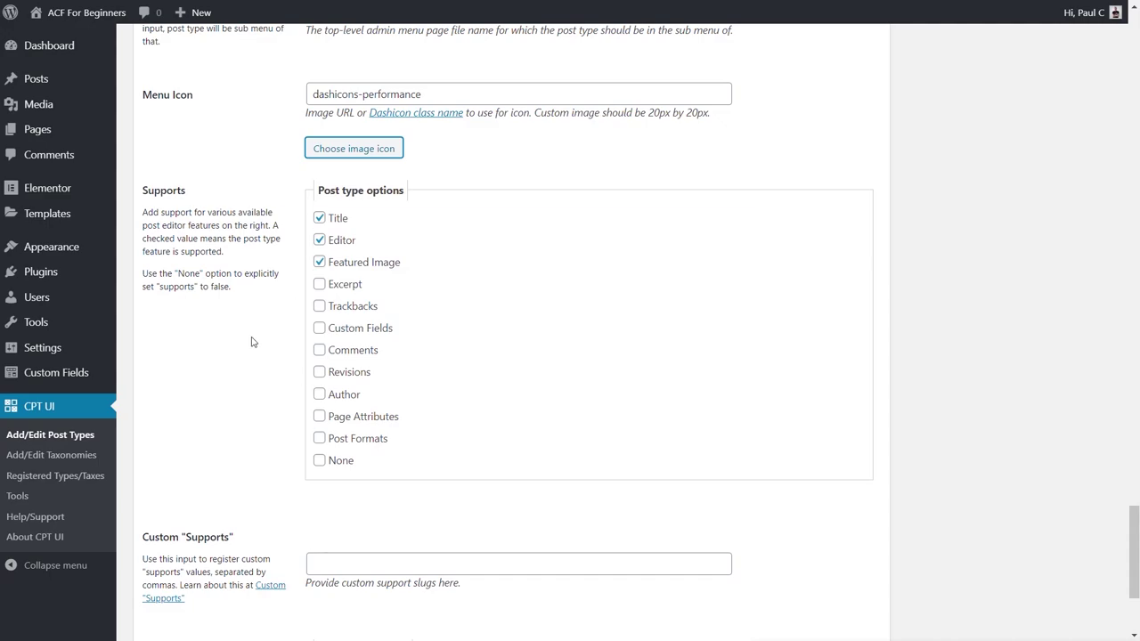
scroll(250, 344, "down", 2)
scroll(250, 344, "down", 1)
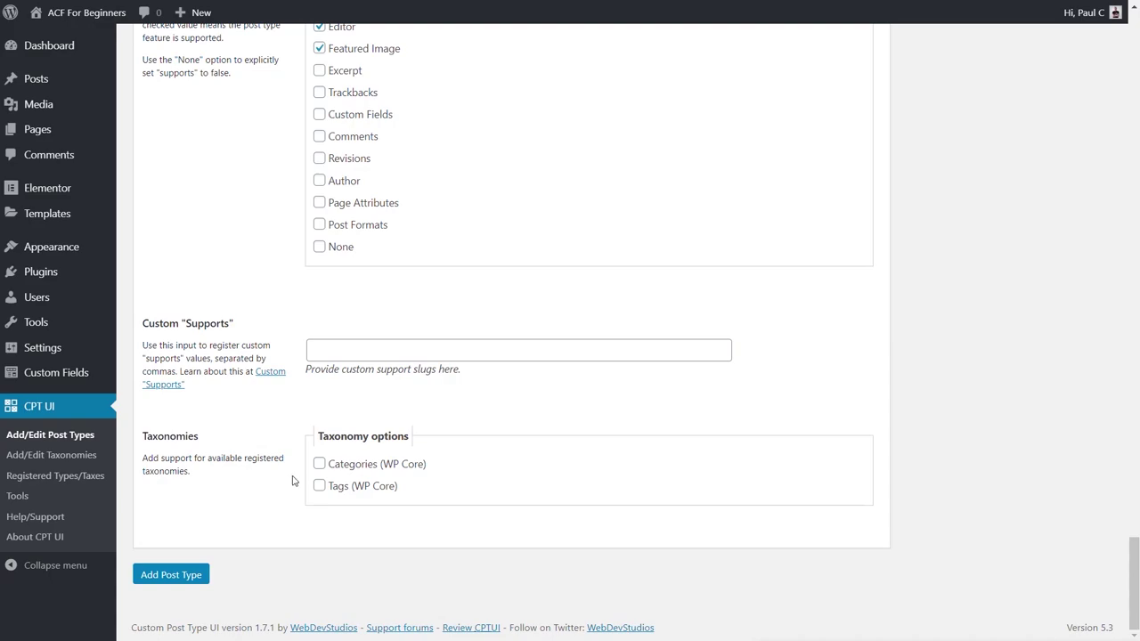
scroll(292, 481, "up", 10)
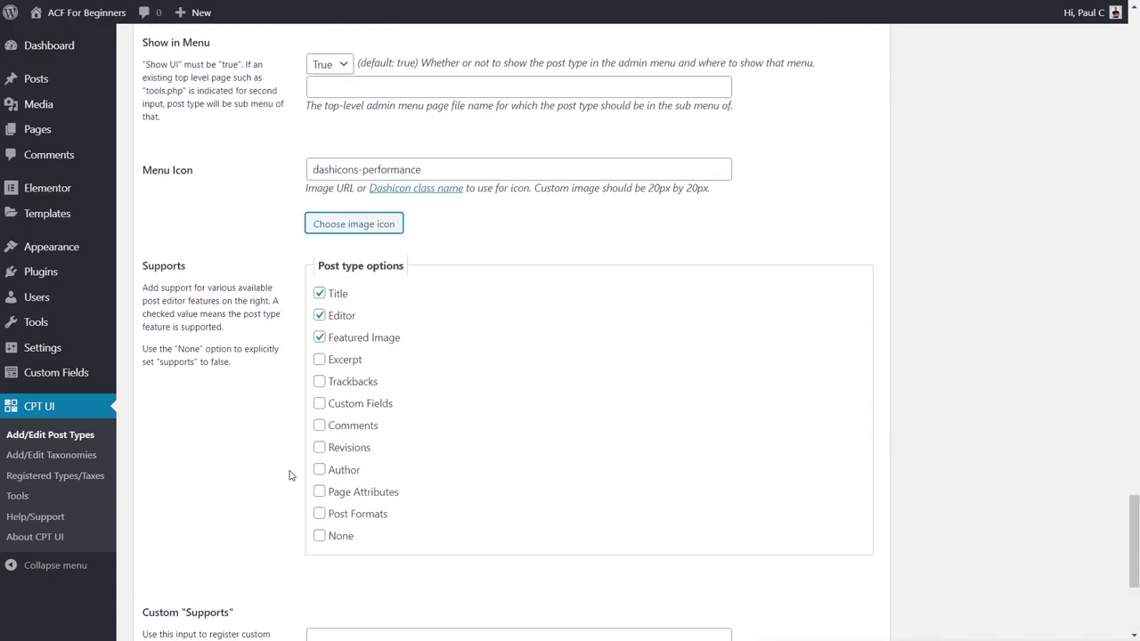
scroll(289, 476, "up", 15)
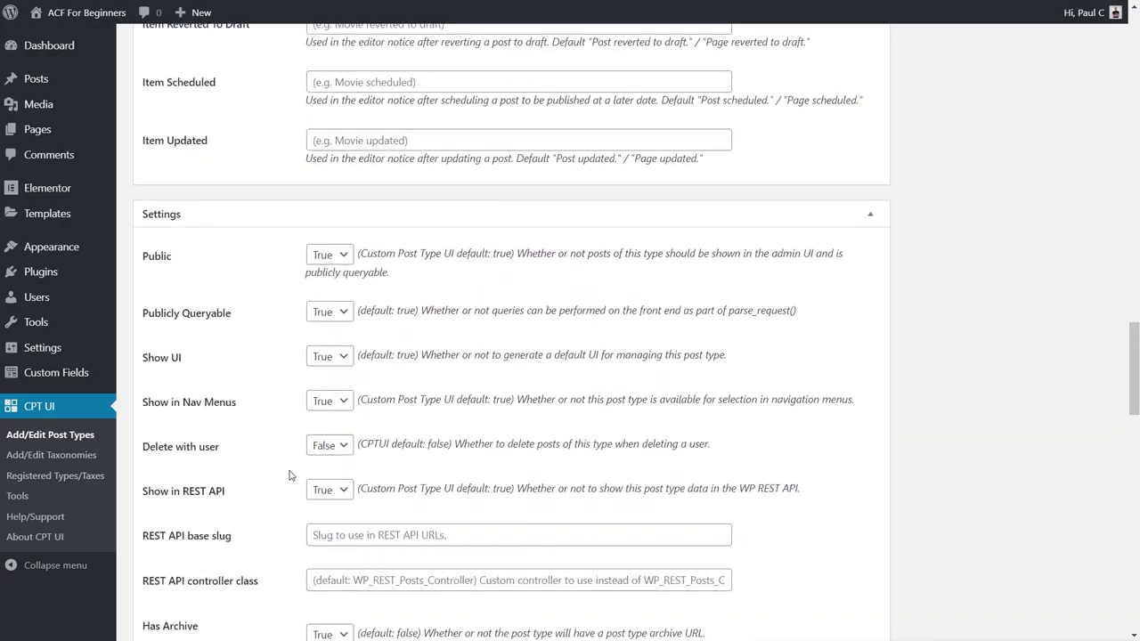
scroll(290, 475, "up", 15)
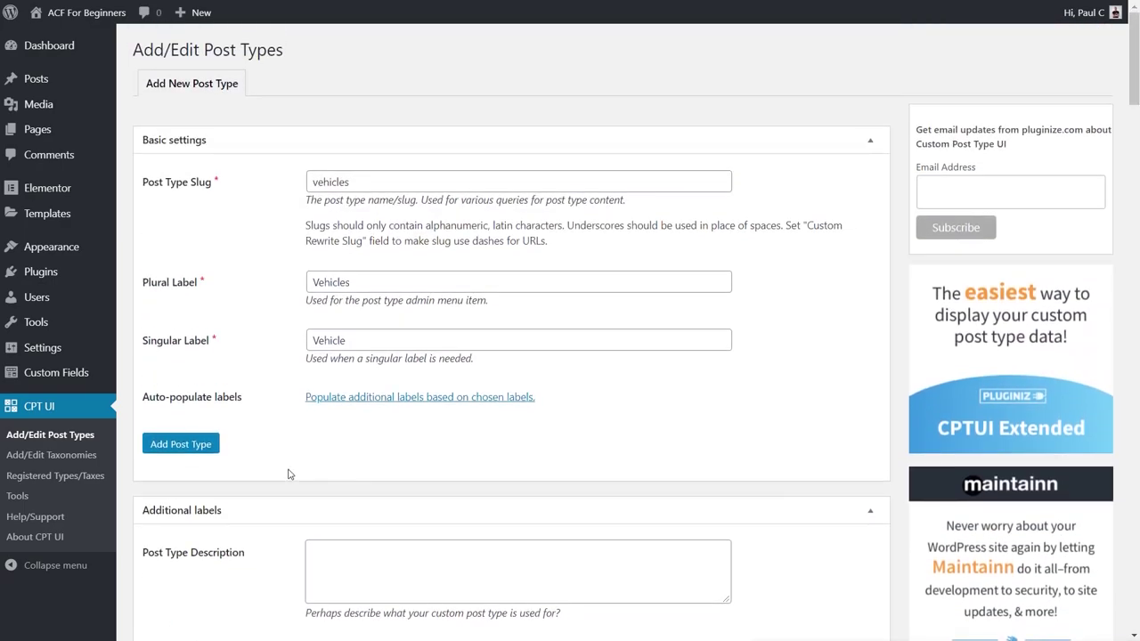
left_click(178, 452)
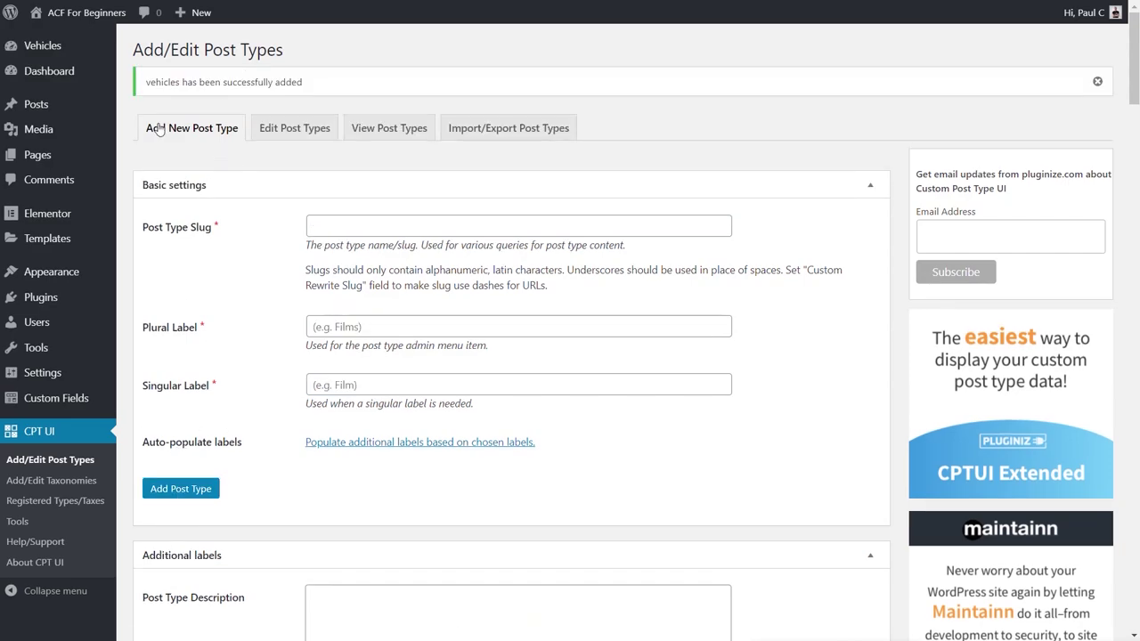
View the list of all vehicles and open a blank new vehicle to inspect its editing screen.
mouse_move(40, 53)
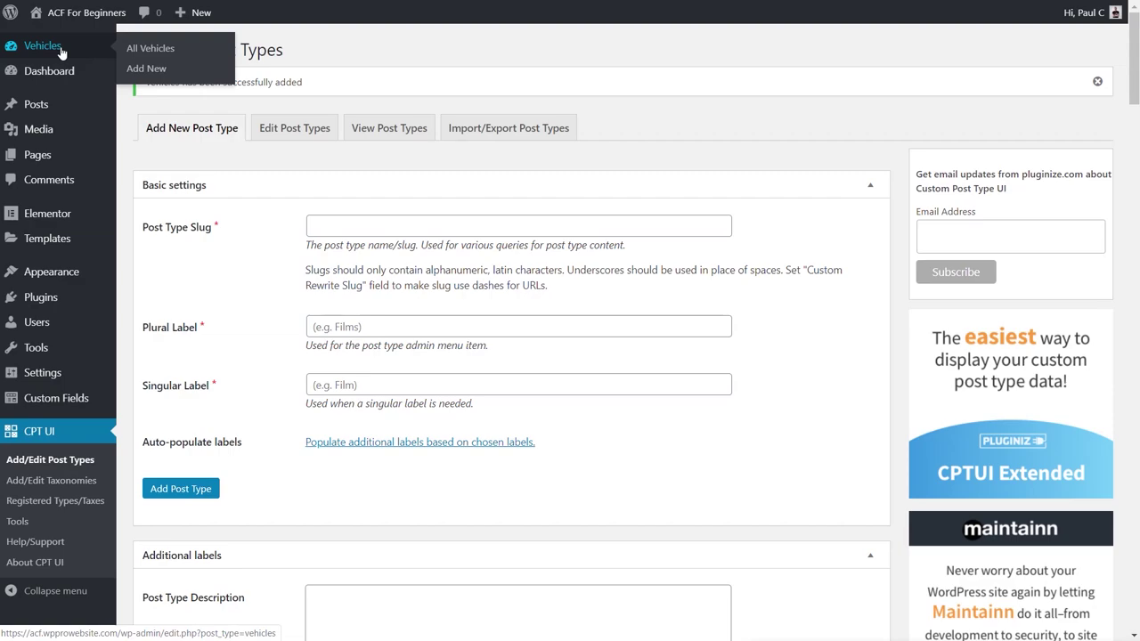
left_click(153, 49)
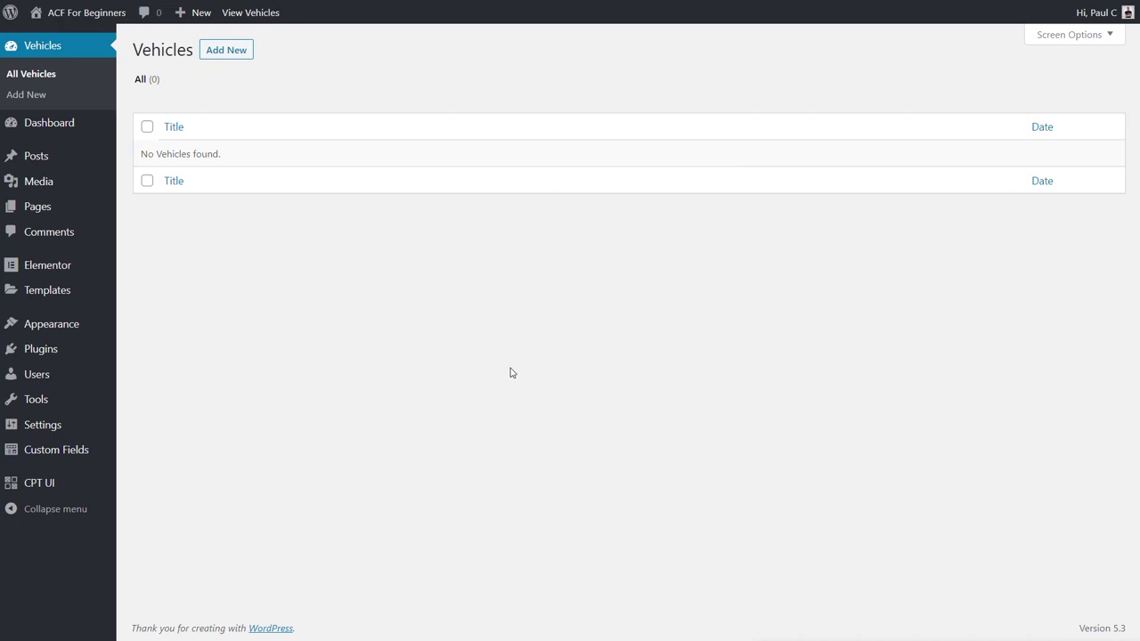
left_click(230, 53)
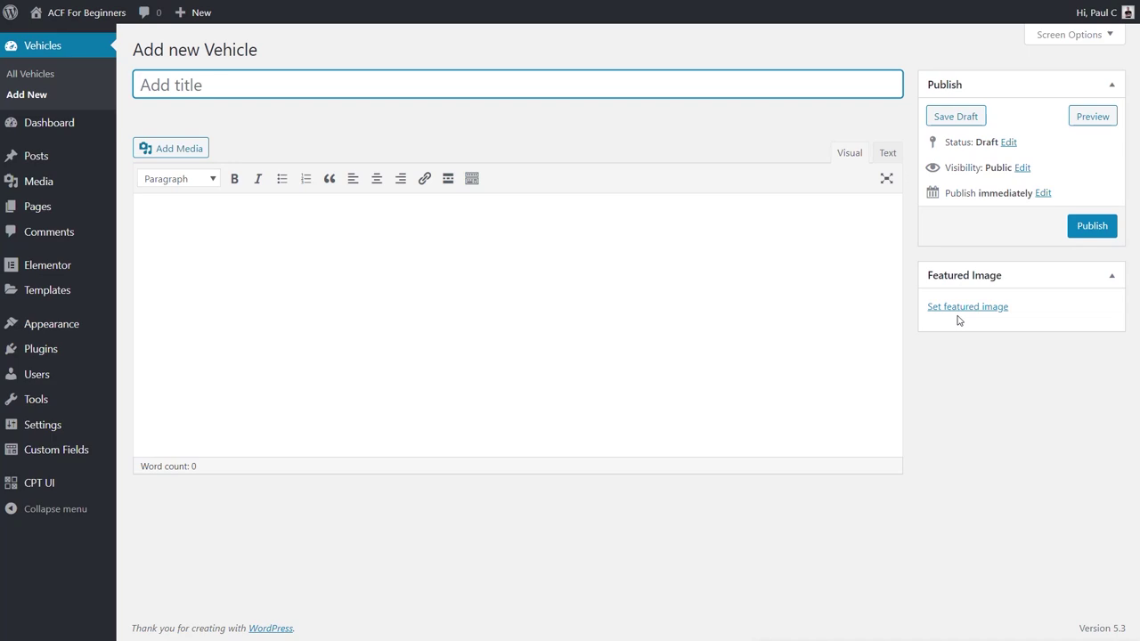
Set the Vehicle Details field group's location rule to show for the Vehicle post type and update the group.
mouse_move(68, 457)
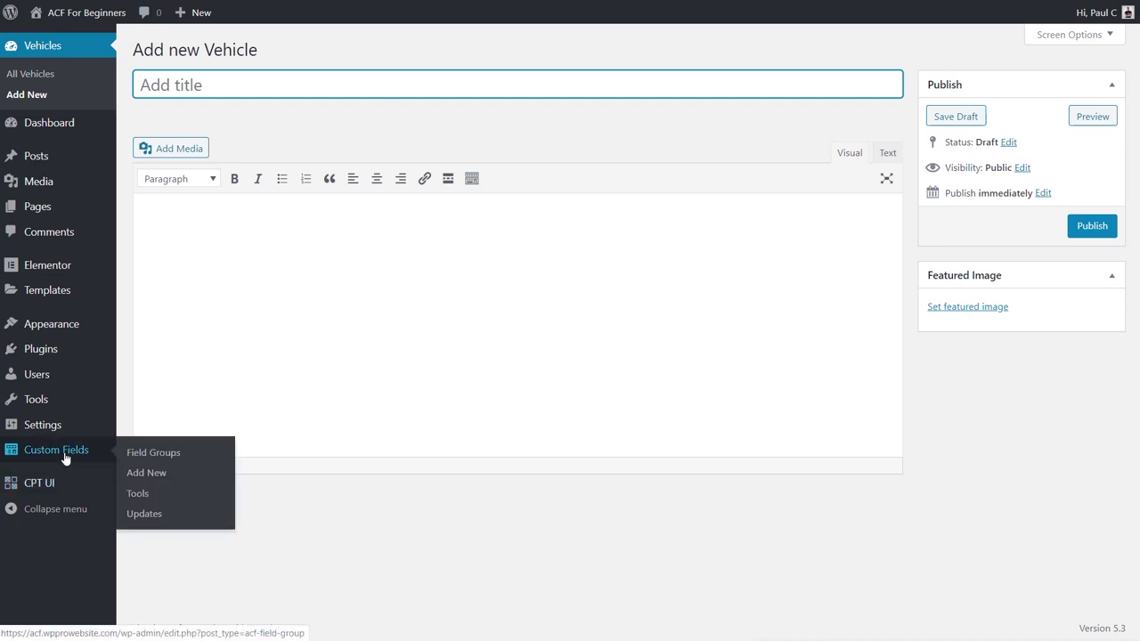
left_click(138, 462)
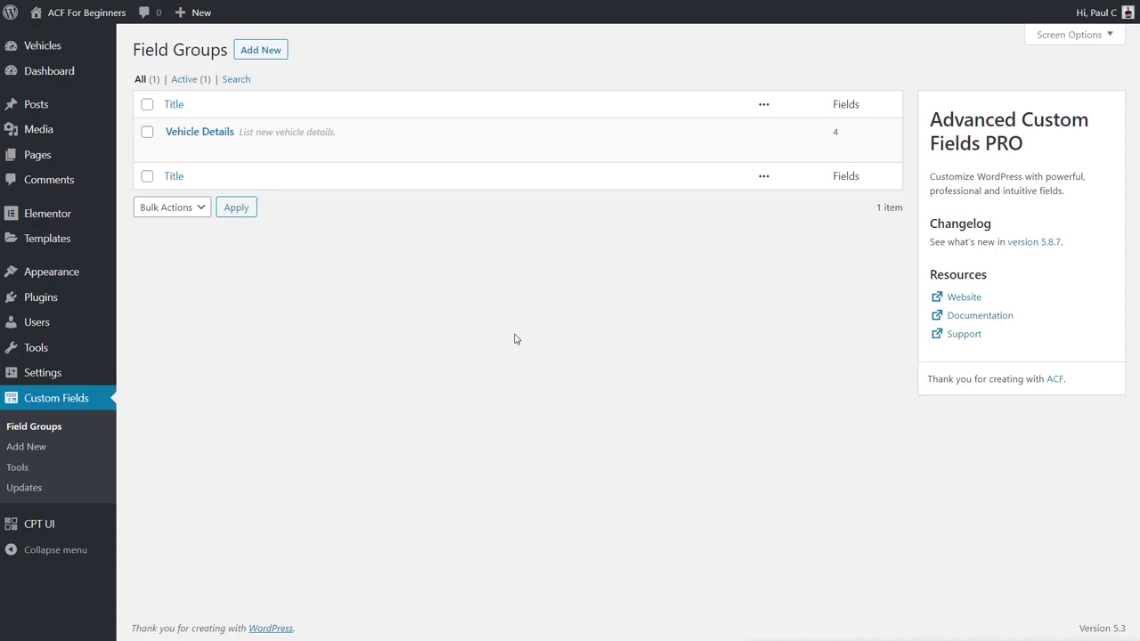
left_click(220, 139)
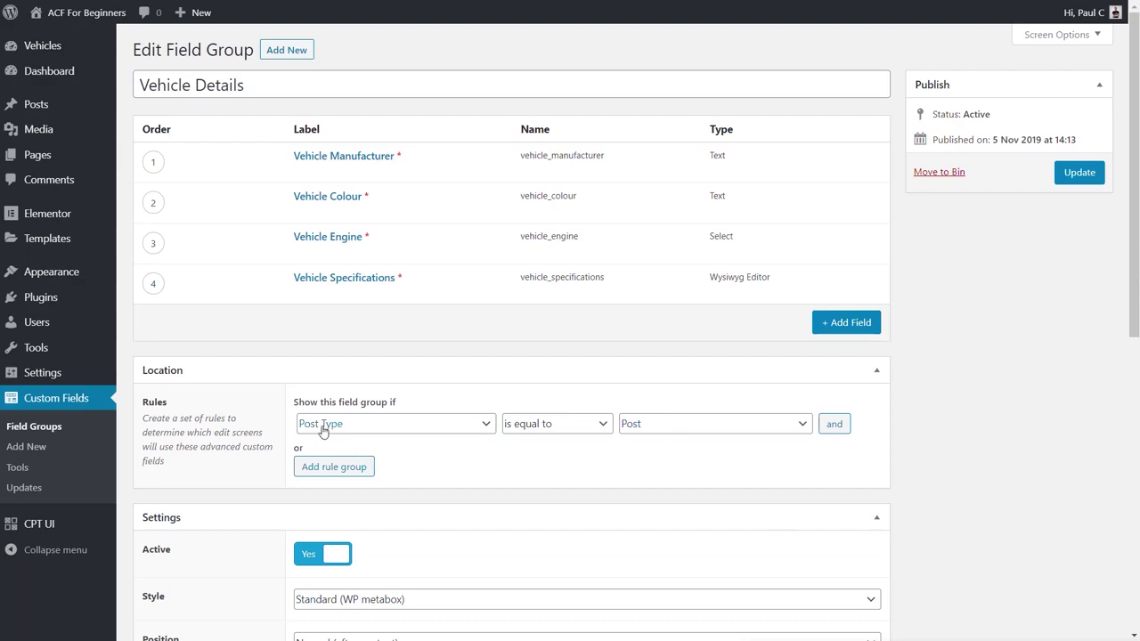
left_click(663, 429)
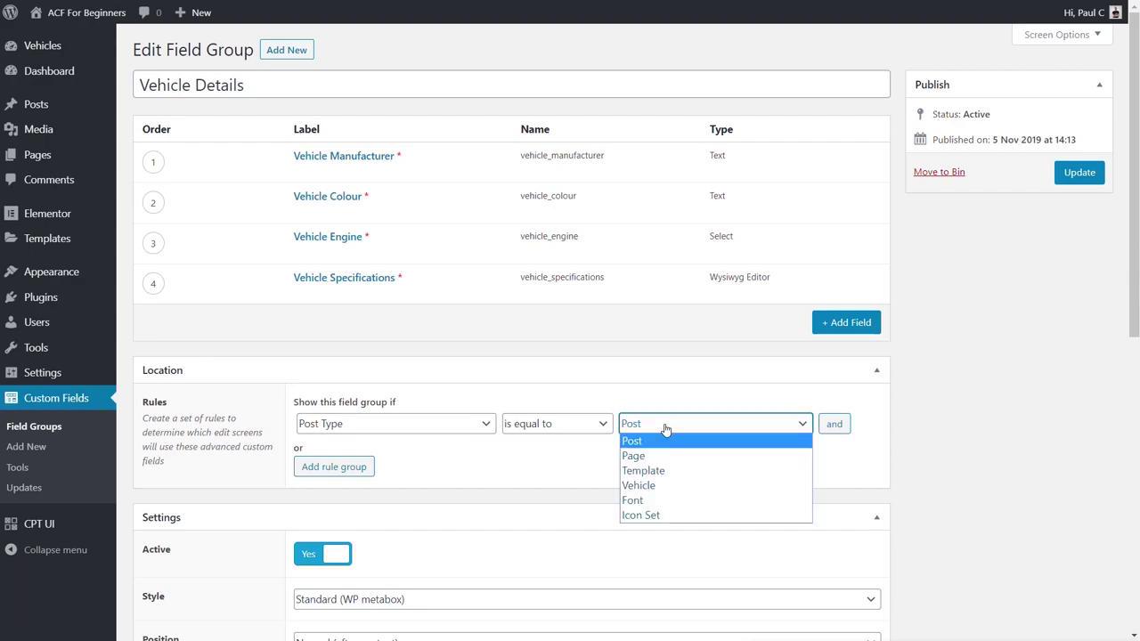
left_click(661, 485)
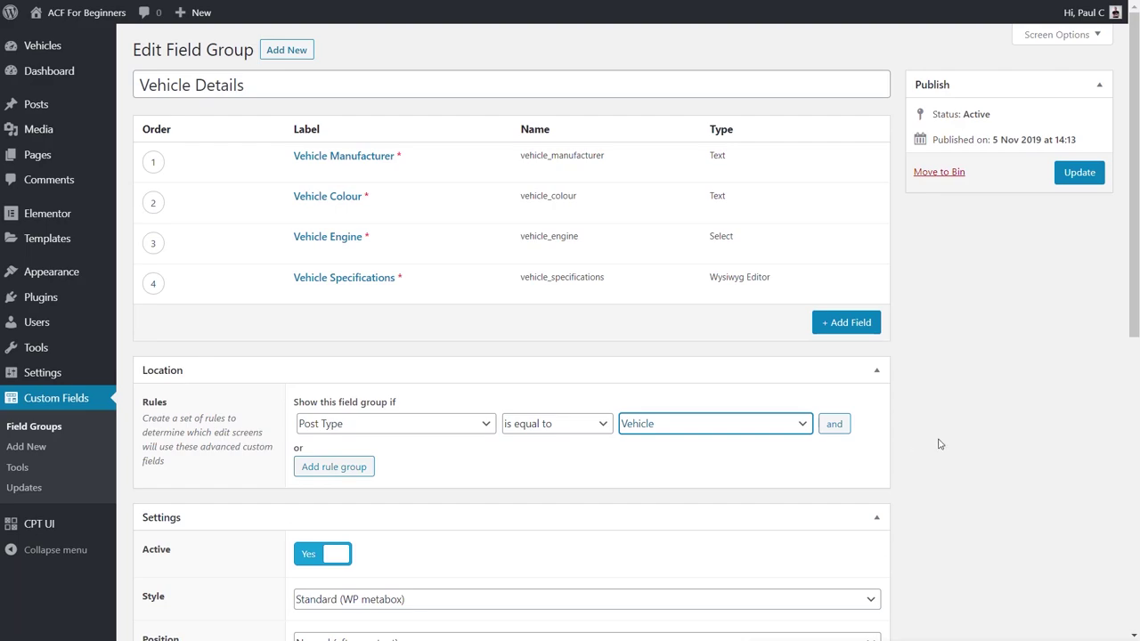
scroll(938, 443, "down", 6)
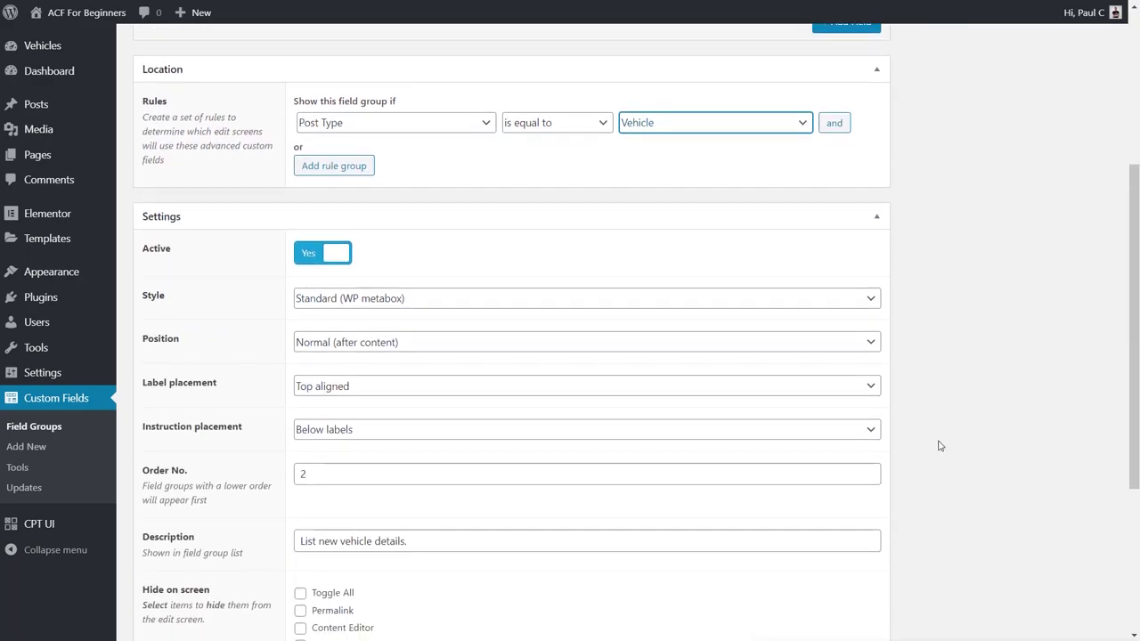
scroll(939, 444, "up", 6)
left_click(1082, 175)
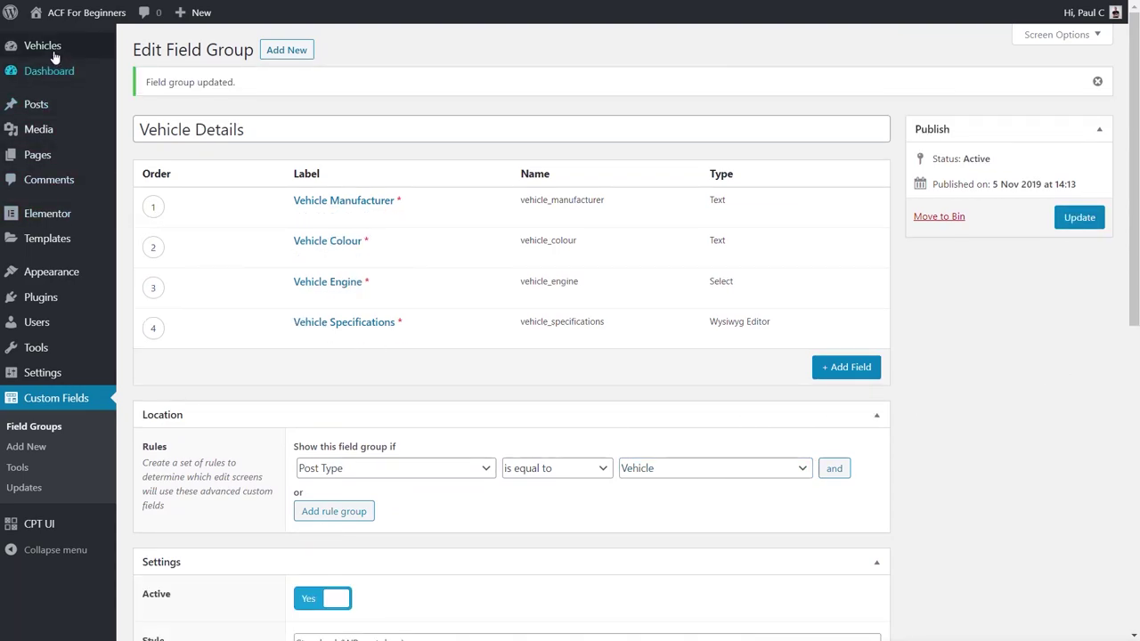
Start a new vehicle entry and check the Vehicle Details custom fields on its editing screen.
mouse_move(53, 54)
left_click(147, 68)
scroll(926, 418, "down", 1)
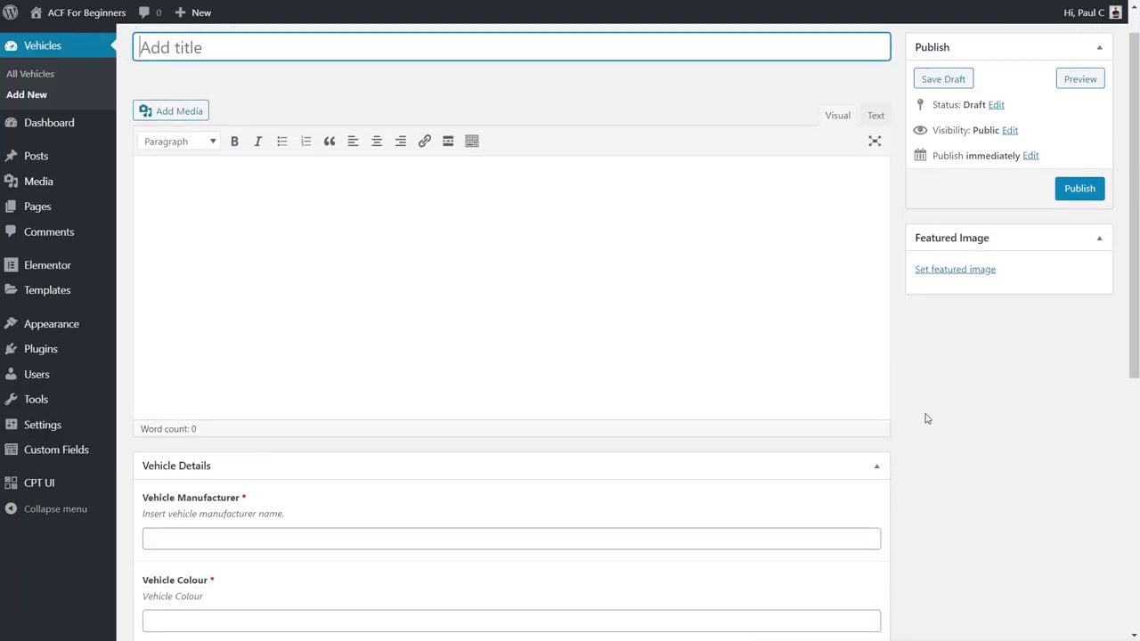
scroll(926, 418, "down", 3)
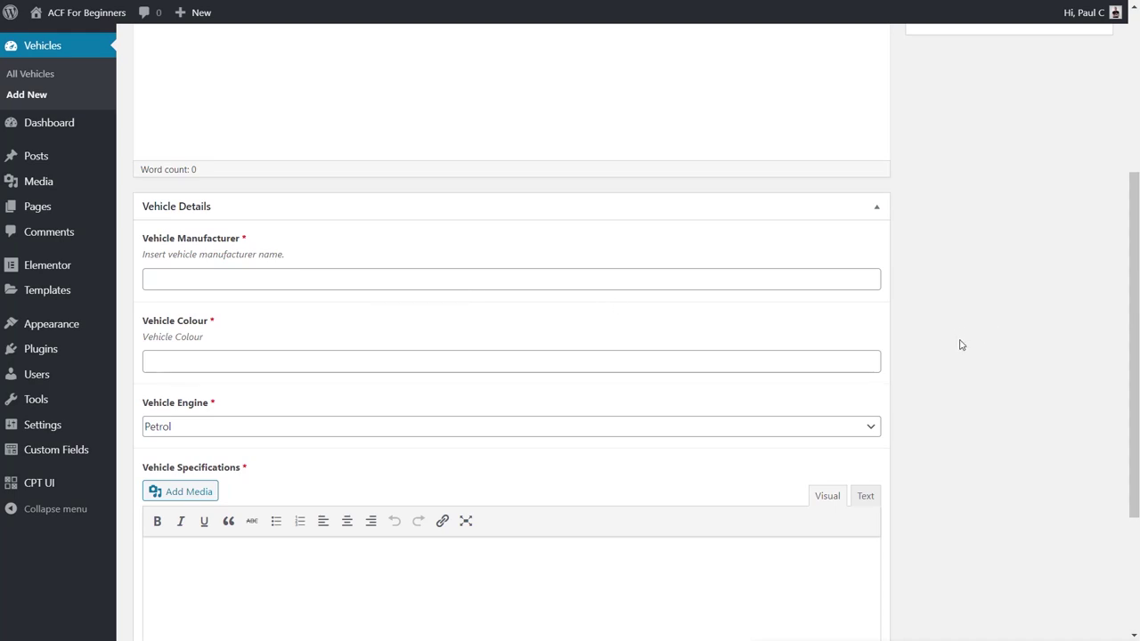
scroll(959, 341, "down", 2)
scroll(962, 345, "up", 5)
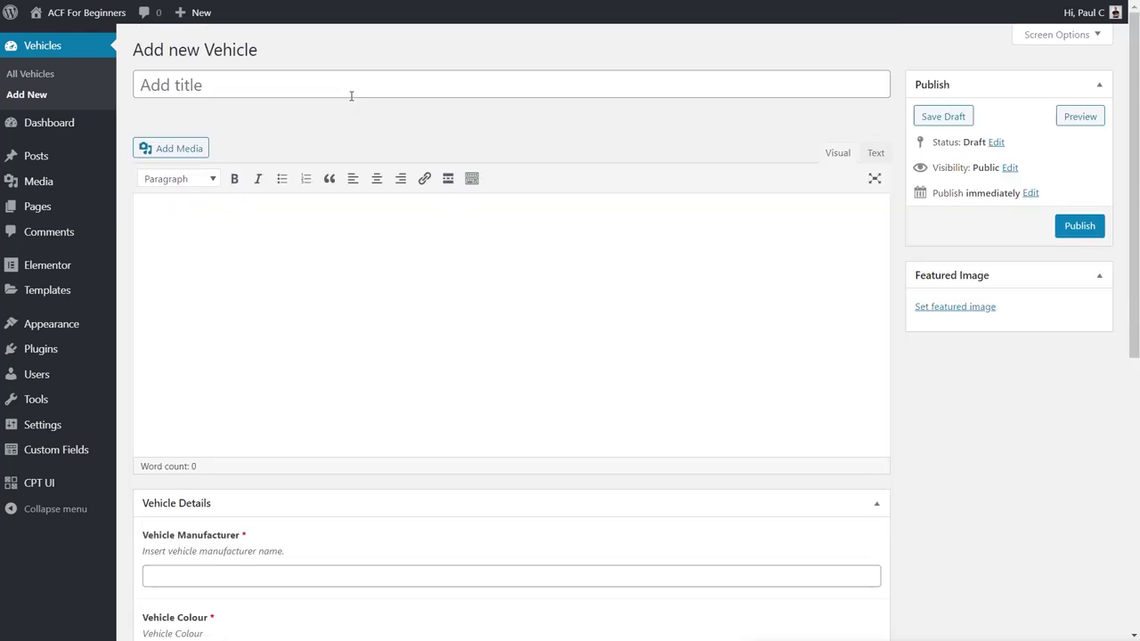
Title the new vehicle "TT Roadster" and fill its content with a Lorem ipsum paragraph.
left_click(405, 78)
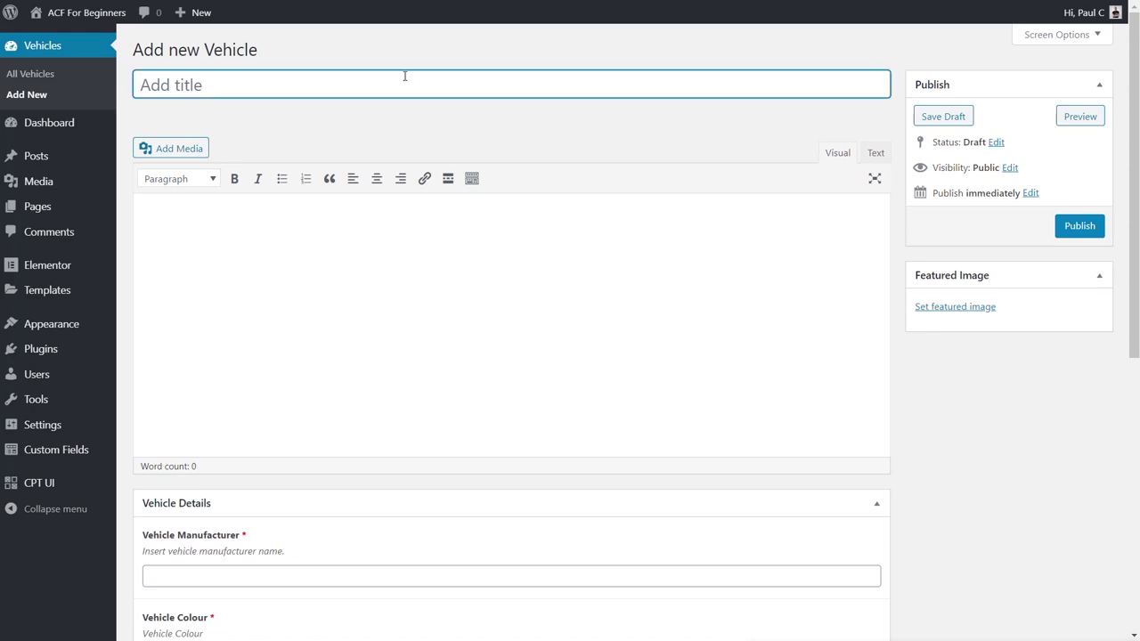
type("TT Roadster")
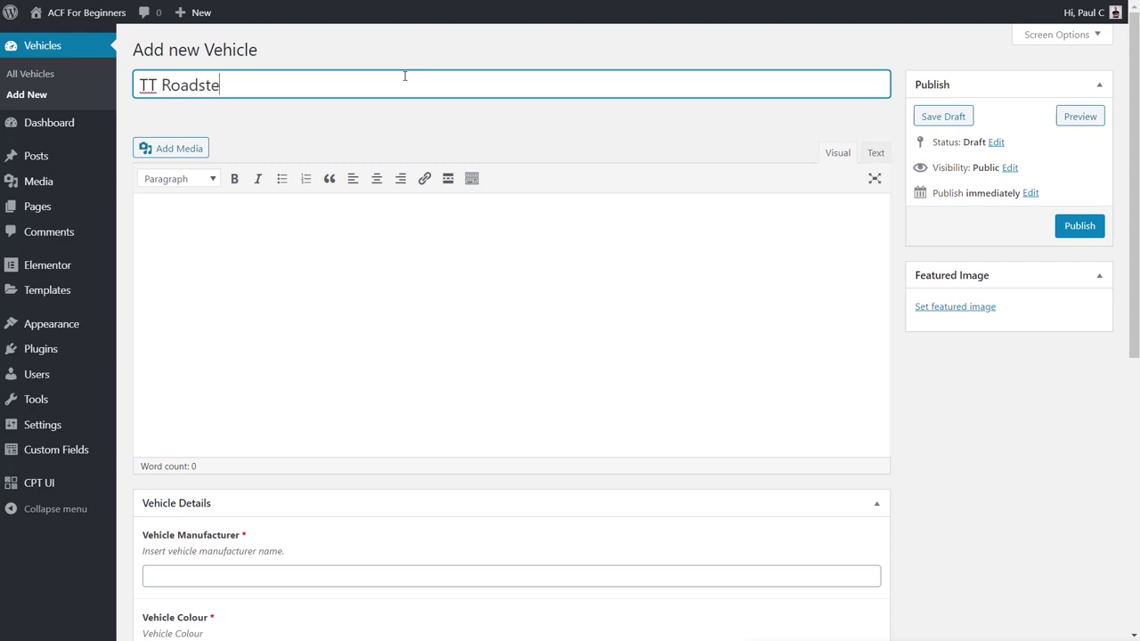
left_click(387, 261)
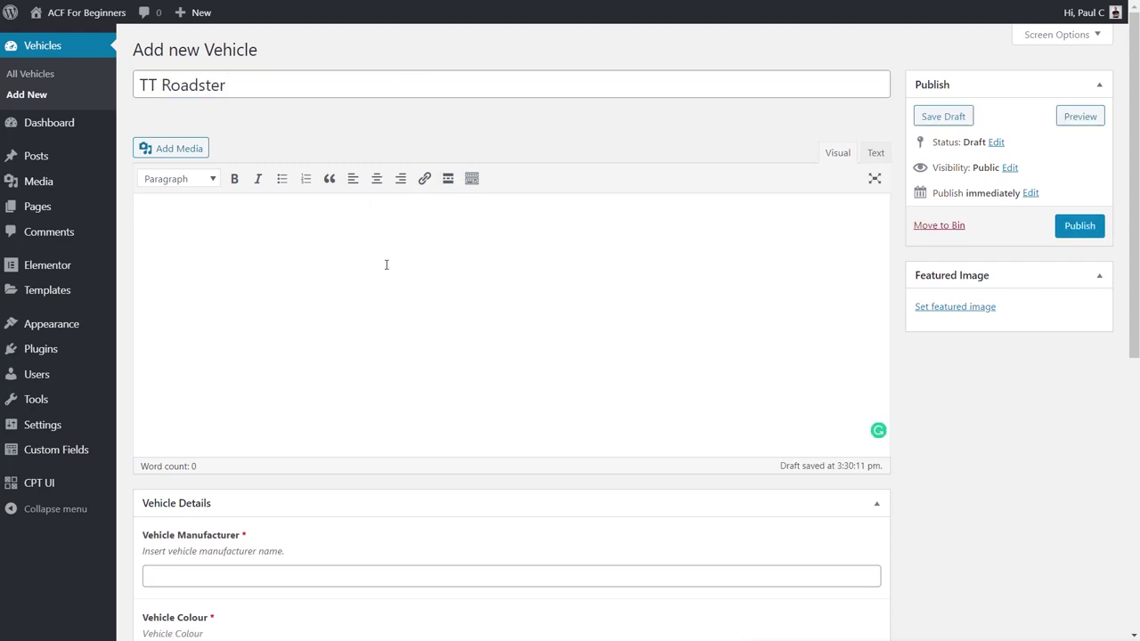
type("Lorem ipsum dolor sit amet, consectetur adipiscing elit, sed do eiusmod tempor incididunt ut labore et dolore magna aliqua. Ut enim ad minim veniam, quis nostrud exercitation ullamco laboris nisi ut aliquip ex ea commodo consequat. Duis aute irure dolor in reprehenderit in voluptate velit esse cillum dolore eu fugiat nulla pariatur. Excepteur sint occaecat cupidatat non proident, sunt in culpa qui officia deserunt mollit anim id est laborum.")
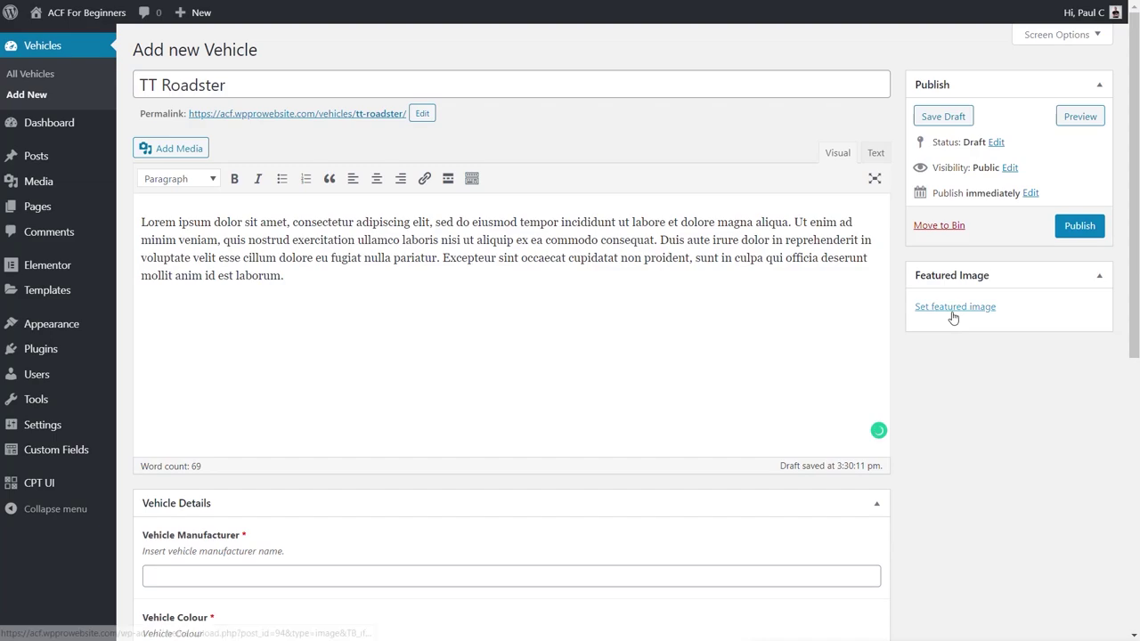
Set the red car photo TT.jpg from the media library as the vehicle's featured image.
left_click(953, 310)
left_click(283, 216)
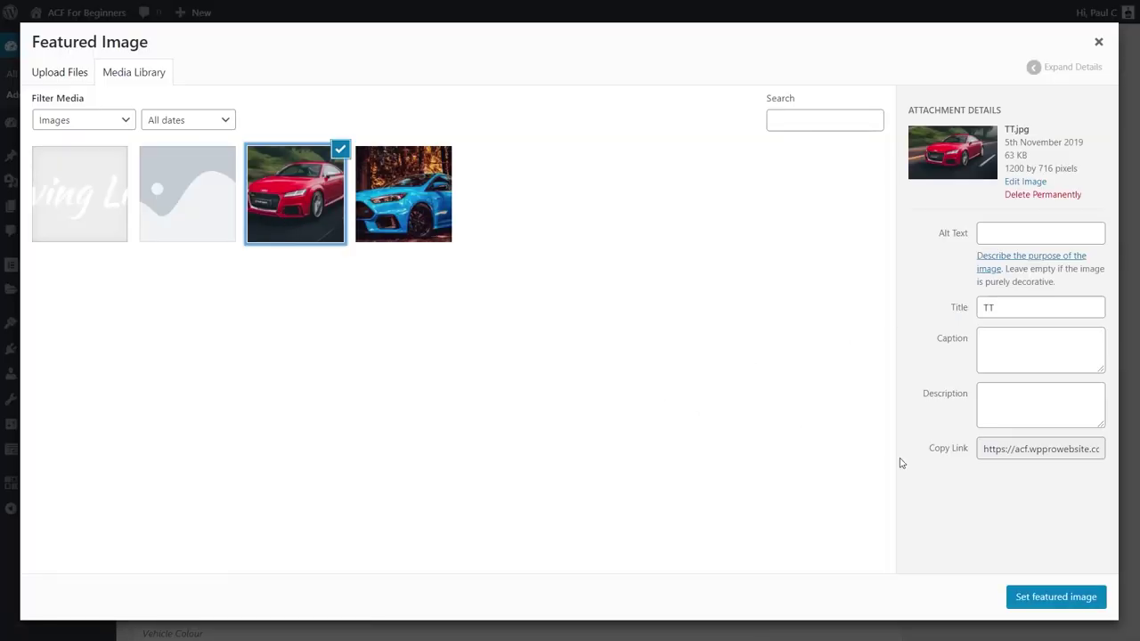
left_click(1052, 596)
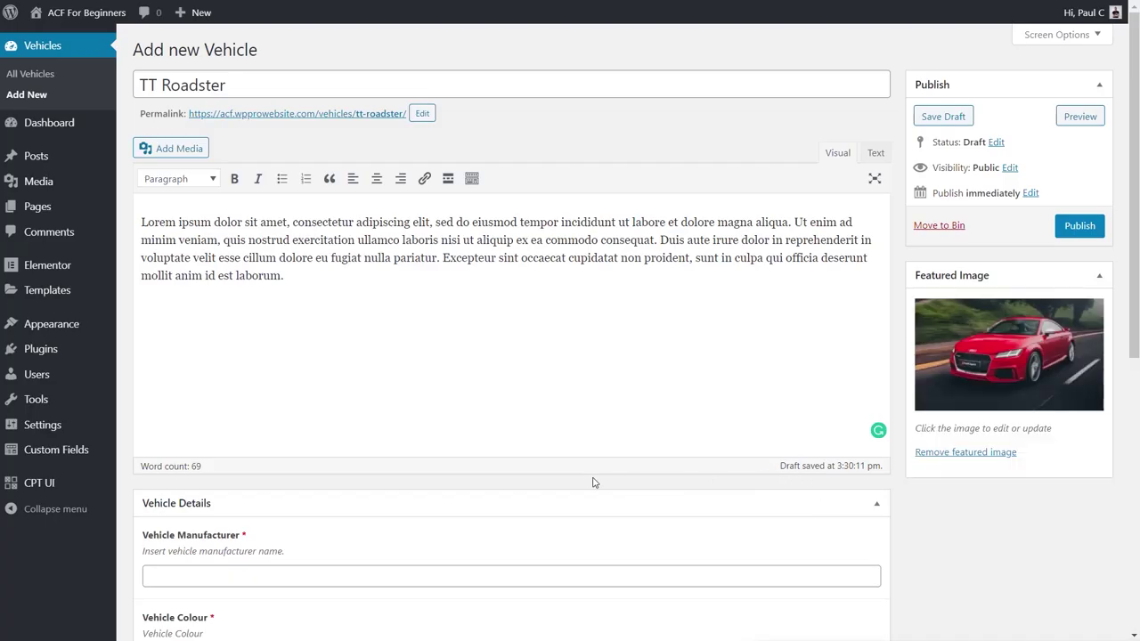
Fill in the Vehicle Details with manufacturer "Audi", colour "Red" and a Lorem ipsum paragraph as the specifications.
scroll(405, 418, "down", 3)
left_click(256, 279)
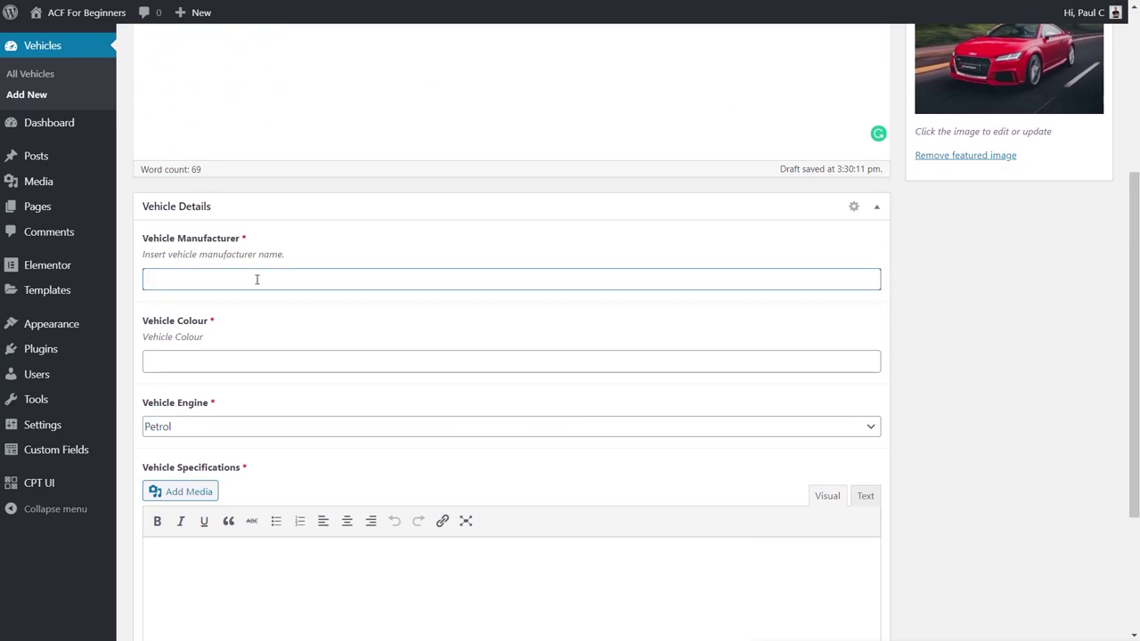
type("Audi")
left_click(219, 353)
type("Red")
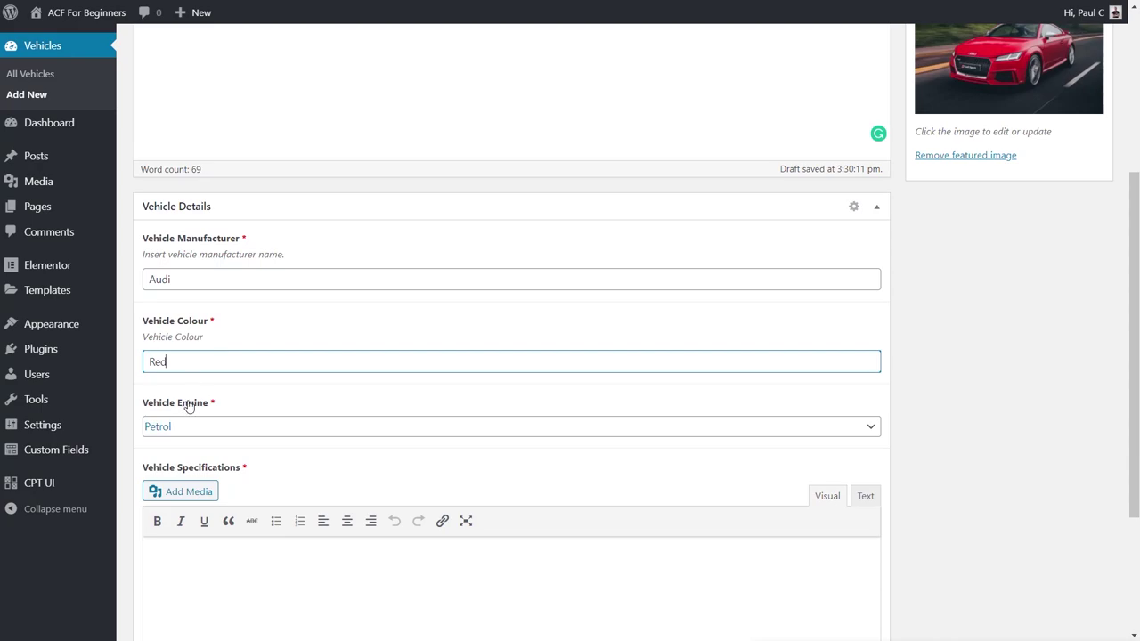
scroll(863, 456, "down", 3)
left_click(295, 386)
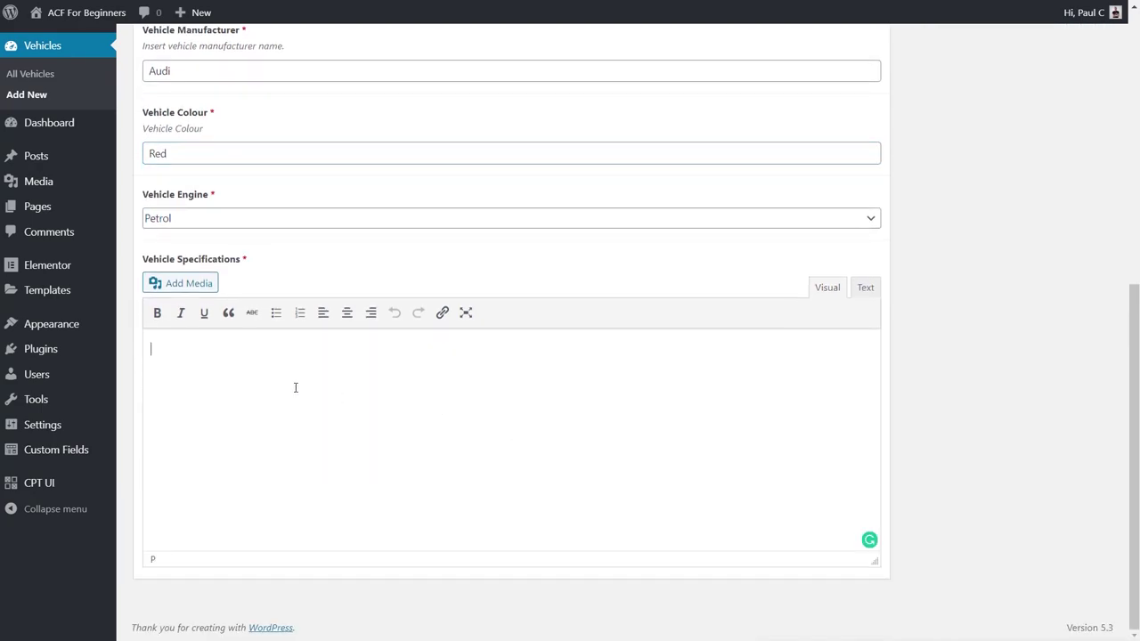
type("Lorem ipsum dolor sit amet, consectetur adipiscing elit, sed do eiusmod tempor incididunt ut labore et dolore magna aliqua. Ut enim ad minim veniam, quis nostrud exercitation ullamco laboris nisi ut aliquip ex ea commodo consequat. Duis aute irure dolor in reprehenderit in voluptate velit esse cillum dolore eu fugiat nulla pariatur. Excepteur sint occaecat cupidatat non proident, sunt in culpa qui officia deserunt mollit anim id est laborum.")
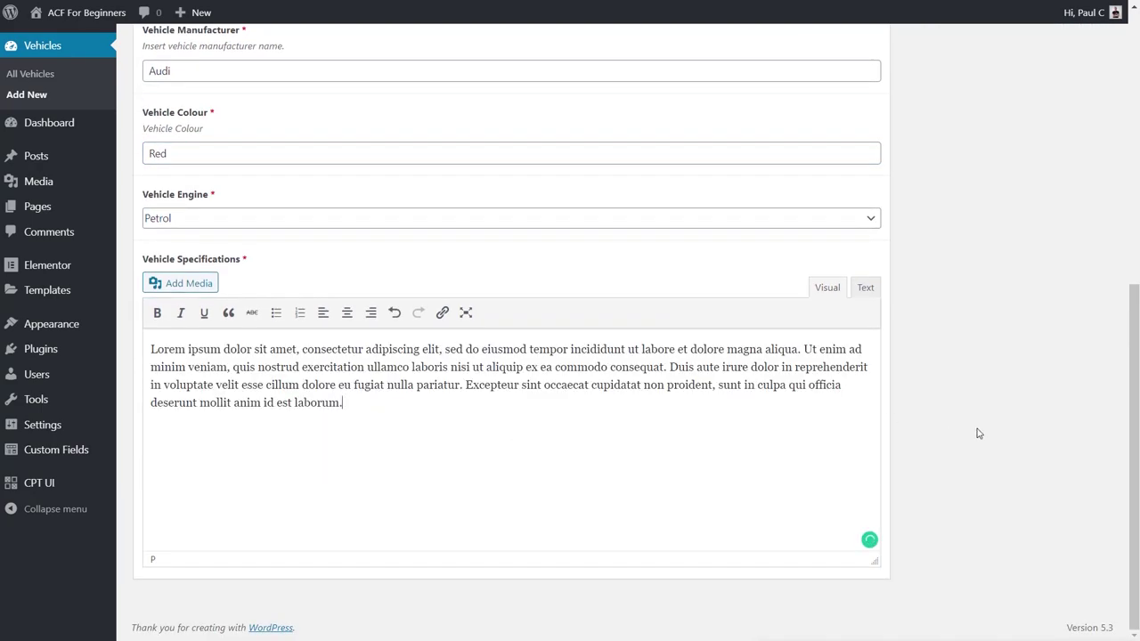
Add a second Lorem ipsum paragraph to the TT Roadster's main content and publish the vehicle.
scroll(977, 432, "up", 5)
left_click(318, 285)
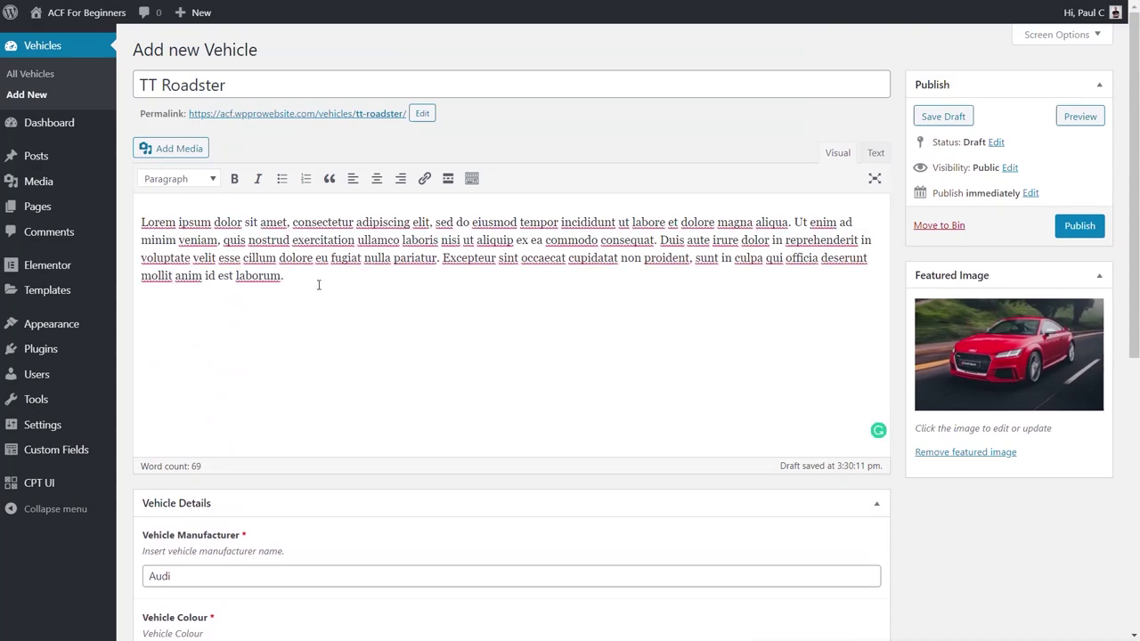
type("Lorem ipsum dolor sit amet, consectetur adipiscing elit, sed do eiusmod tempor incididunt ut labore et dolore magna aliqua. Ut enim ad minim veniam, quis nostrud exercitation ullamco laboris nisi ut aliquip ex ea commodo consequat. Duis aute irure dolor in reprehenderit in voluptate velit esse cillum dolore eu fugiat nulla pariatur. Excepteur sint occaecat cupidatat non proident, sunt in culpa qui officia deserunt mollit anim id est laborum.")
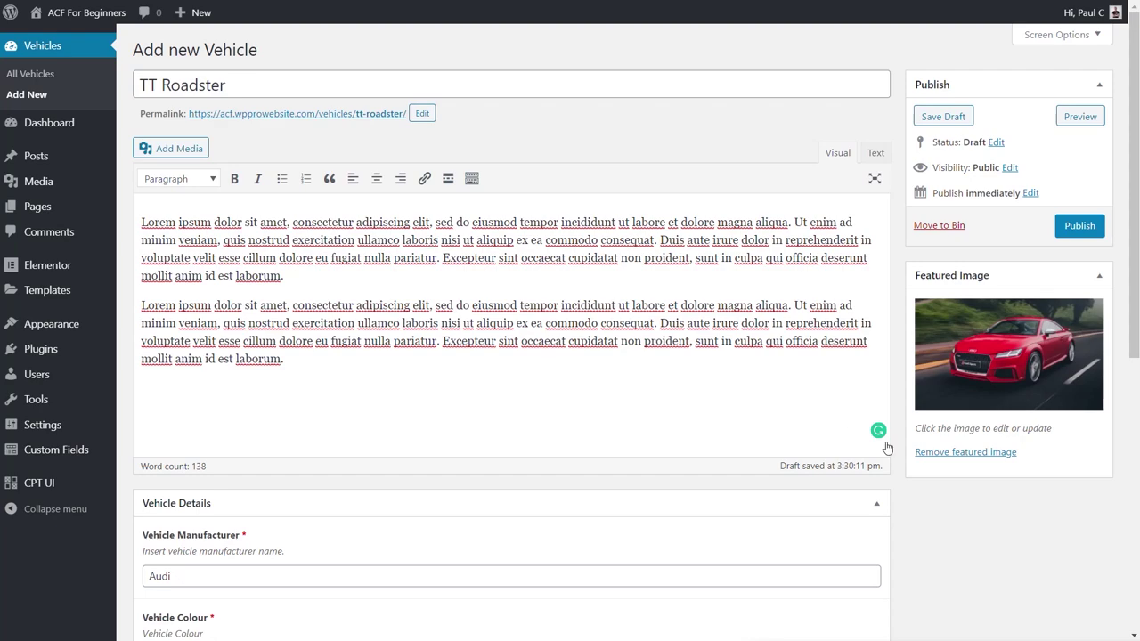
left_click(1082, 230)
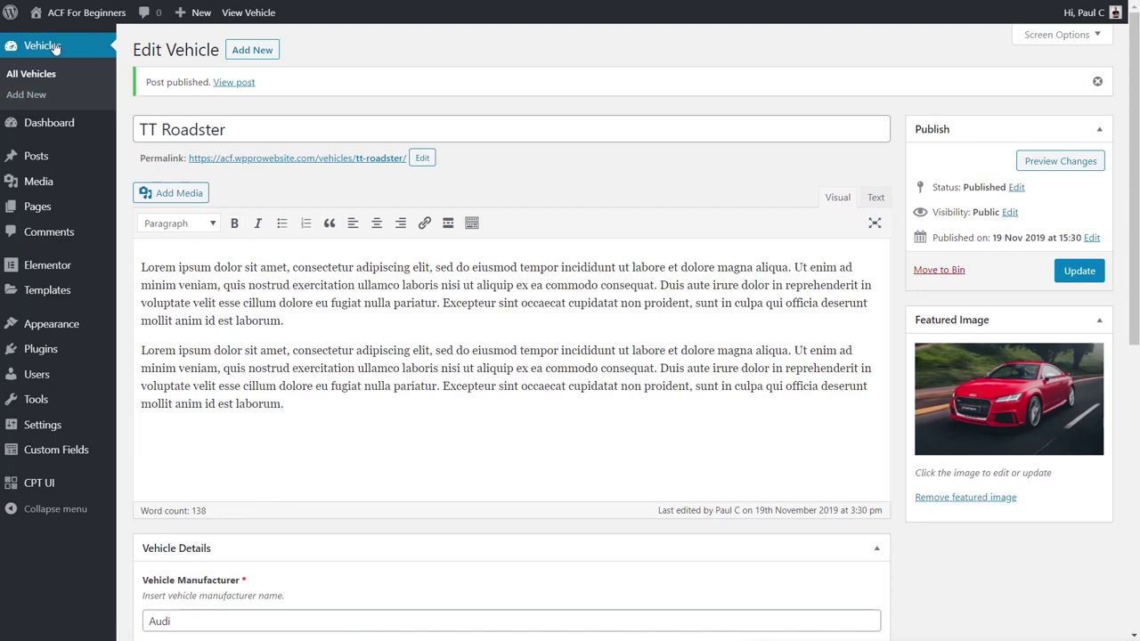
View the list of all vehicles, then start a new CPT UI taxonomy with the slug "manufacturer".
left_click(40, 74)
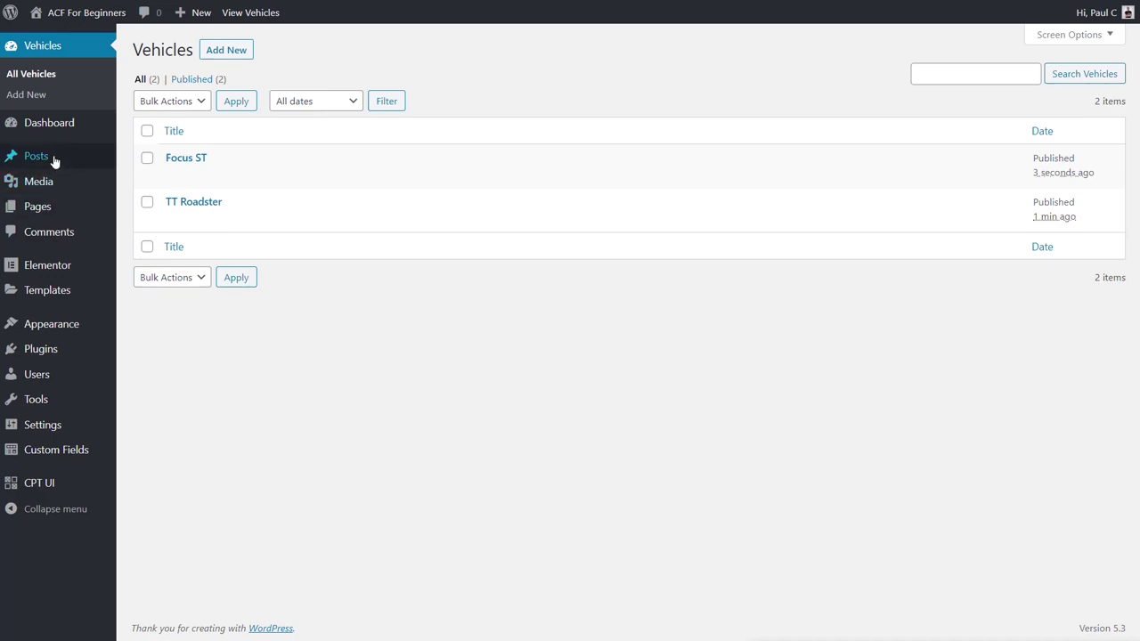
mouse_move(62, 158)
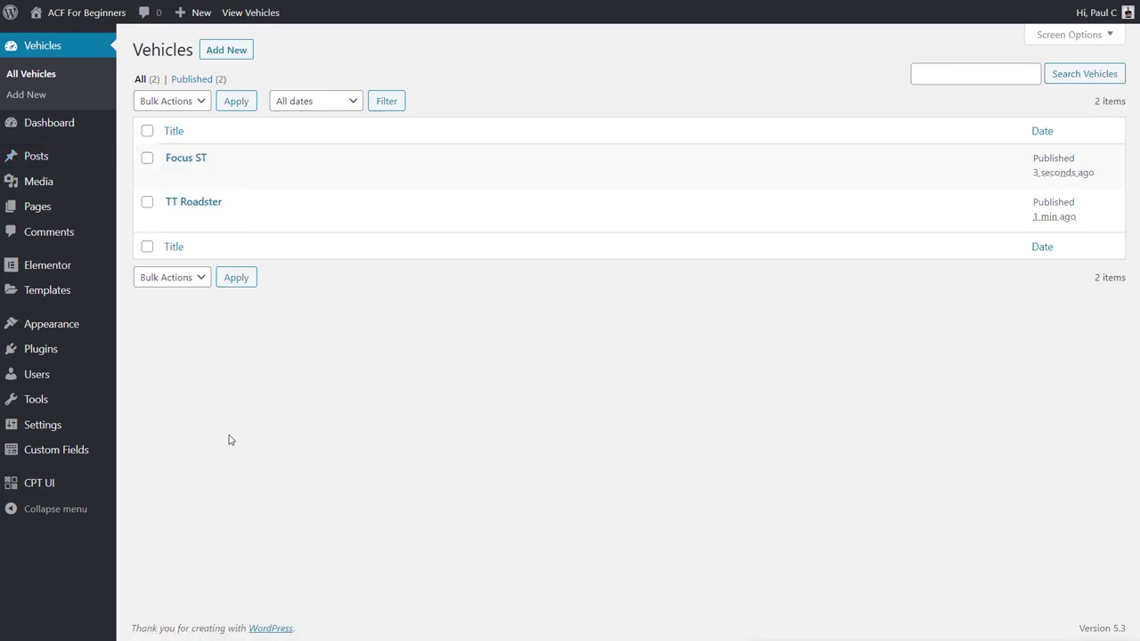
mouse_move(48, 488)
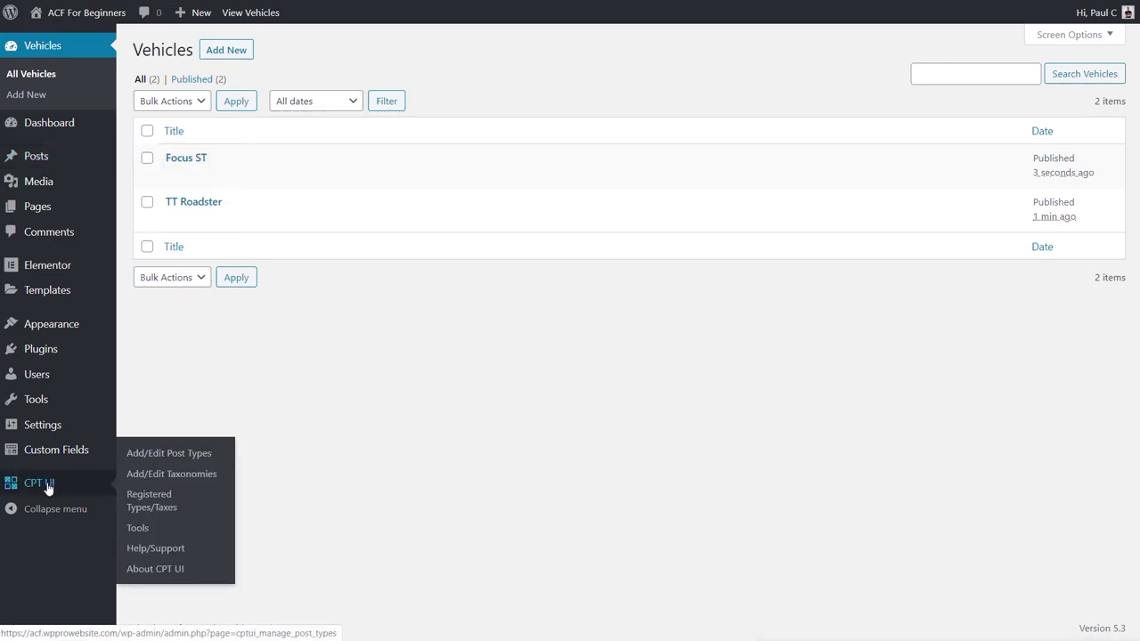
left_click(154, 482)
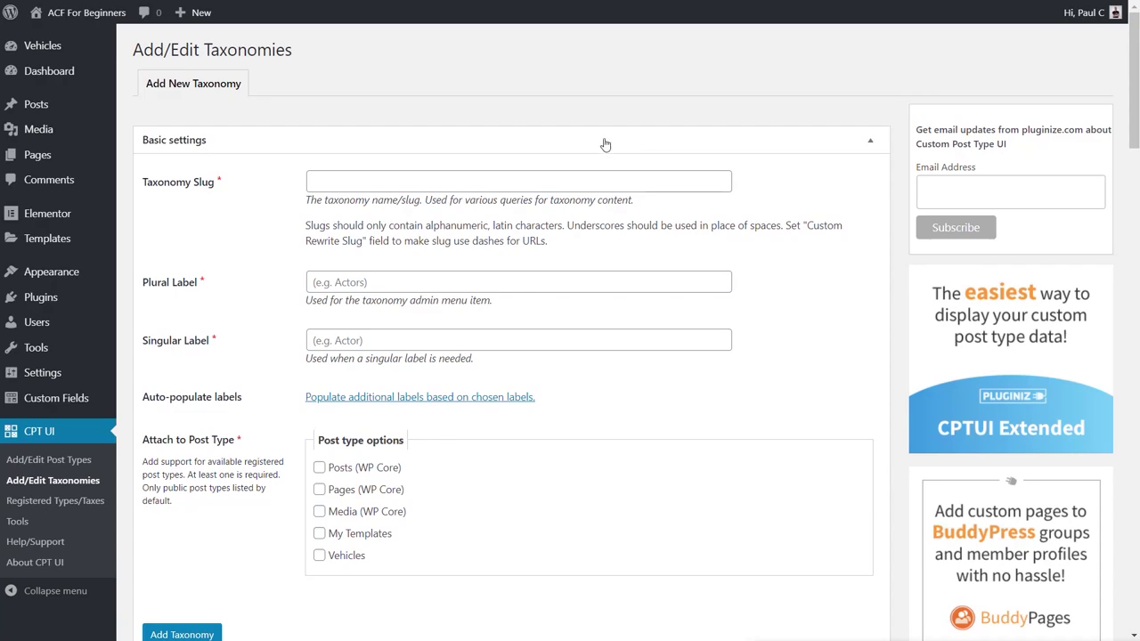
left_click(522, 179)
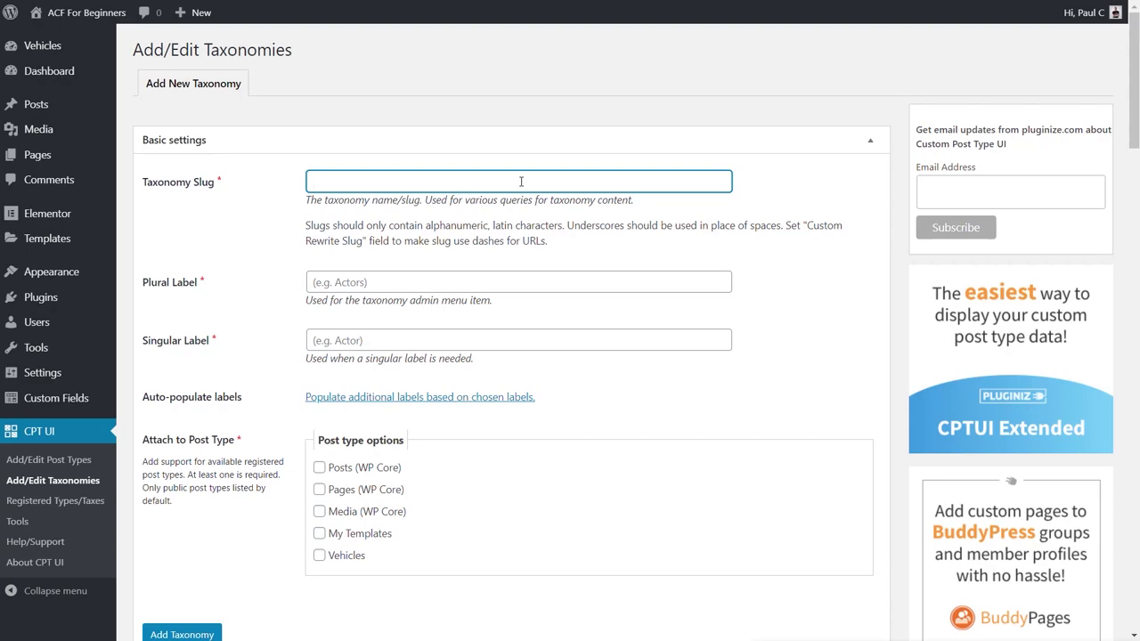
type("manufacturer")
Set the taxonomy's plural label to "Manufacturers" and its singular label to "Manufacturer".
left_click(392, 283)
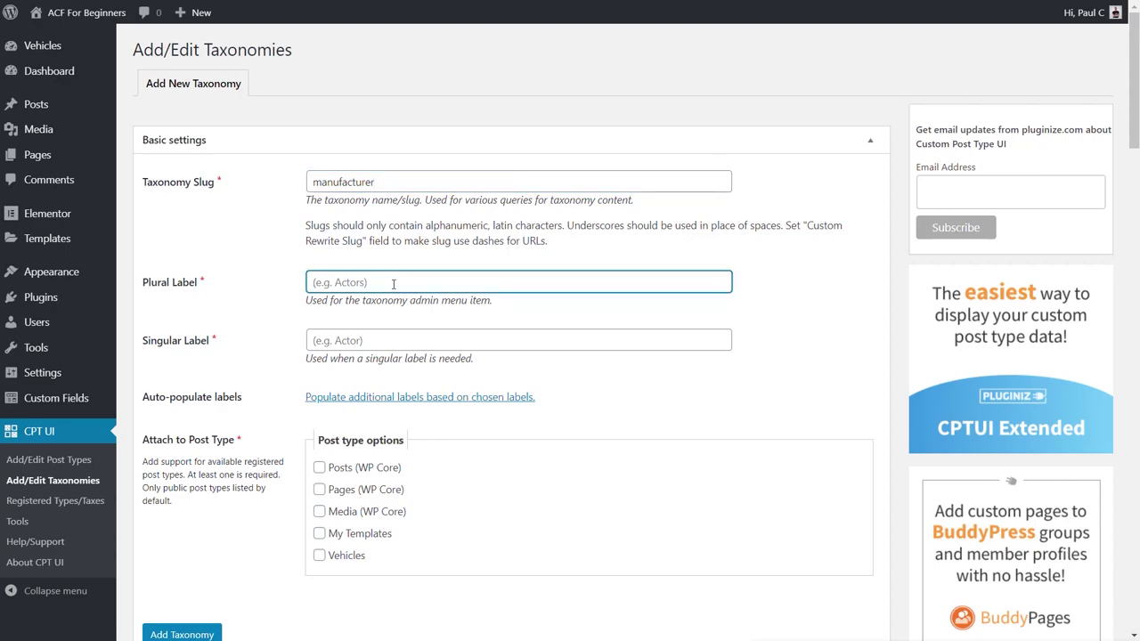
type("manufacturer")
key("Home")
key("shift+Right")
type("M")
key("End")
type("s")
left_click(327, 341)
type("manufacturer")
key("Home")
key("shift+Right")
type("M")
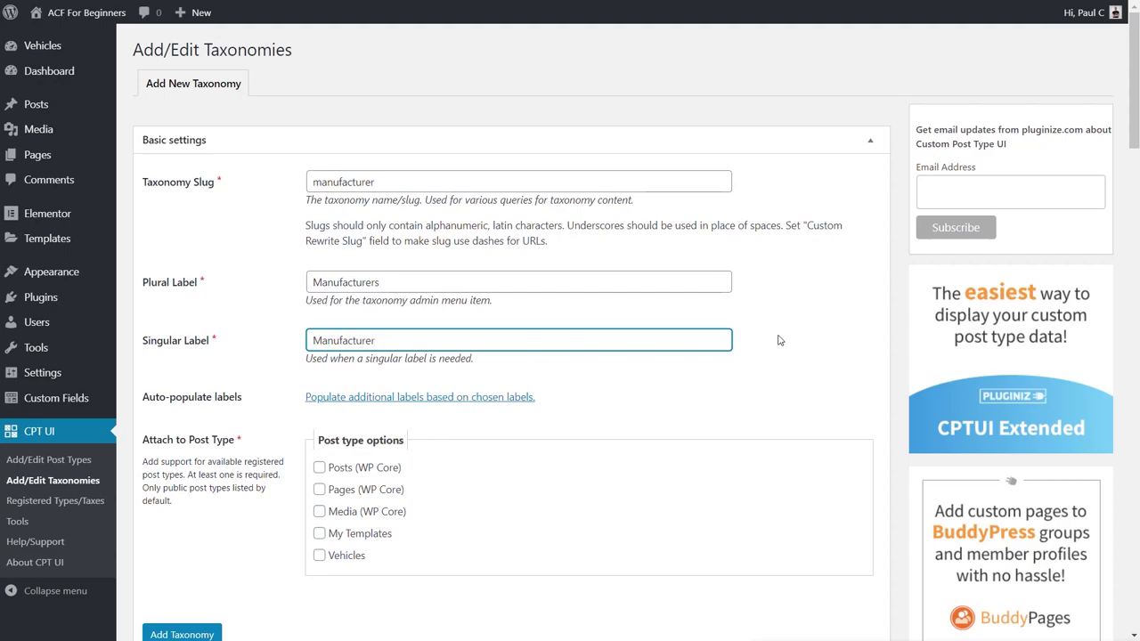
Attach the taxonomy to the Vehicles post type and set its Hierarchical option to True.
scroll(791, 348, "down", 3)
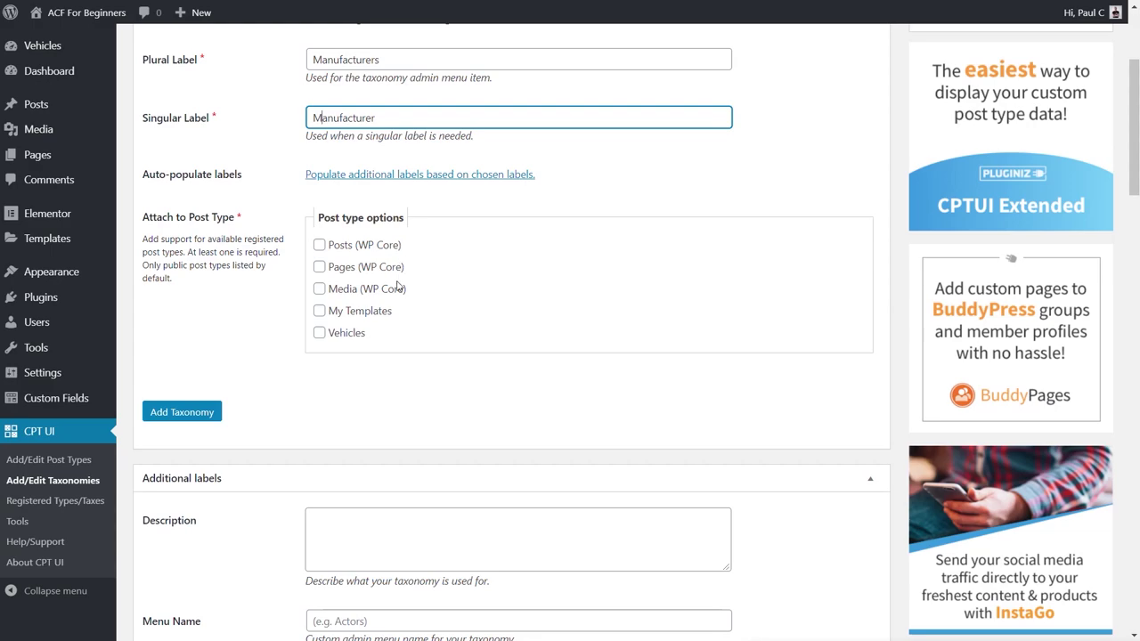
left_click(319, 335)
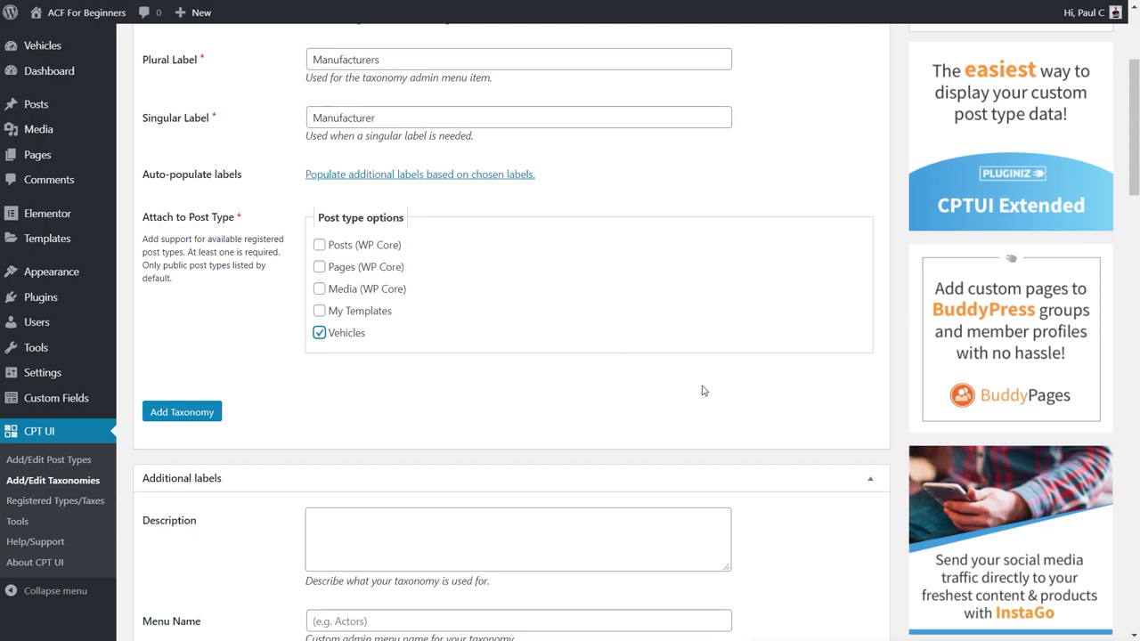
scroll(714, 388, "down", 4)
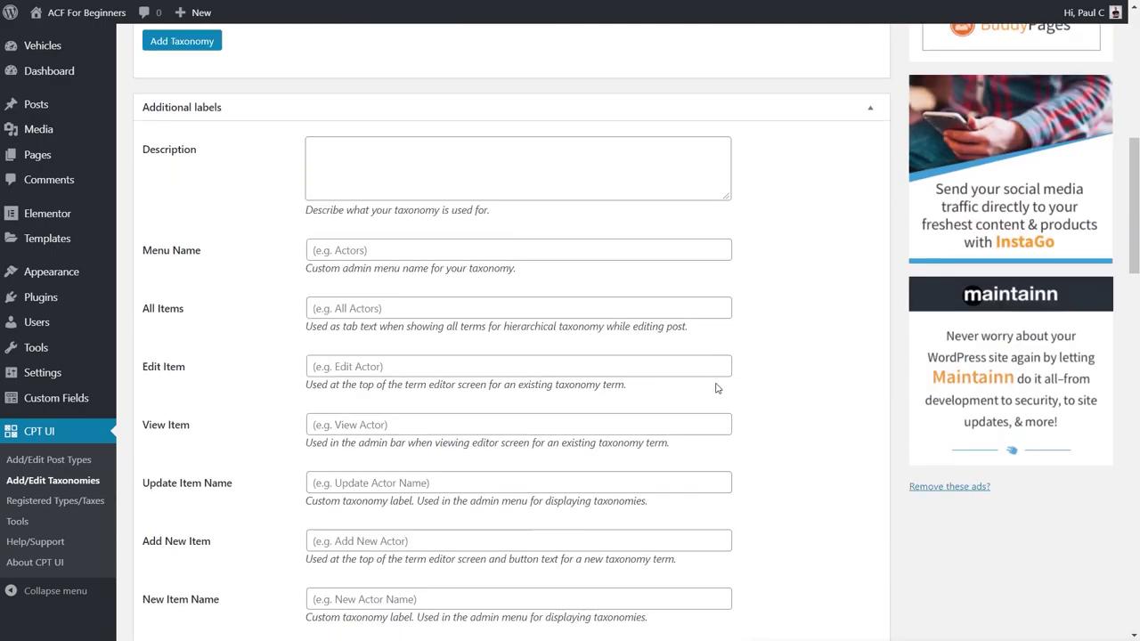
scroll(269, 222, "down", 2)
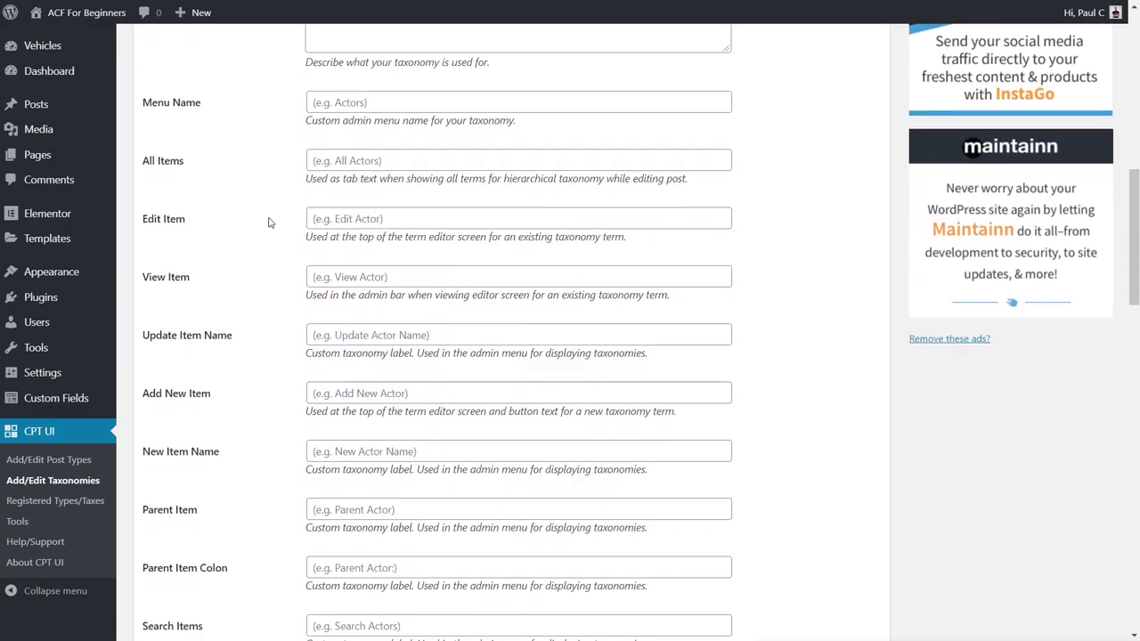
scroll(268, 223, "down", 6)
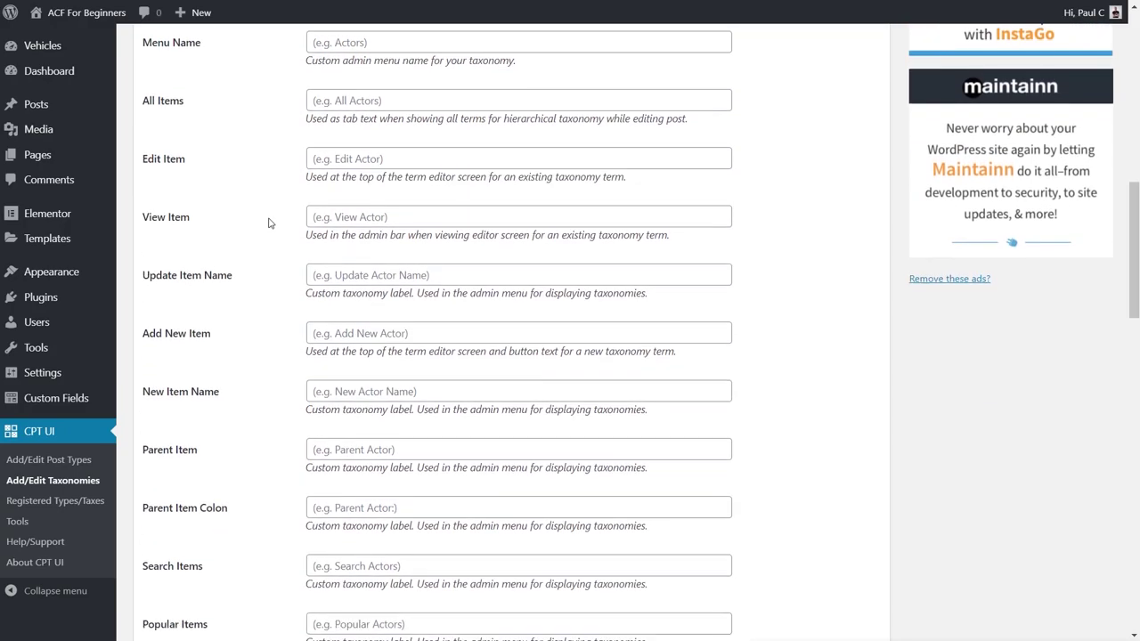
scroll(269, 222, "down", 2)
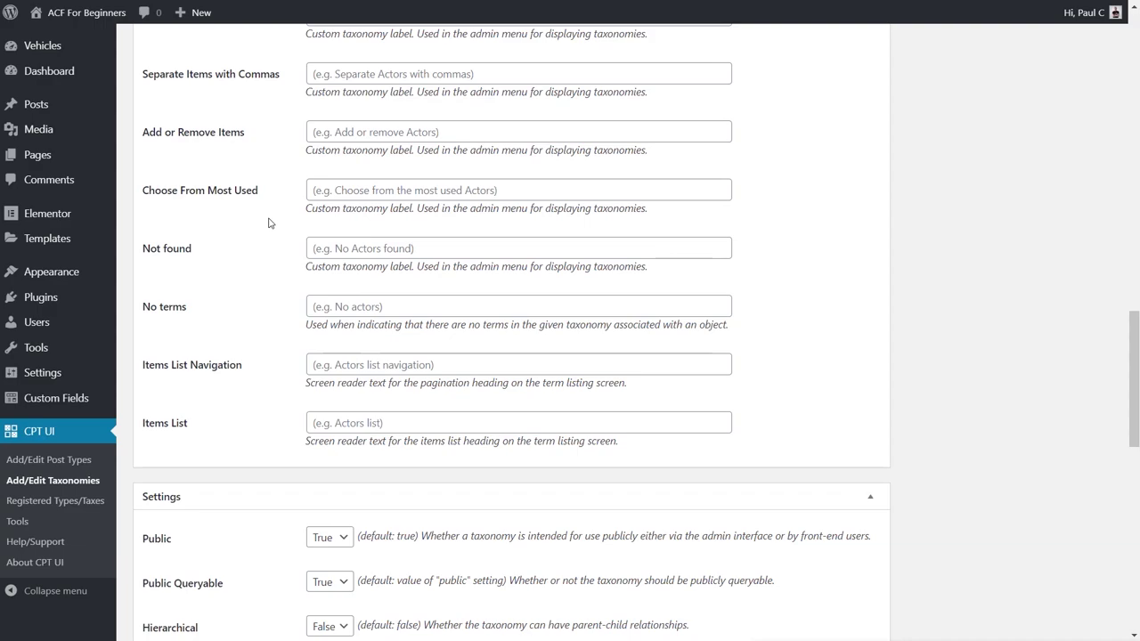
scroll(541, 344, "down", 3)
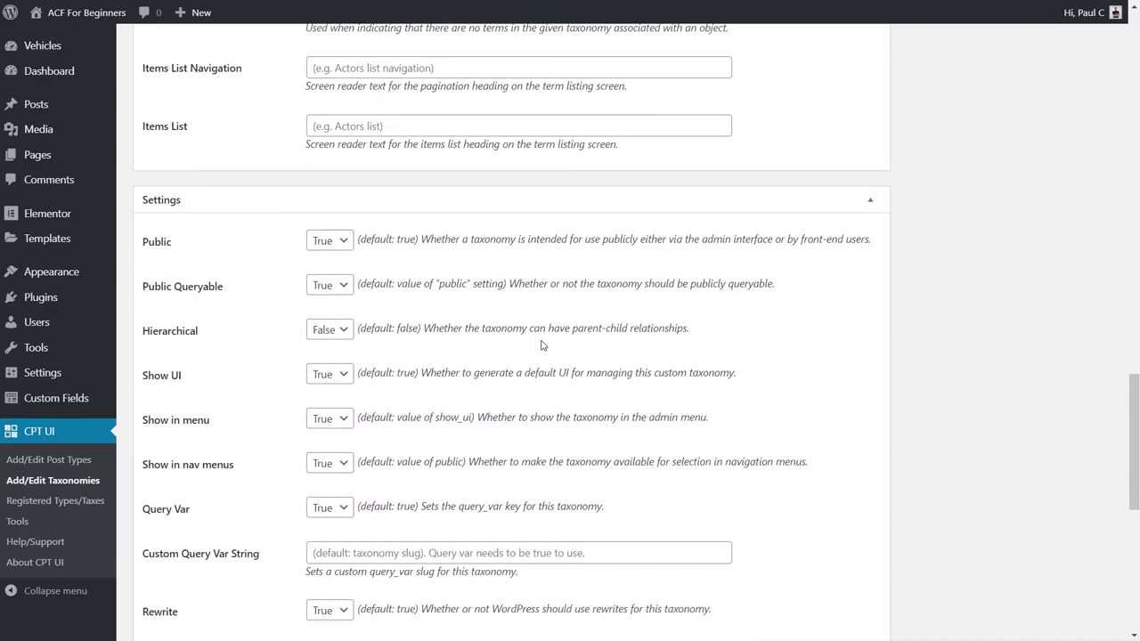
scroll(541, 345, "down", 2)
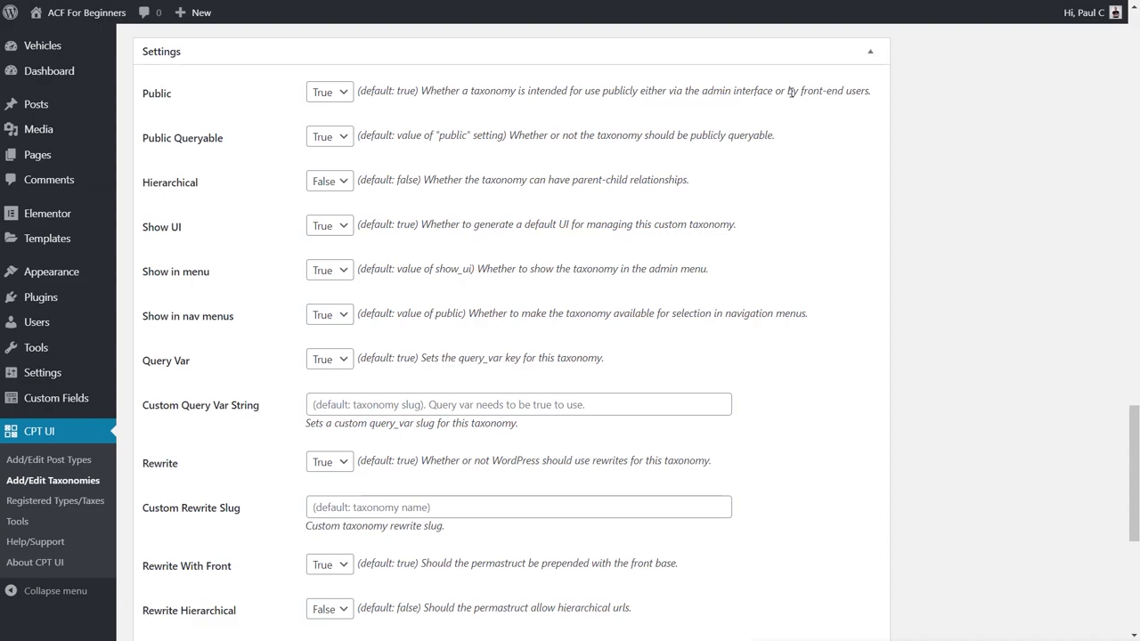
left_click(192, 189)
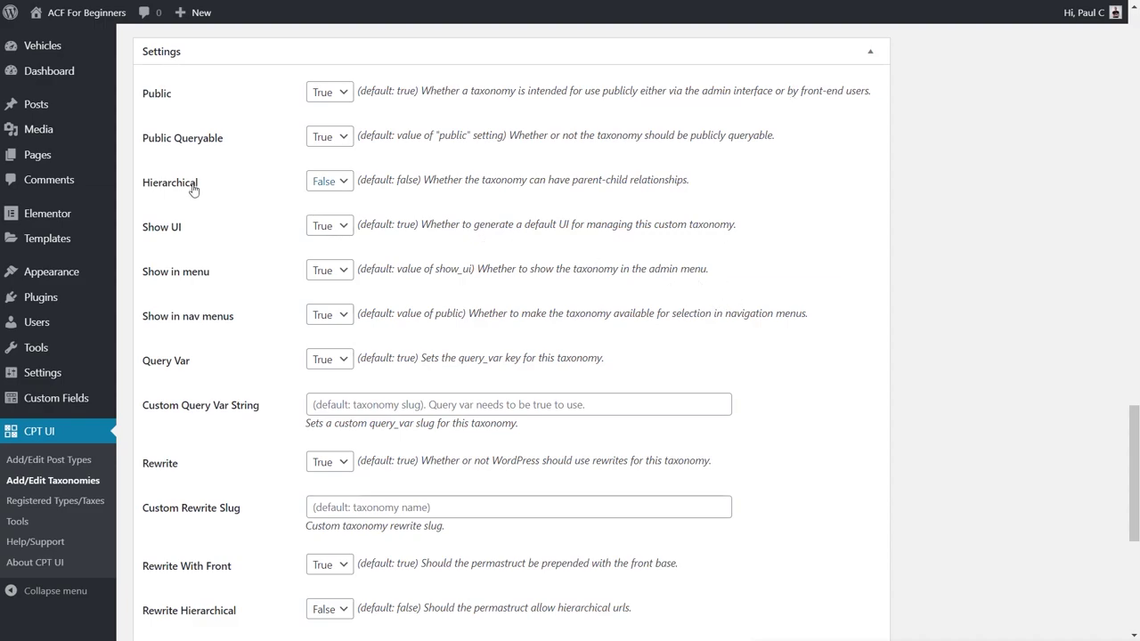
left_click(344, 184)
left_click(333, 212)
Set the taxonomy's Rewrite Hierarchical and Show Admin Column options to True.
scroll(828, 334, "down", 1)
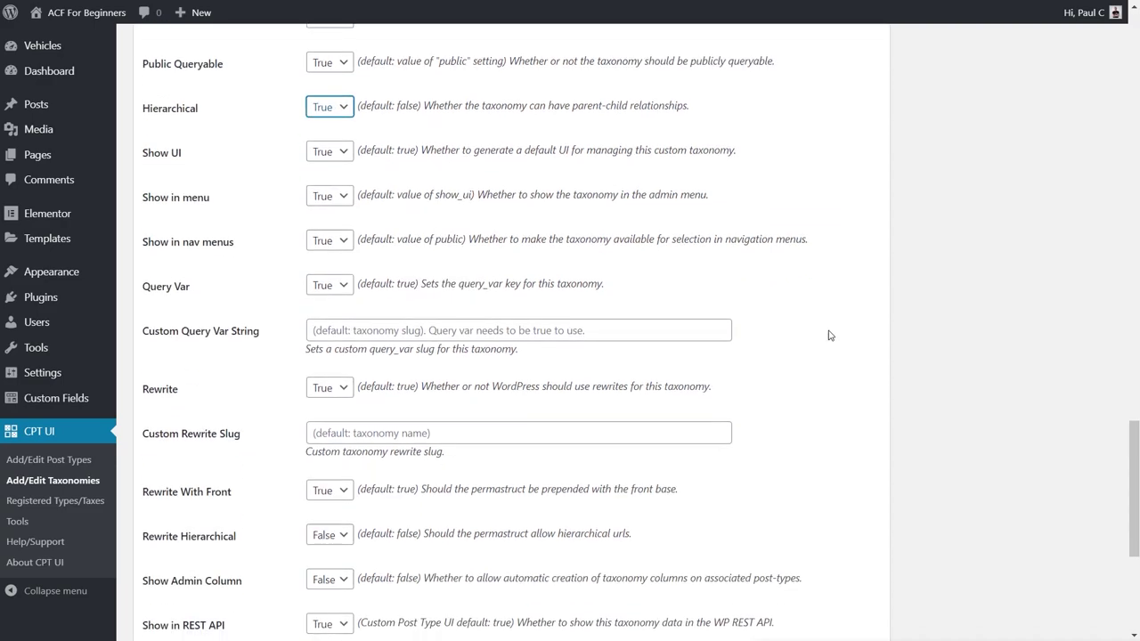
scroll(828, 334, "down", 1)
scroll(828, 335, "down", 1)
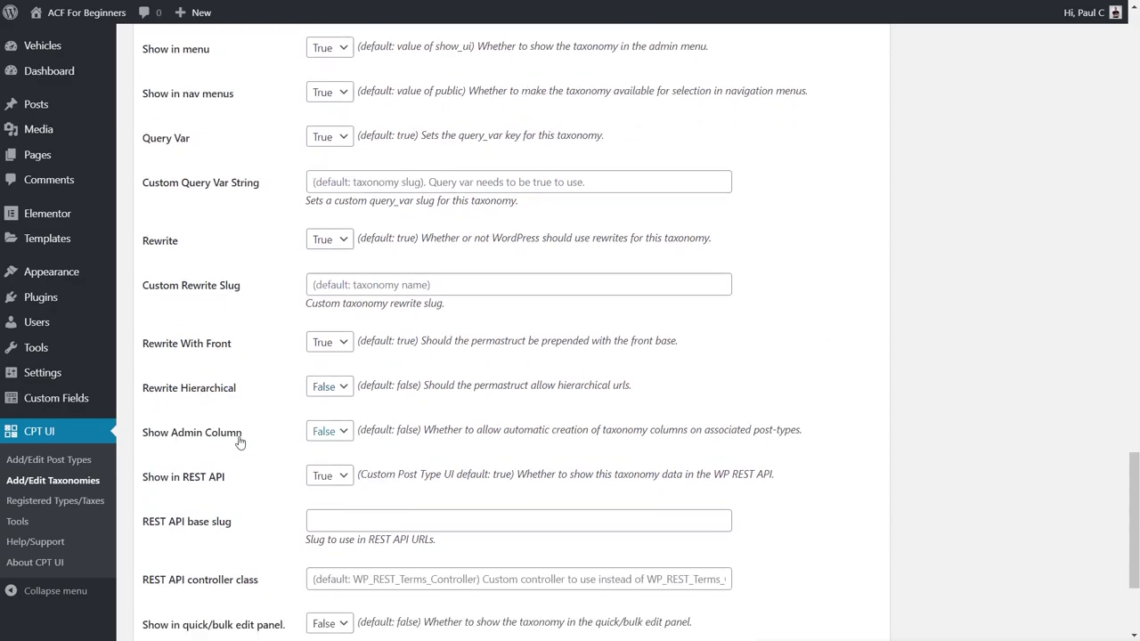
left_click(335, 392)
left_click(327, 421)
left_click(339, 432)
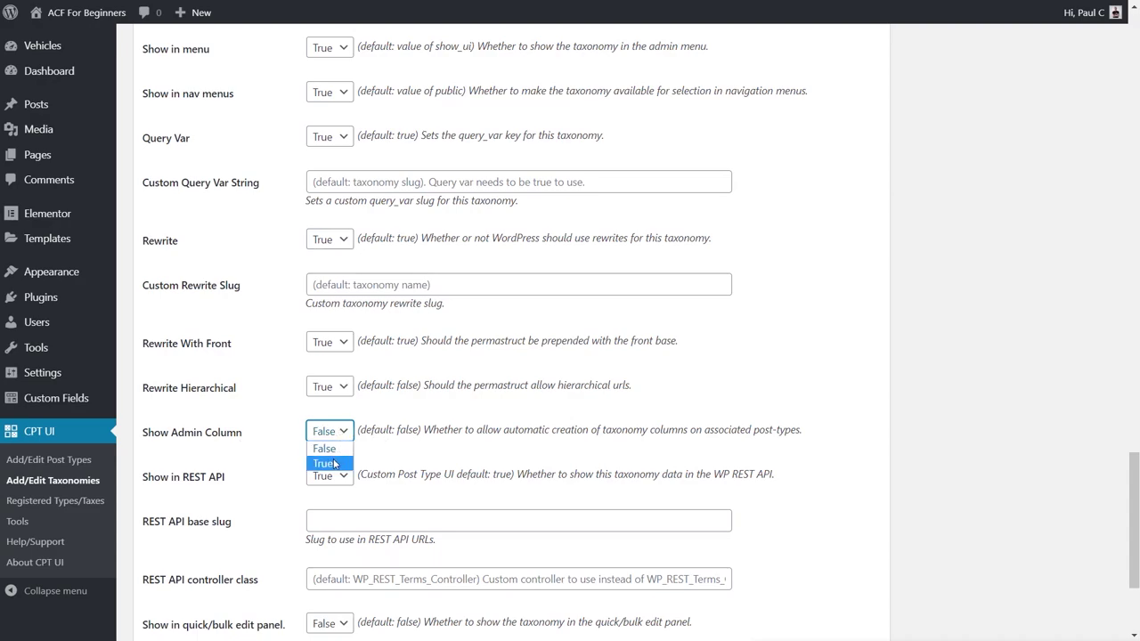
left_click(334, 463)
Set the taxonomy to show in the quick/bulk edit panel and add the finished taxonomy.
scroll(717, 485, "down", 1)
scroll(718, 486, "down", 4)
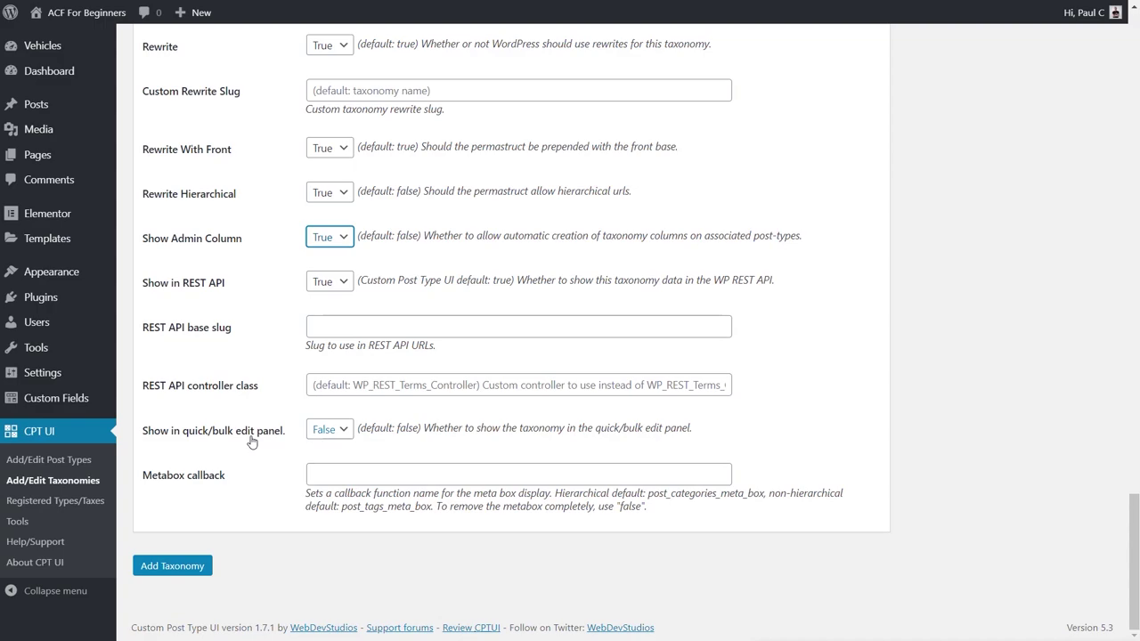
left_click(338, 429)
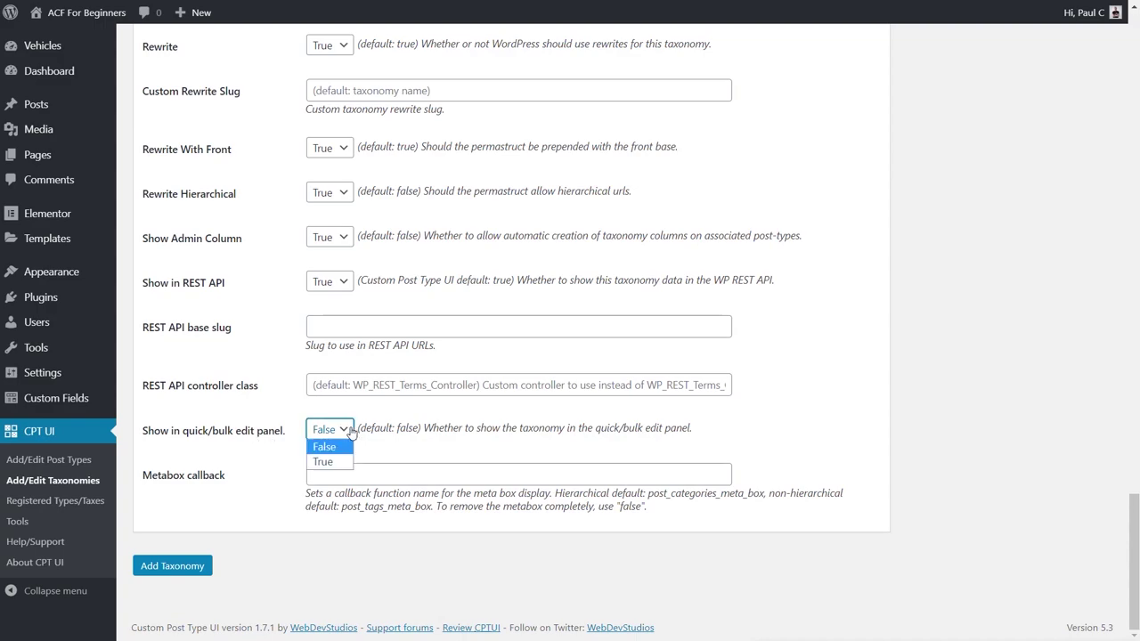
left_click(332, 462)
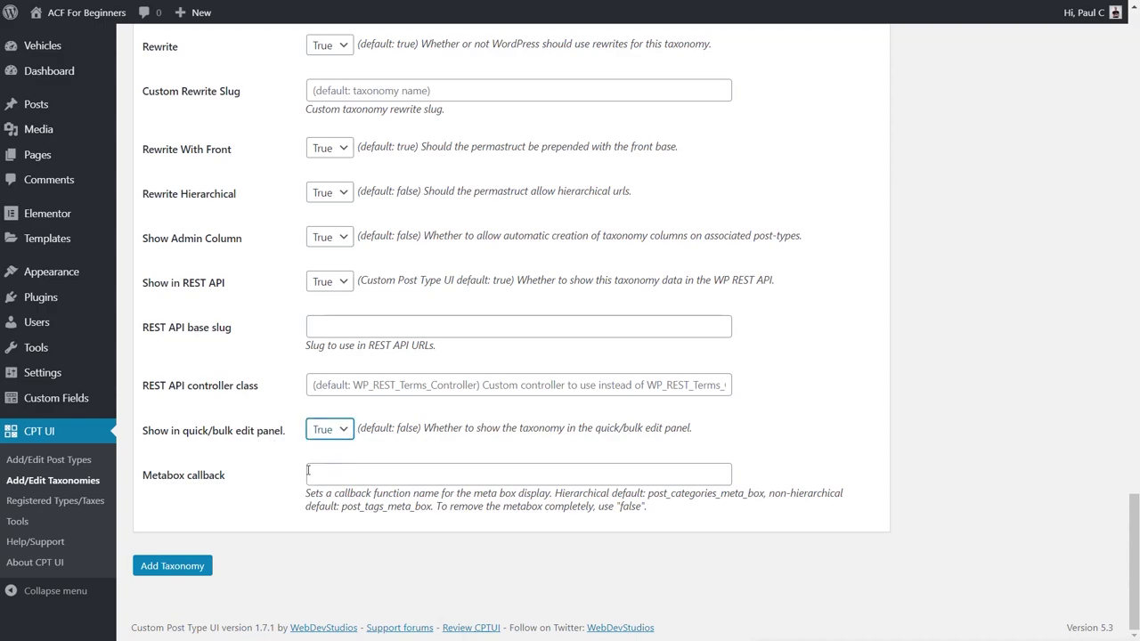
left_click(172, 566)
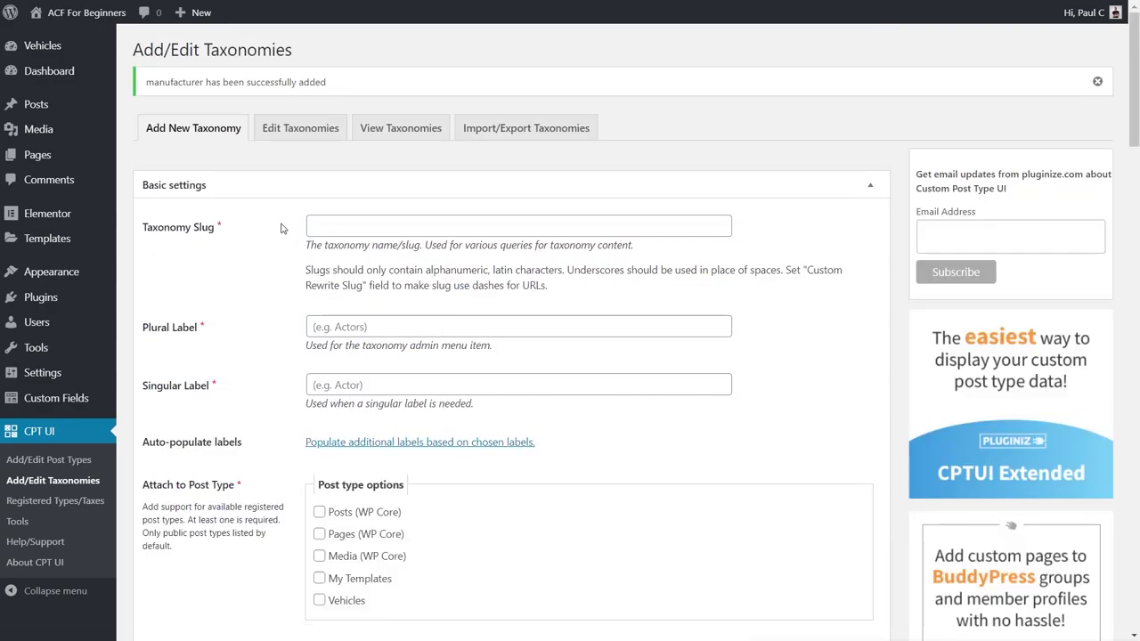
Check the Manufacturers entry under Vehicles and compare it with the categories and tags under Posts.
mouse_move(60, 49)
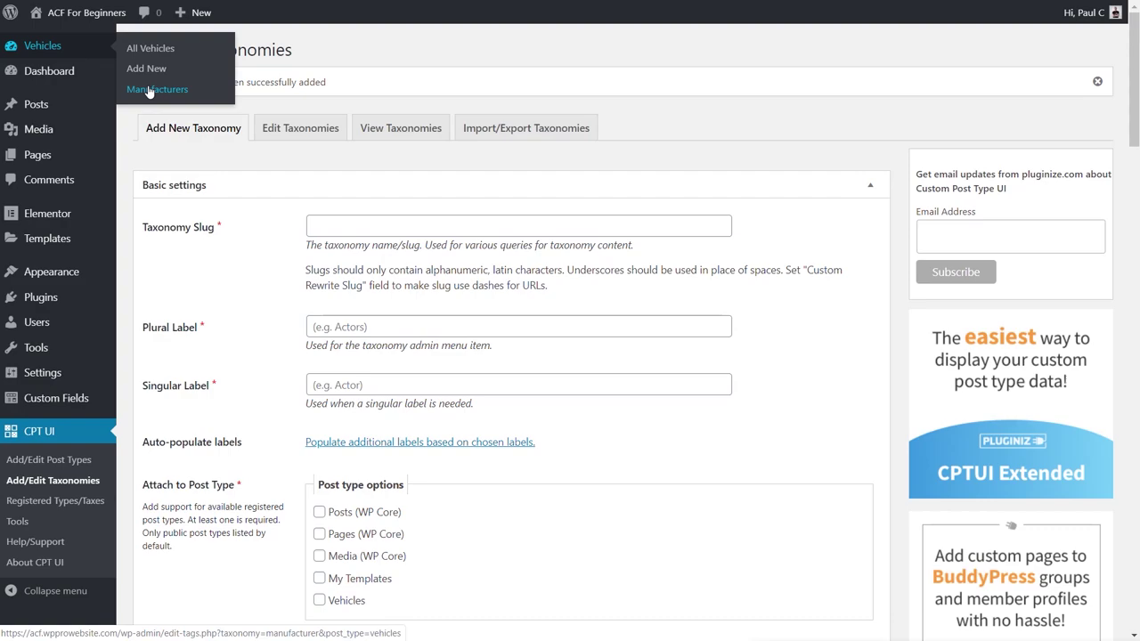
mouse_move(54, 107)
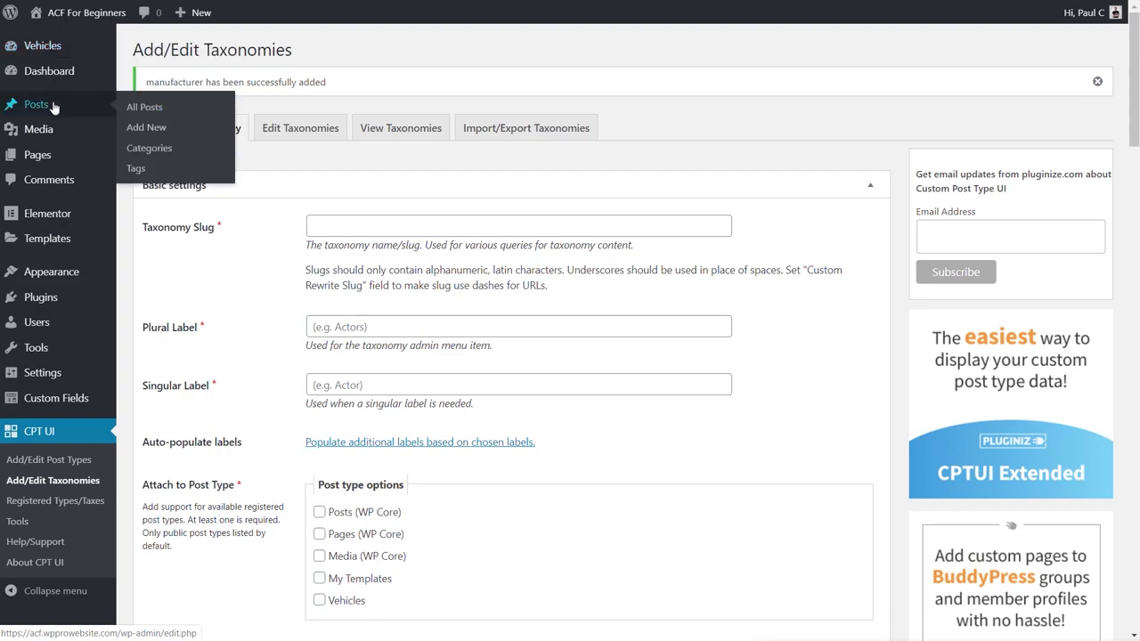
mouse_move(56, 138)
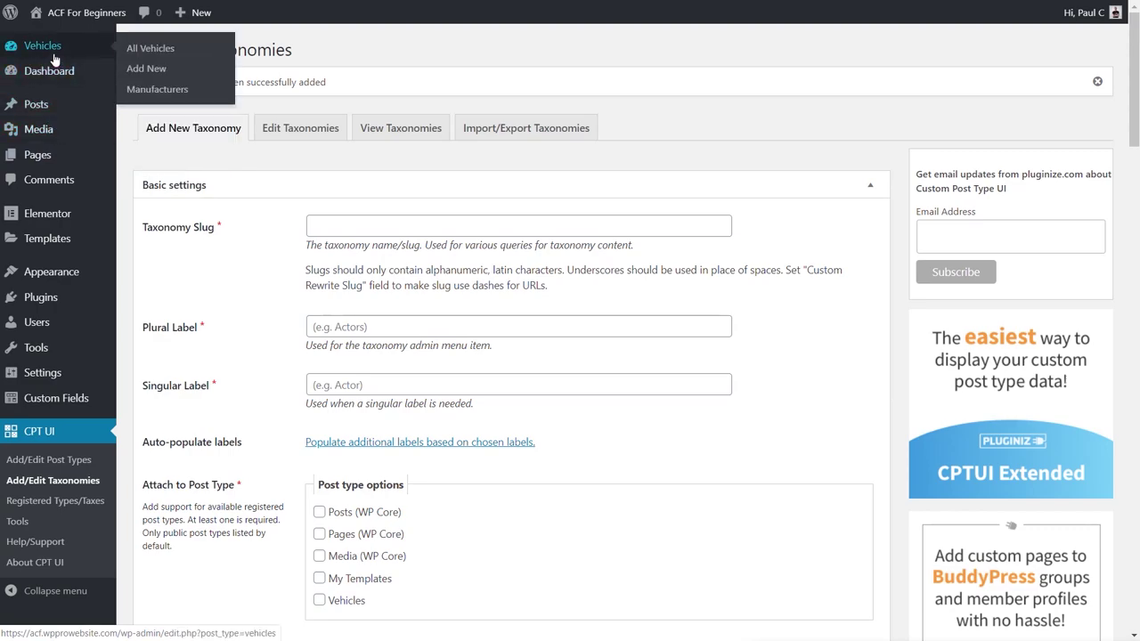
Open the list of all vehicles and check the Manufacturers options in the quick edit of Focus ST.
left_click(151, 49)
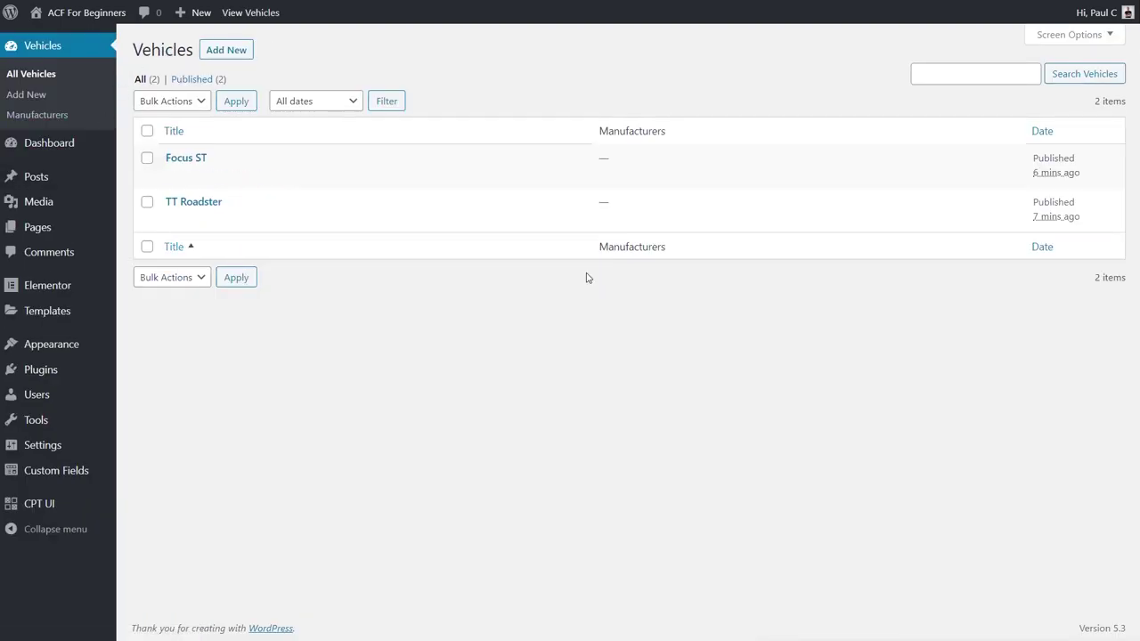
mouse_move(222, 175)
mouse_move(211, 202)
mouse_move(158, 180)
left_click(211, 176)
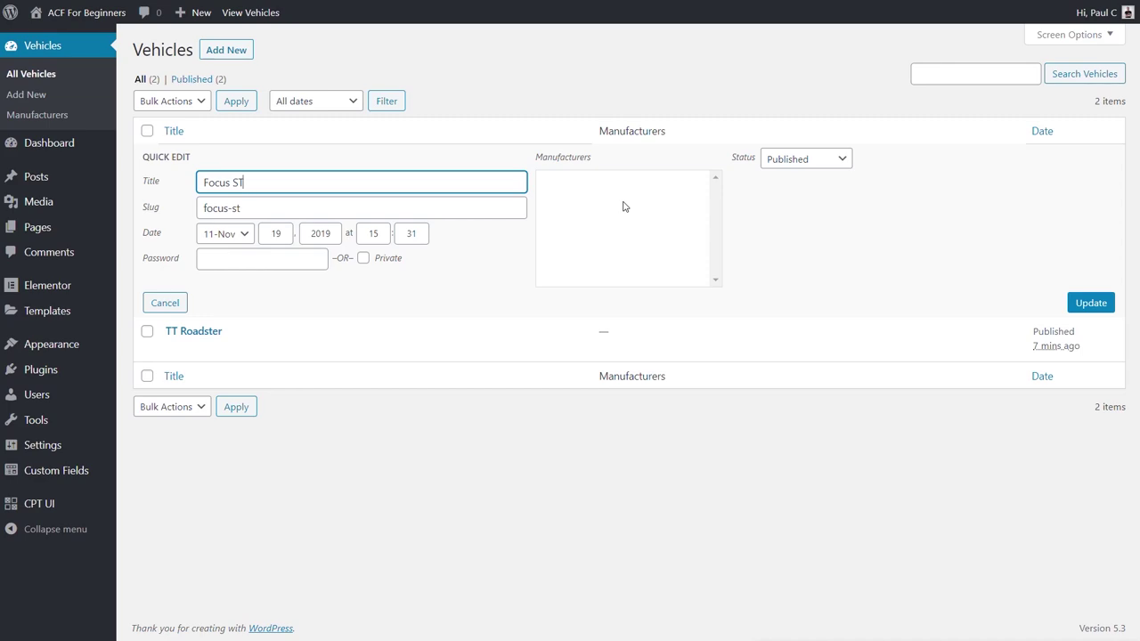
left_click(552, 490)
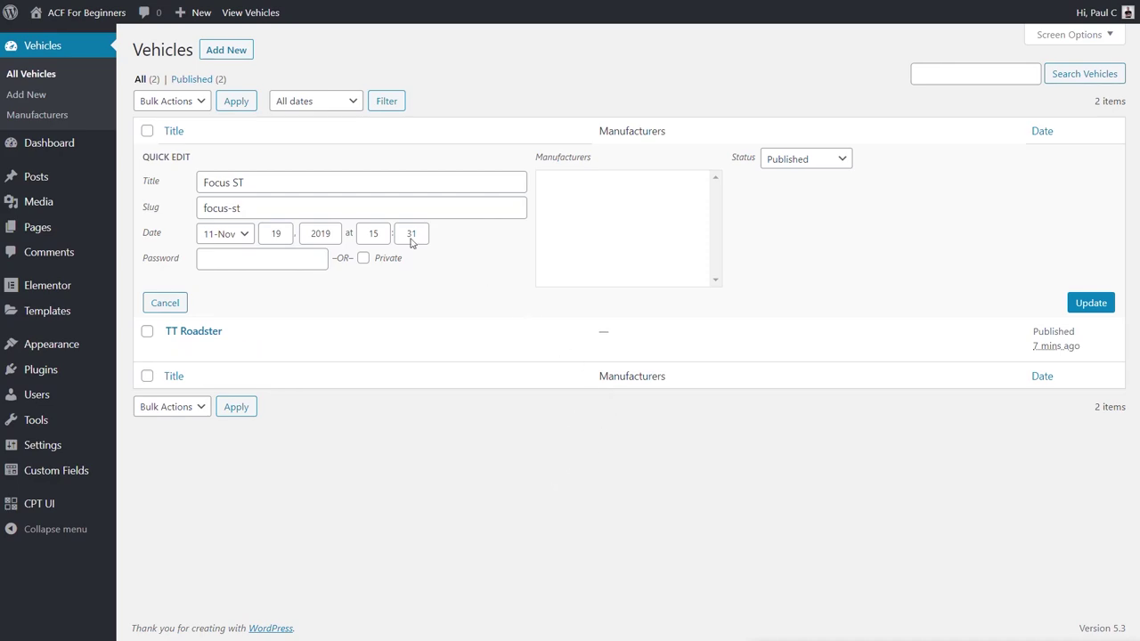
Add the manufacturers Ford, Audi and BMW to the Manufacturers taxonomy.
left_click(37, 117)
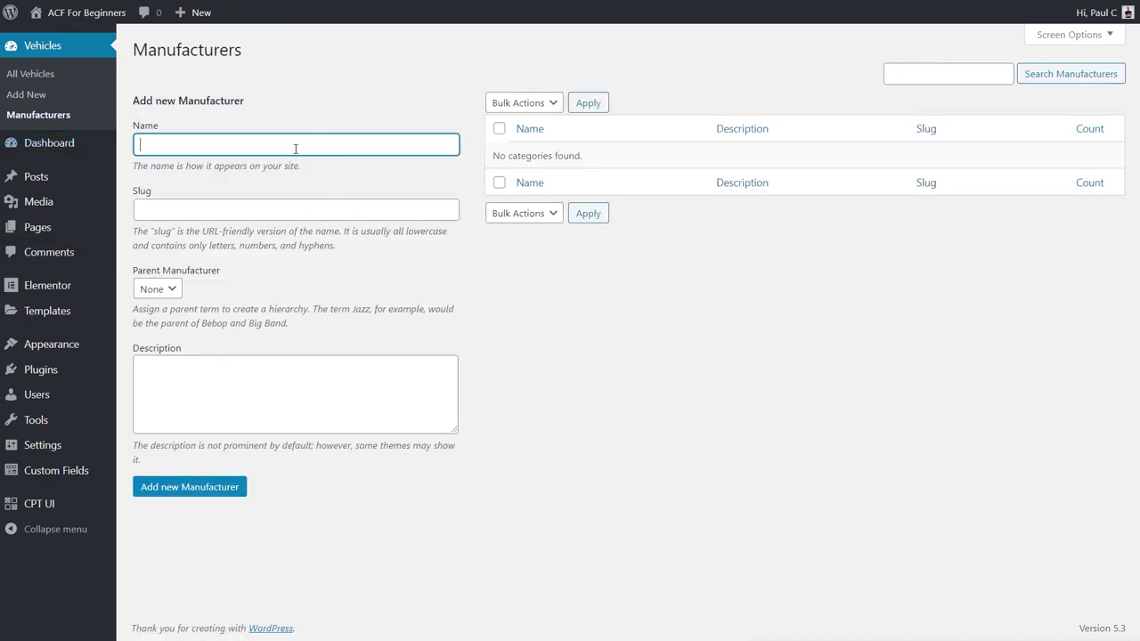
type("Forfo")
left_click(204, 488)
left_click(187, 149)
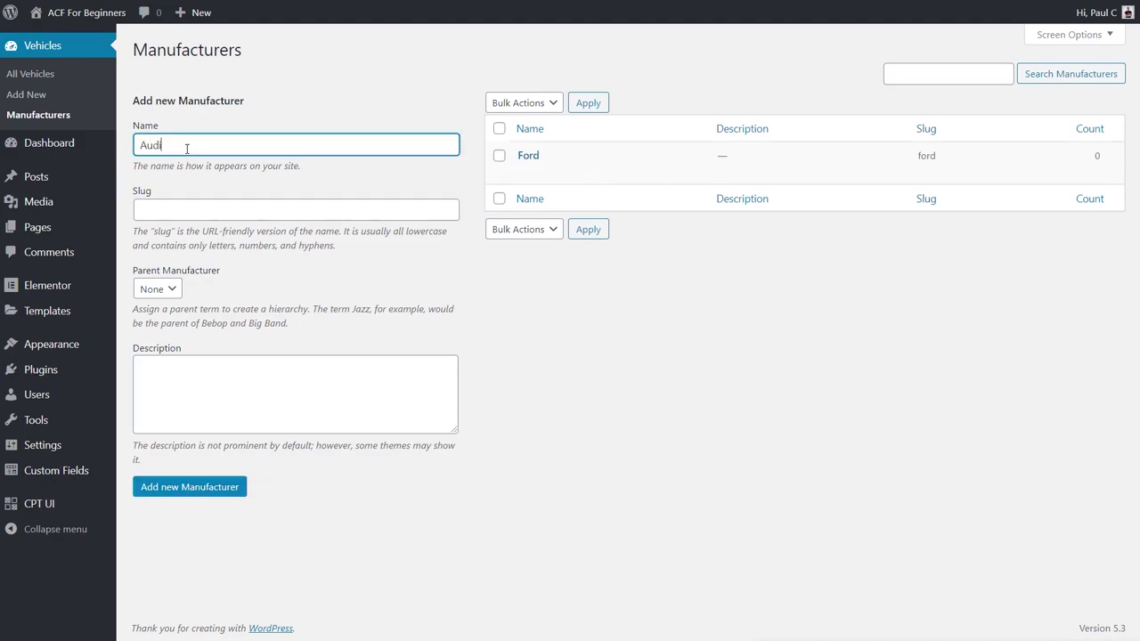
key("Return")
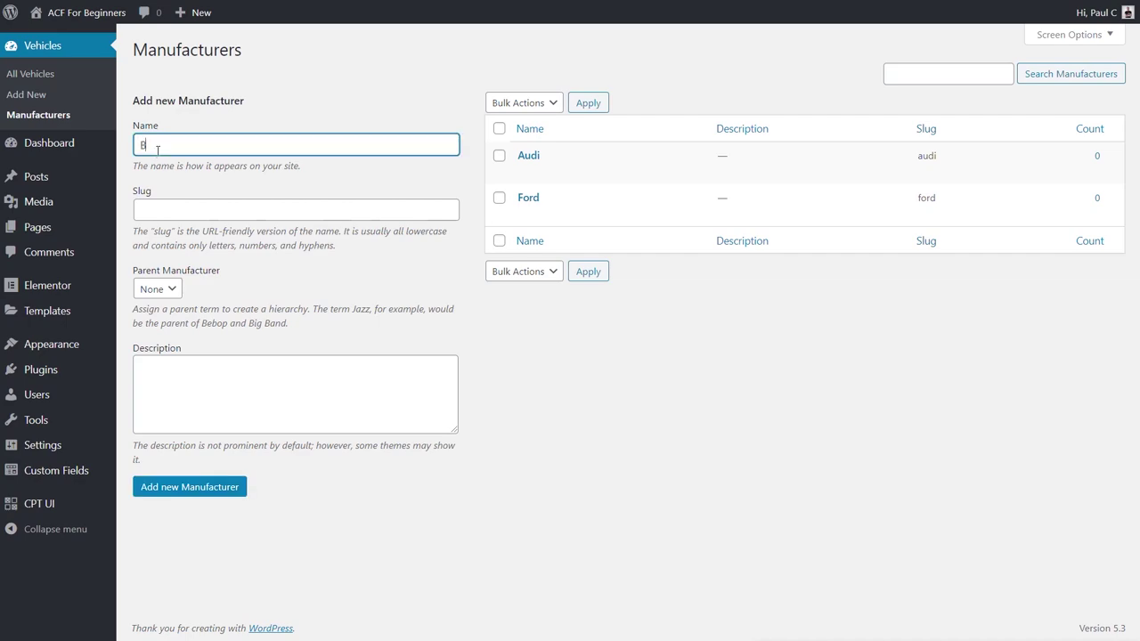
key("Return")
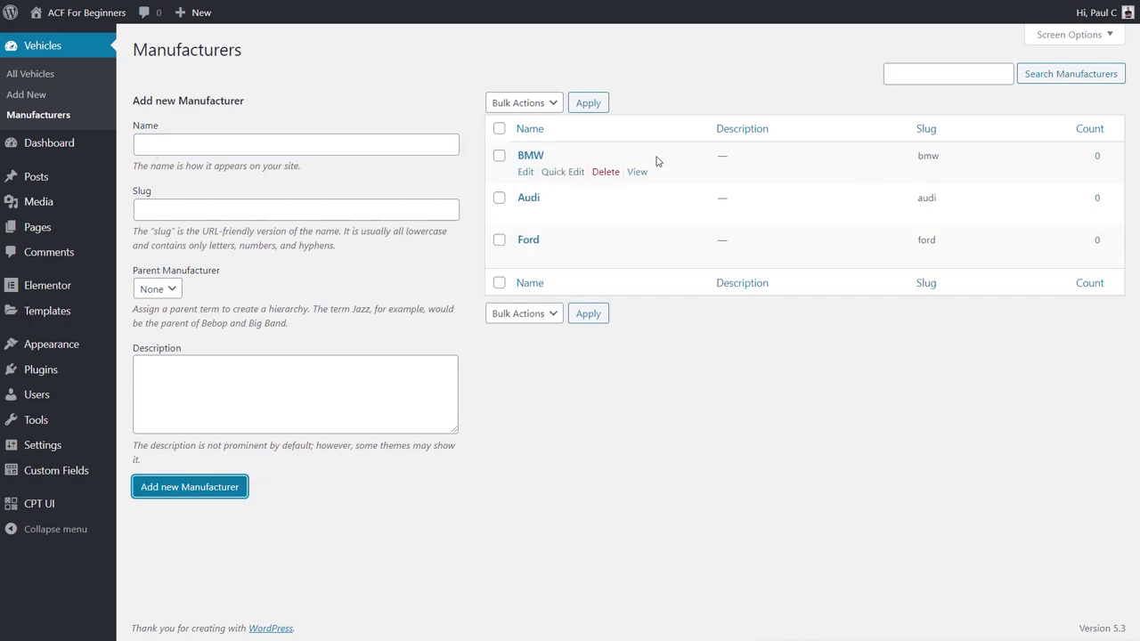
Open both vehicles for bulk editing and check the manufacturers offered there.
left_click(46, 81)
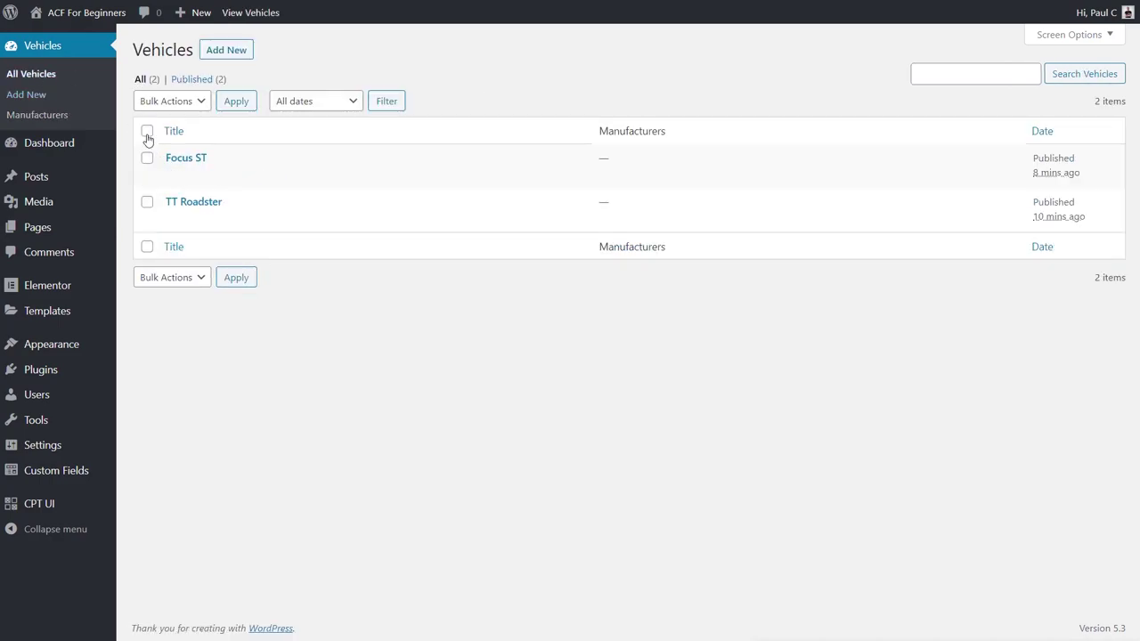
left_click(147, 132)
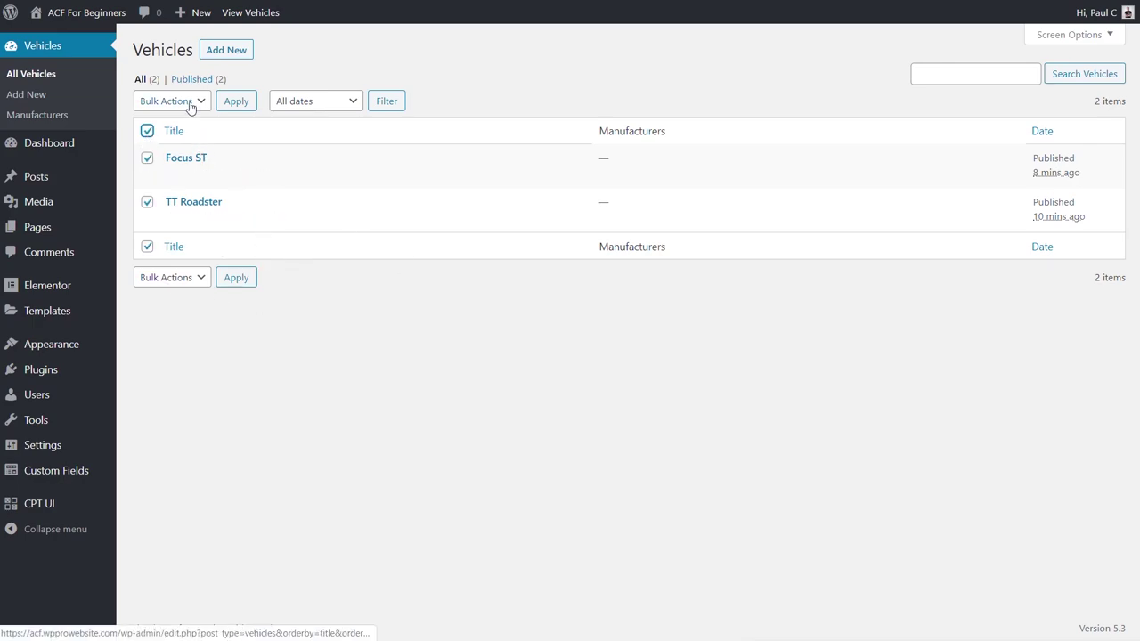
left_click(190, 103)
left_click(183, 131)
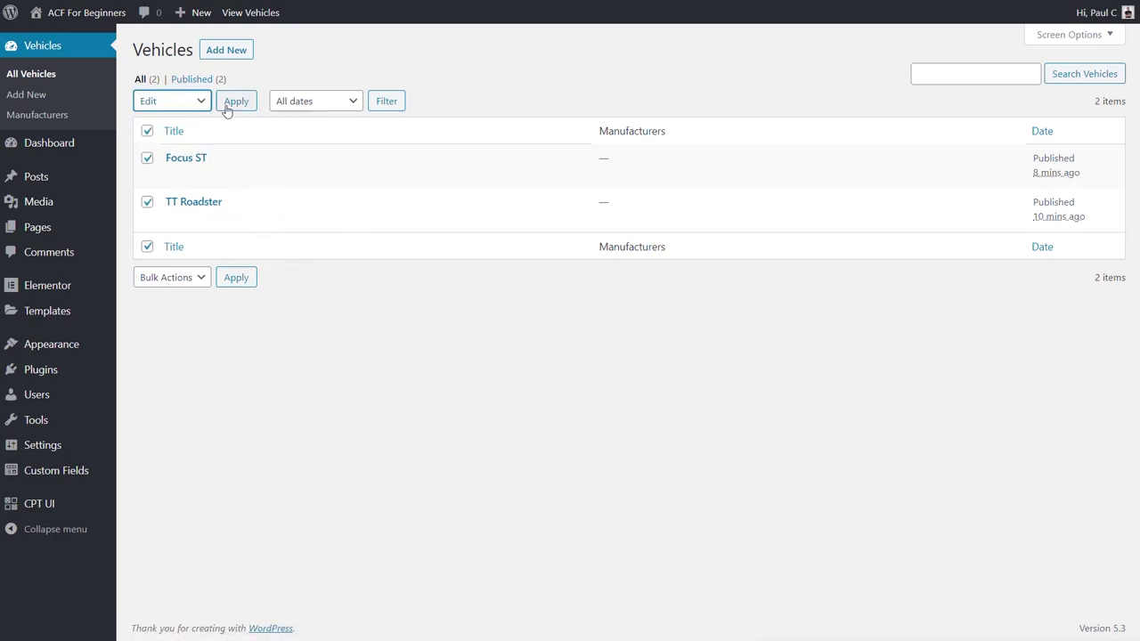
left_click(234, 103)
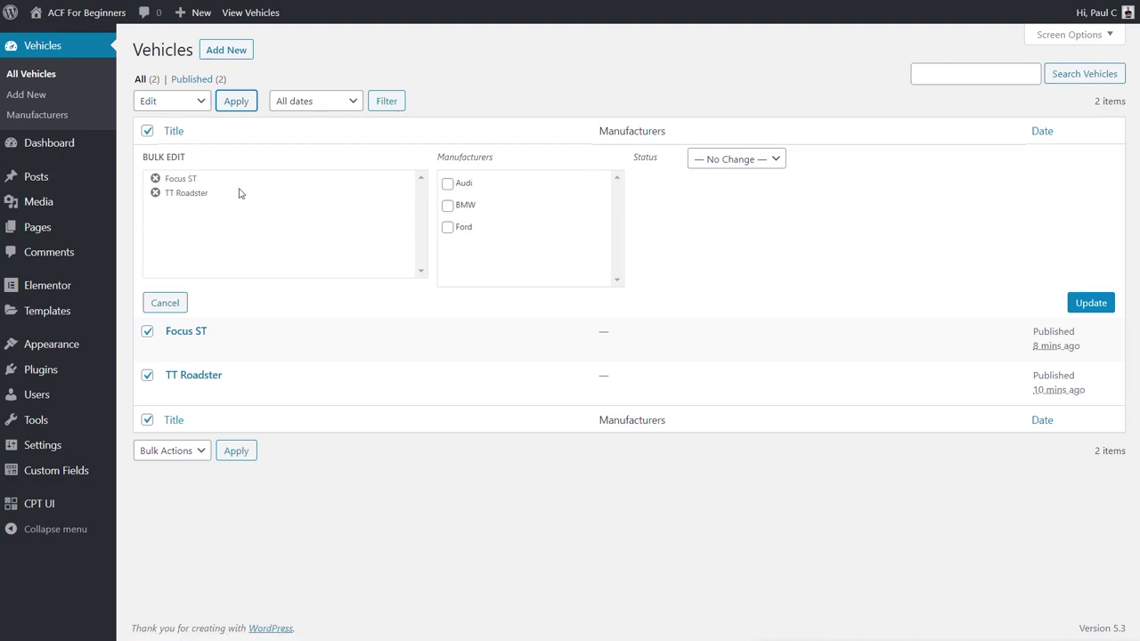
left_click(190, 187)
Assign the manufacturer Ford to Focus ST and Audi to TT Roadster, updating each vehicle.
left_click(184, 331)
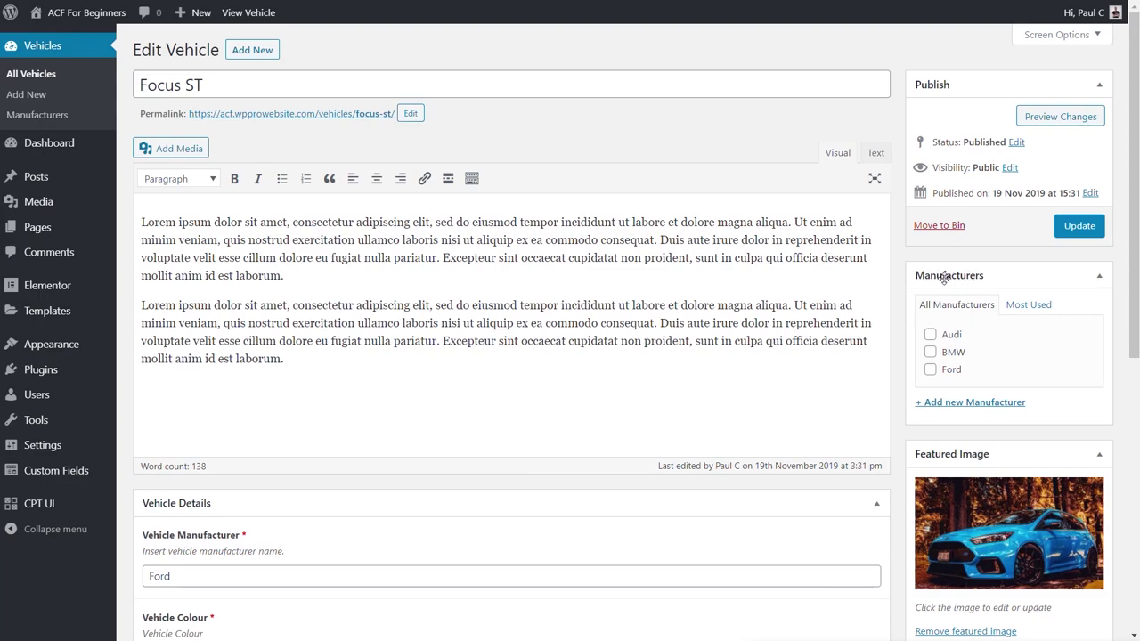
scroll(582, 451, "down", 2)
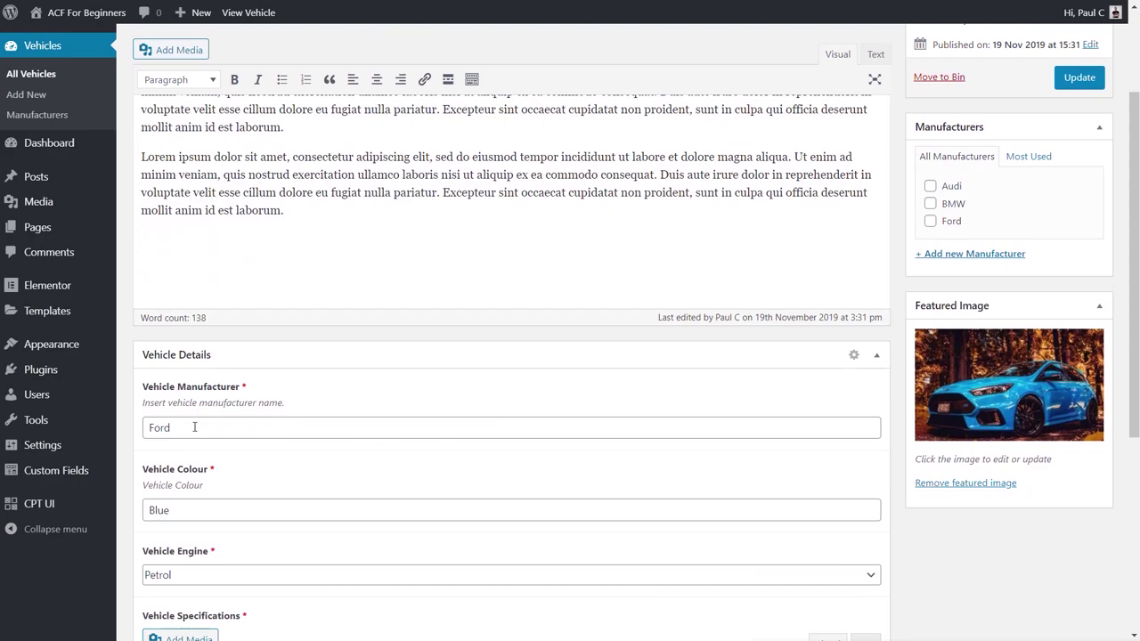
scroll(498, 422, "up", 2)
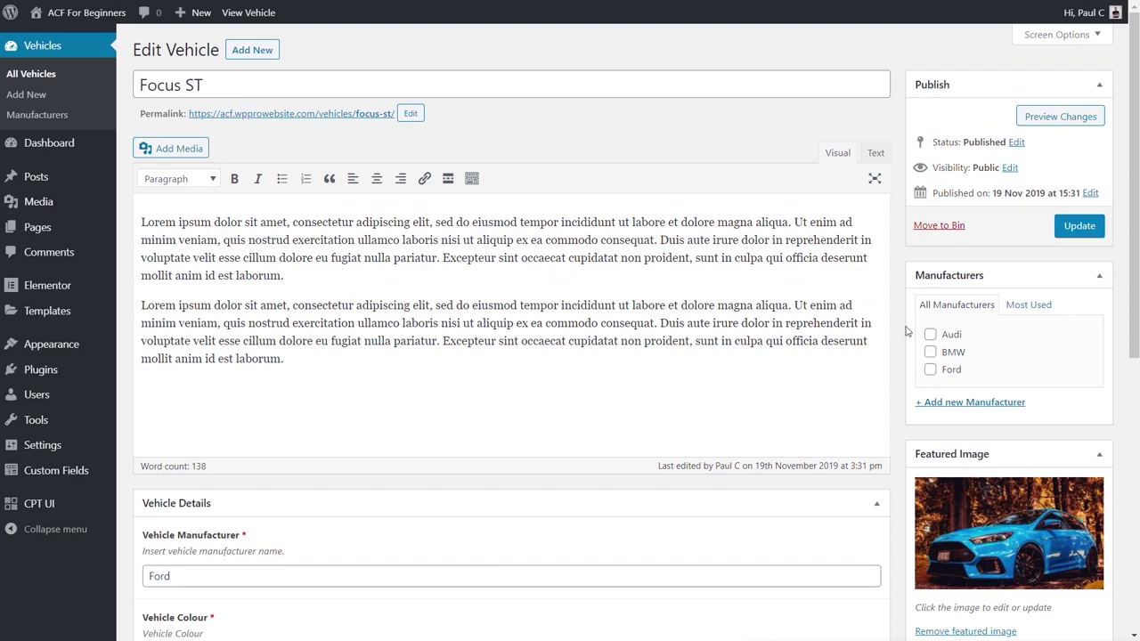
left_click(929, 368)
left_click(1077, 225)
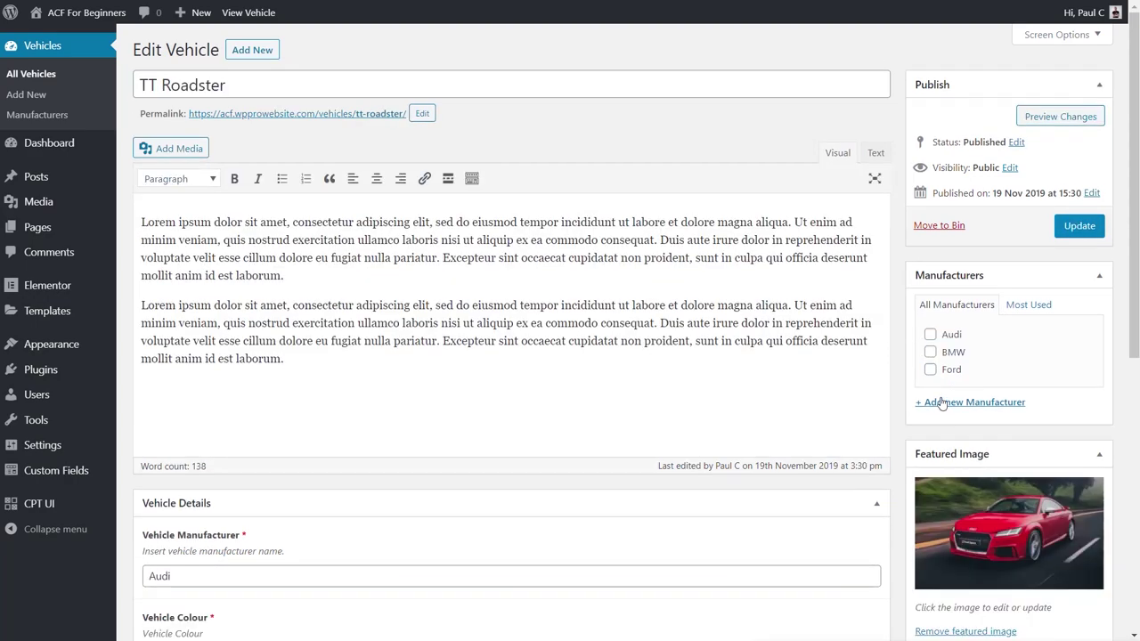
left_click(929, 335)
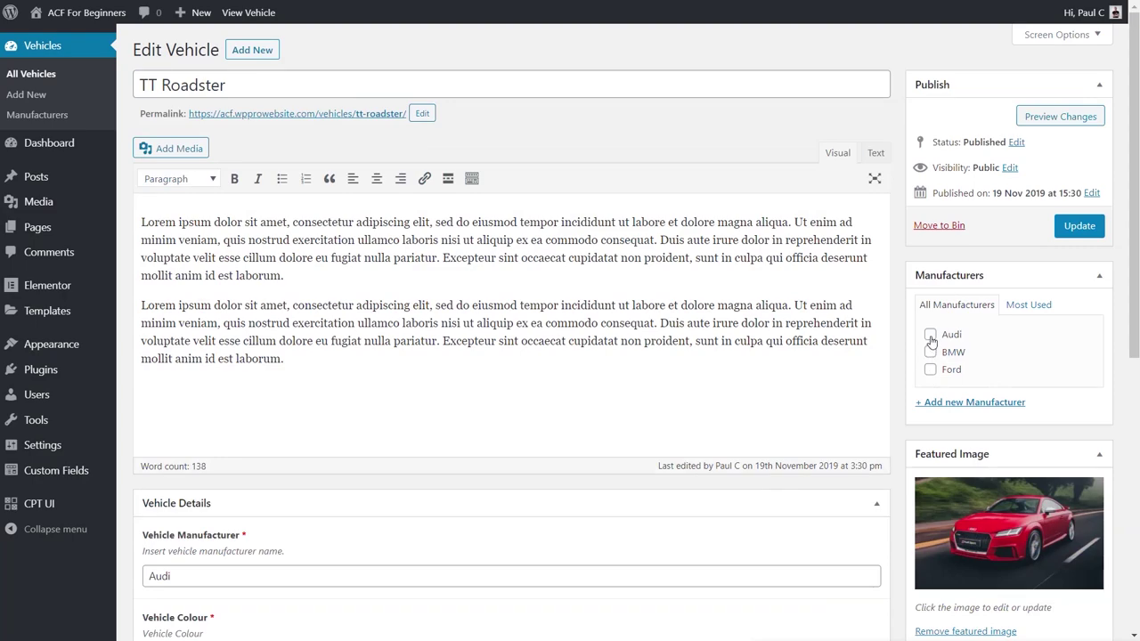
left_click(1078, 225)
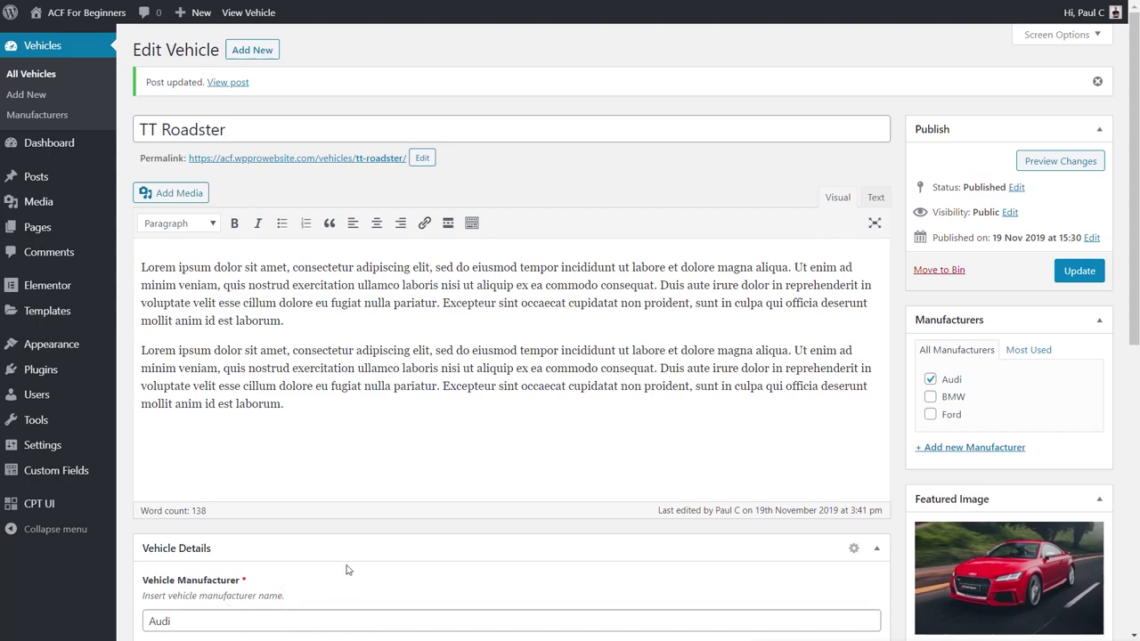
Delete the Vehicle Manufacturer field from the Vehicle Details field group and update the group.
mouse_move(85, 471)
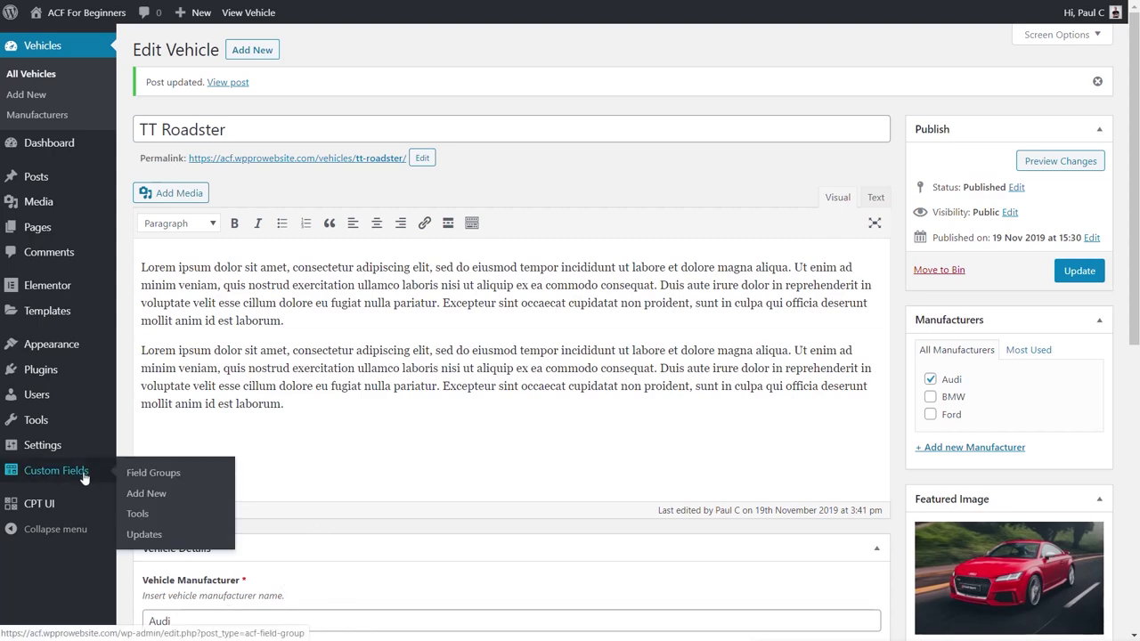
left_click(146, 474)
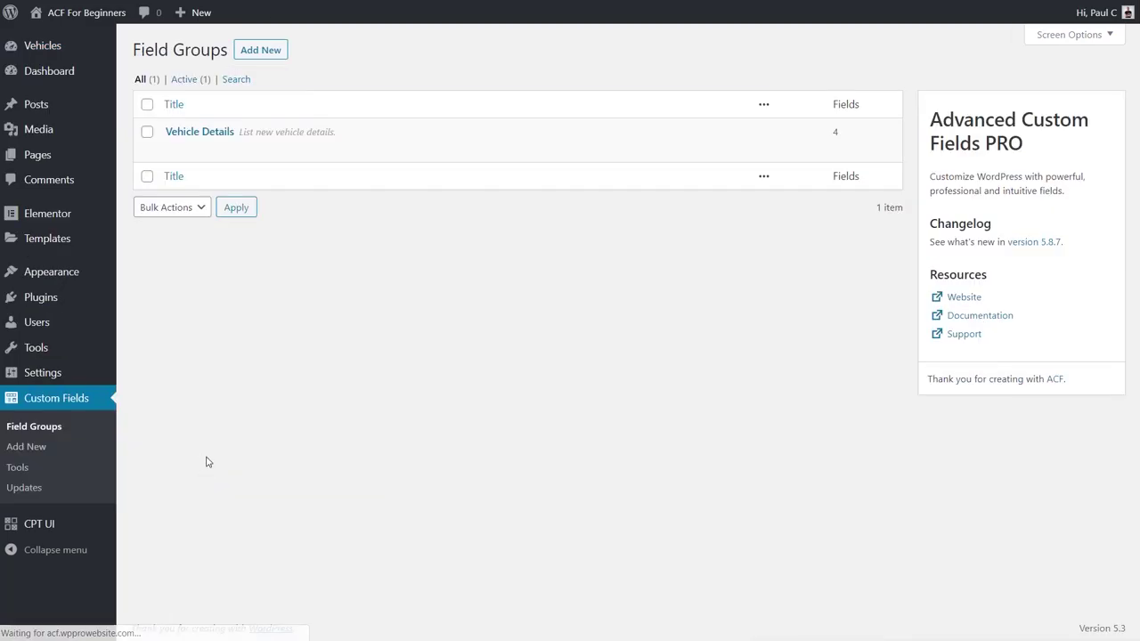
left_click(198, 131)
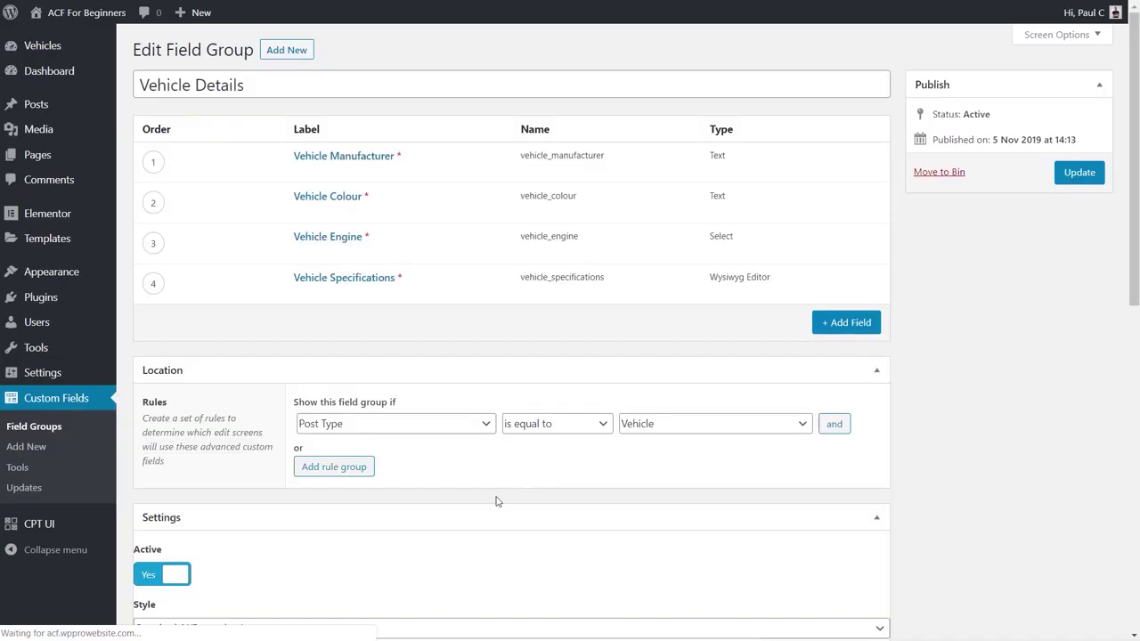
scroll(488, 492, "down", 7)
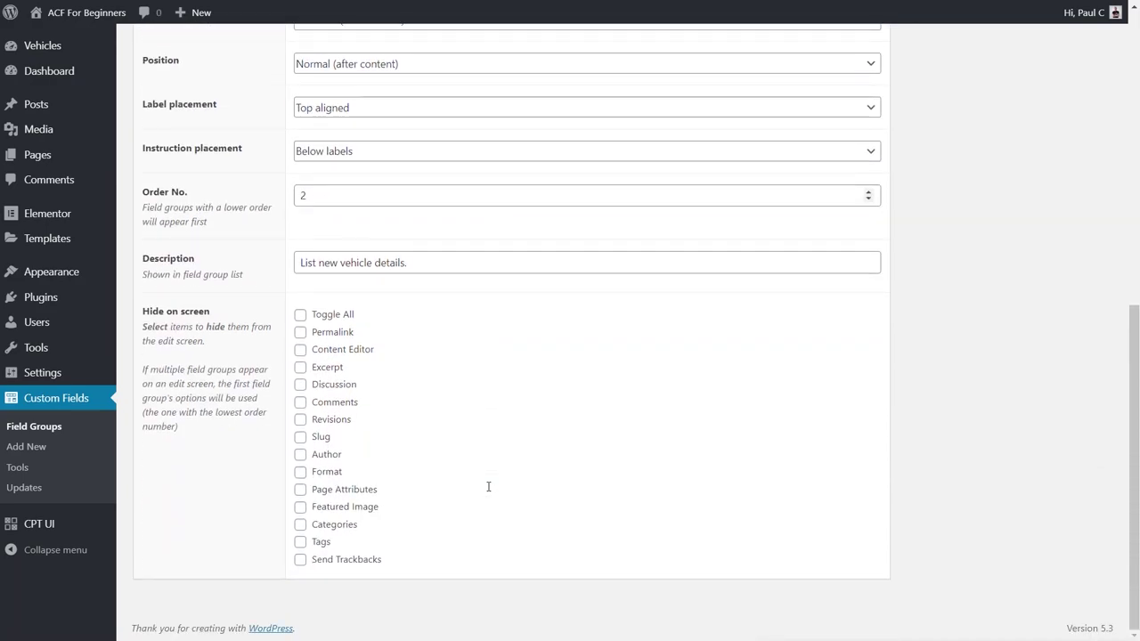
scroll(488, 486, "up", 3)
scroll(487, 486, "up", 4)
mouse_move(440, 234)
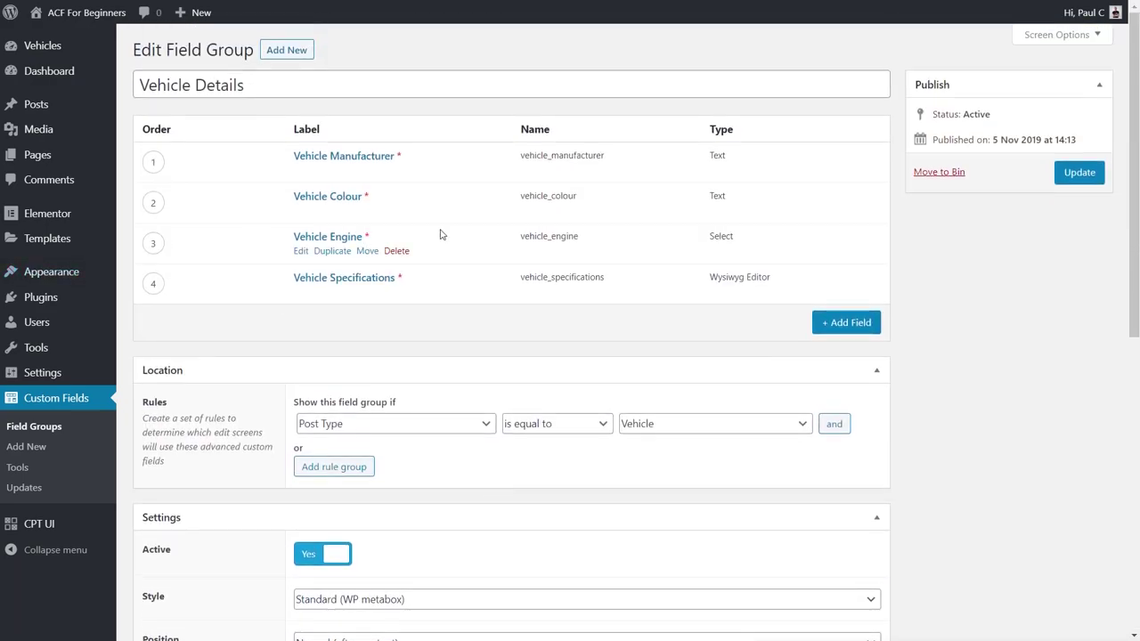
mouse_move(330, 158)
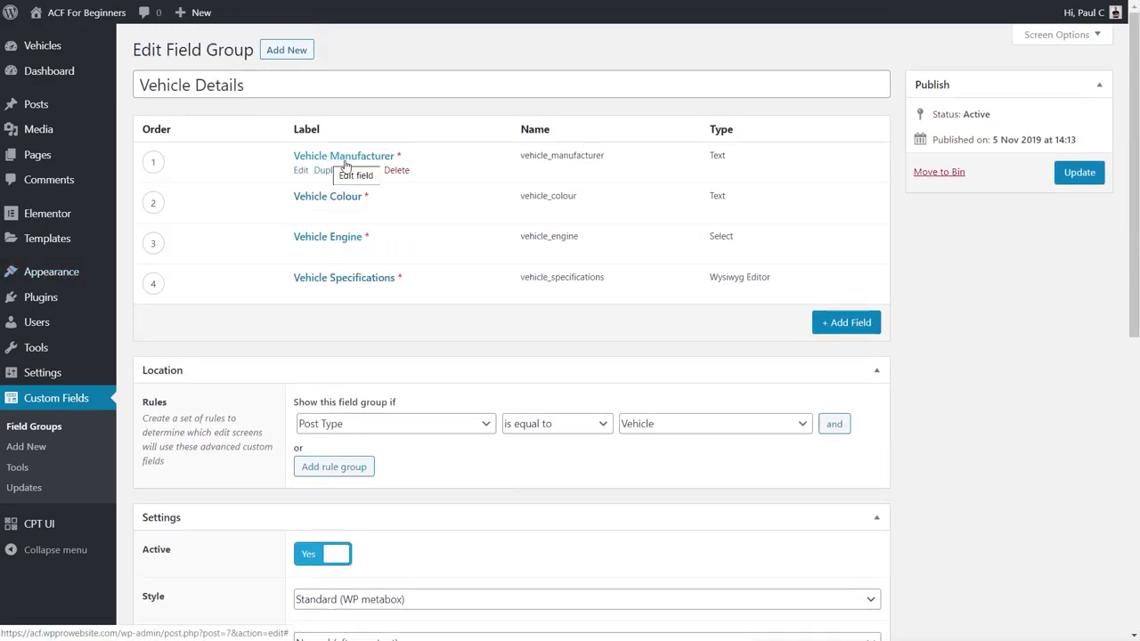
left_click(398, 172)
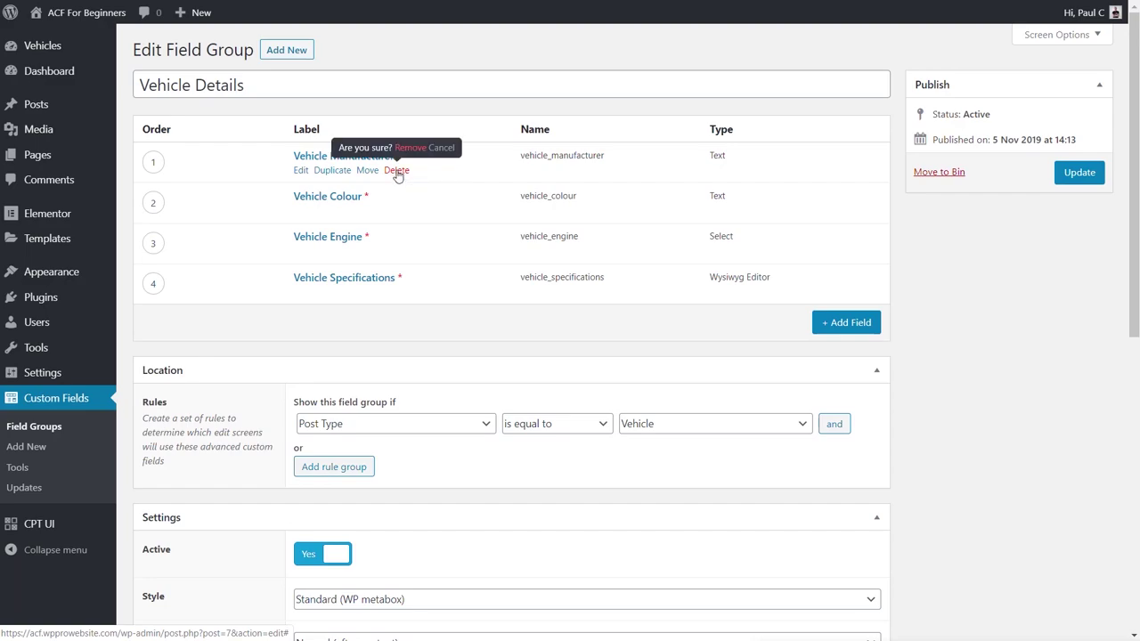
left_click(410, 149)
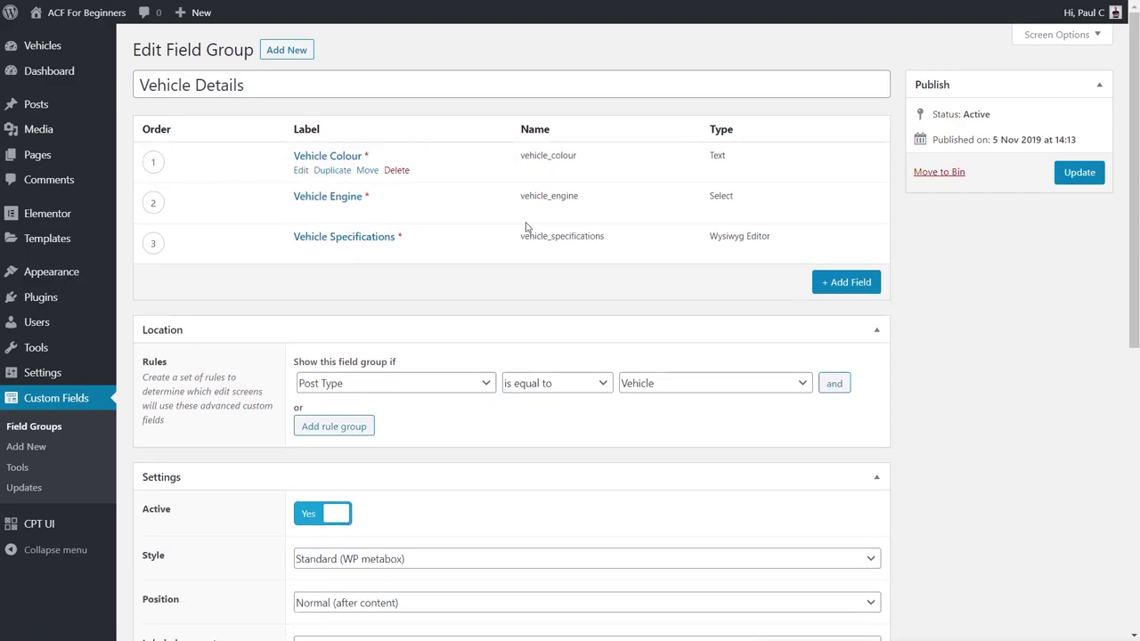
left_click(1066, 177)
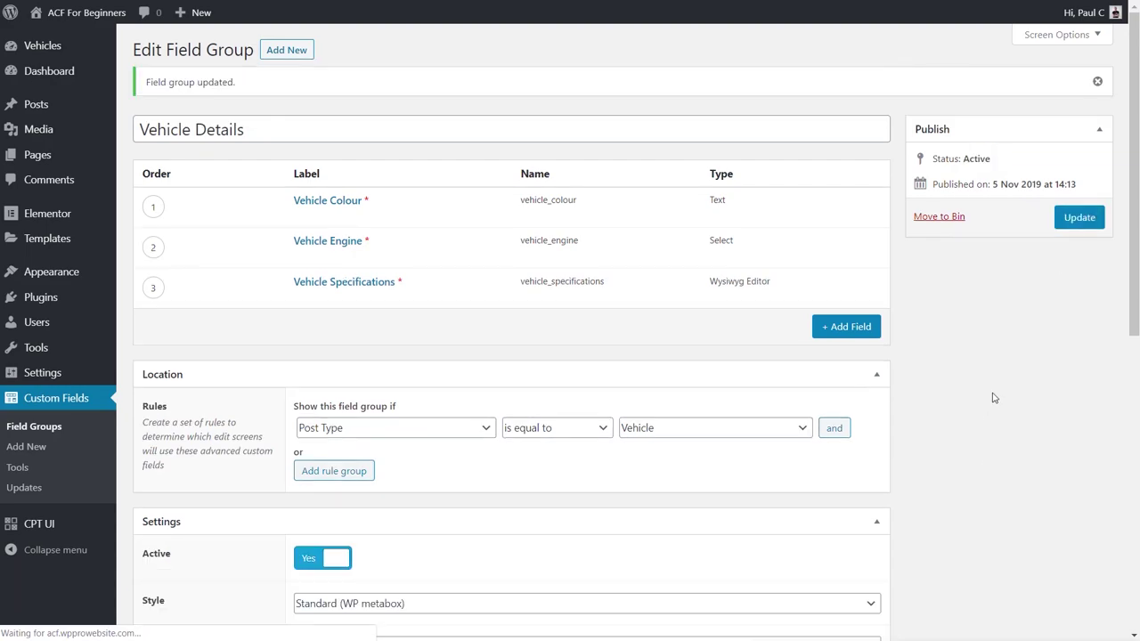
Open TT Roadster for editing and check its Vehicle Details fields and assigned manufacturer.
mouse_move(32, 49)
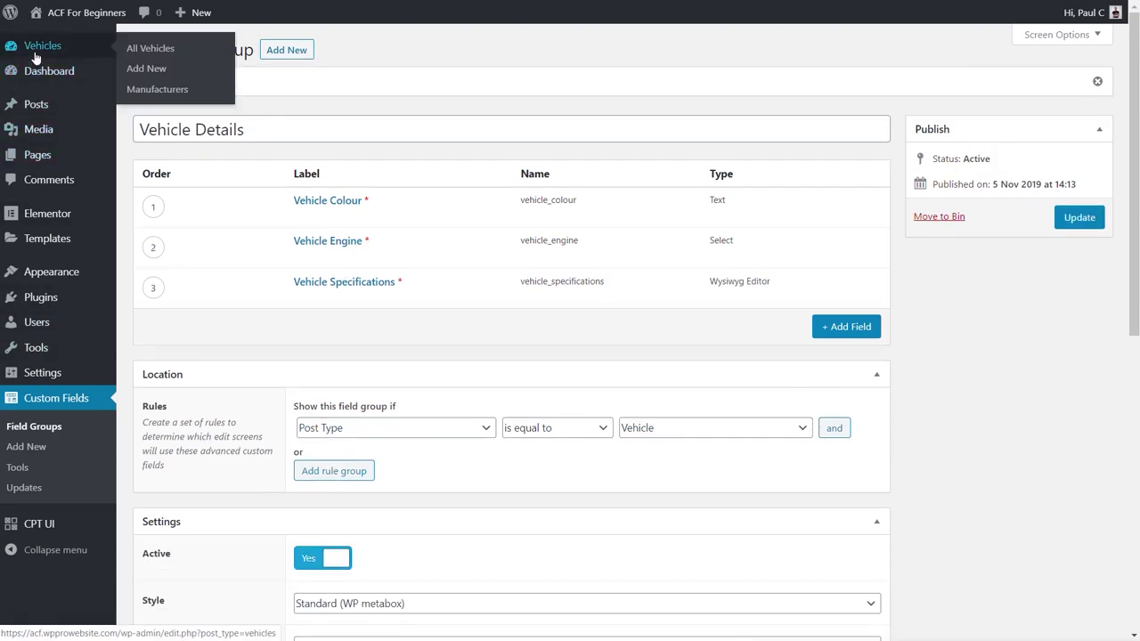
left_click(165, 51)
left_click(212, 204)
scroll(504, 400, "down", 3)
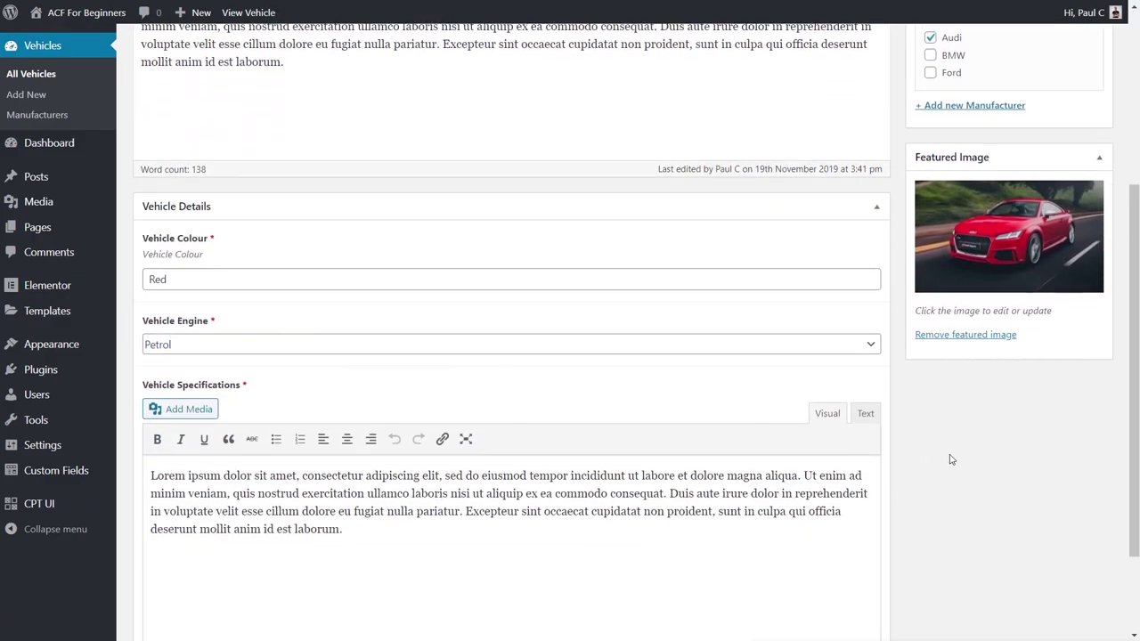
scroll(859, 313, "up", 3)
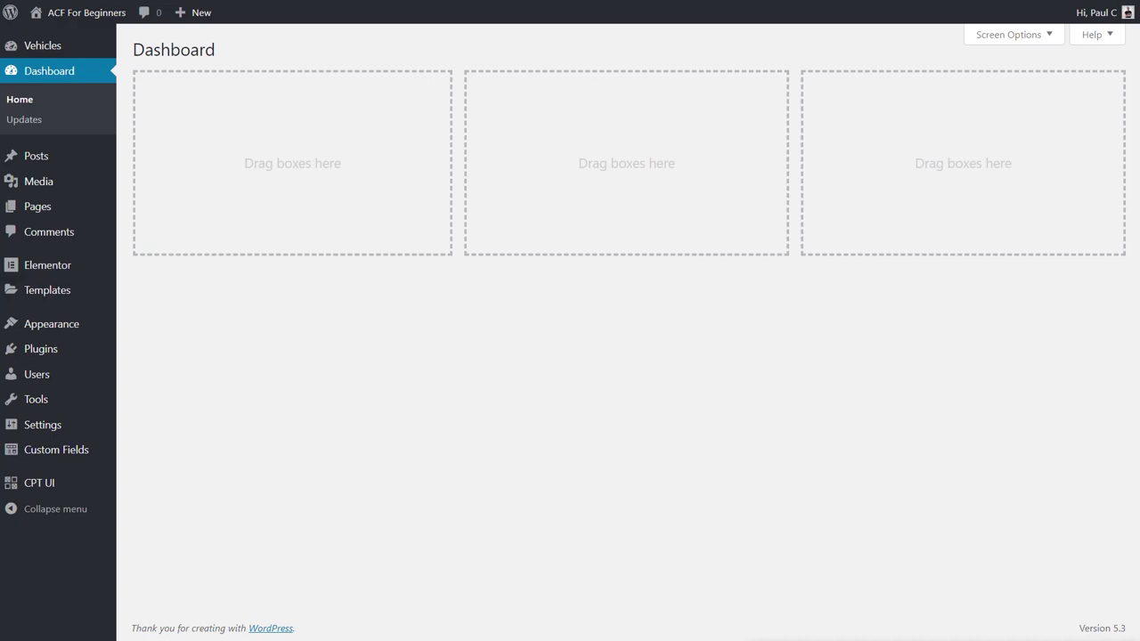
Open the theme builder templates and move the Default Archive template to the bin.
mouse_move(84, 297)
left_click(153, 333)
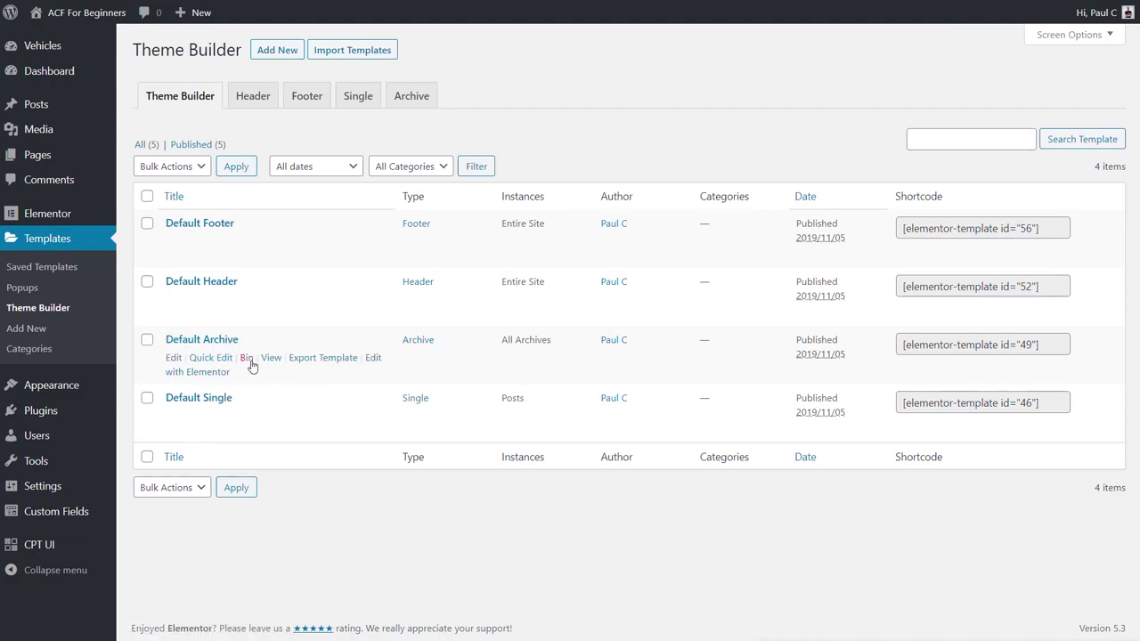
left_click(246, 358)
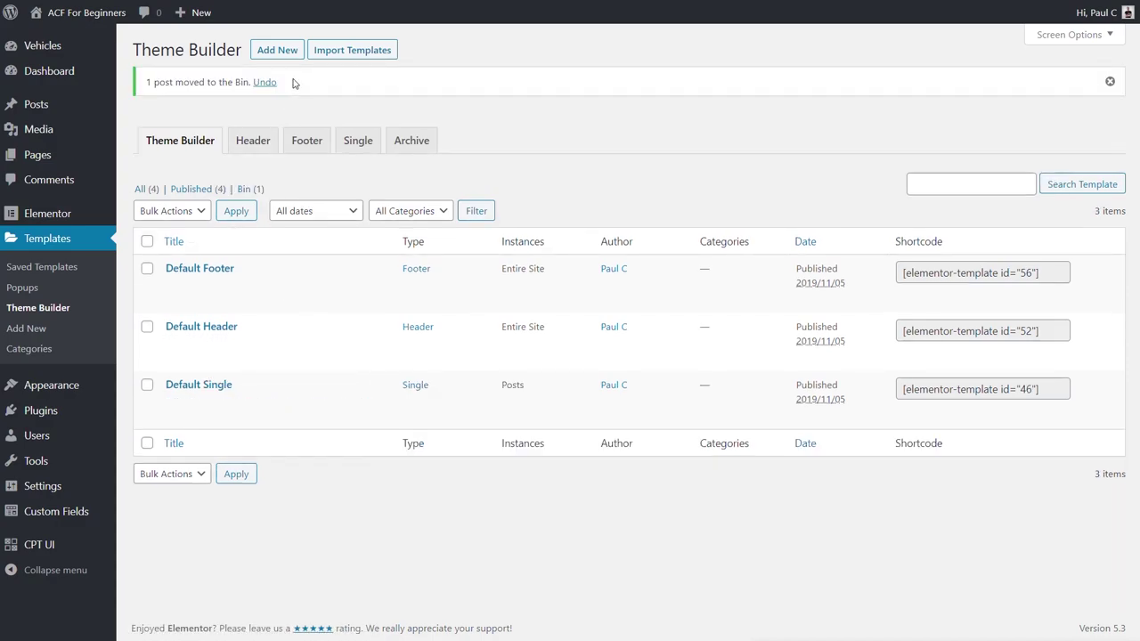
Create an Archive template named Default Vehicle Archive and dismiss the block library to start from a blank layout.
left_click(279, 50)
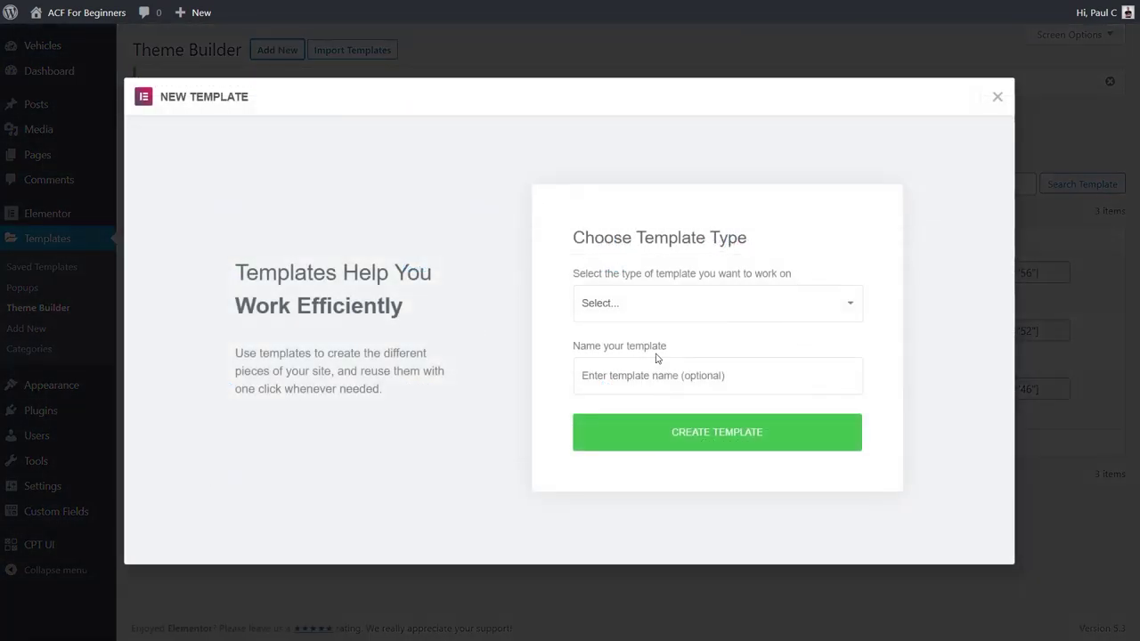
left_click(655, 303)
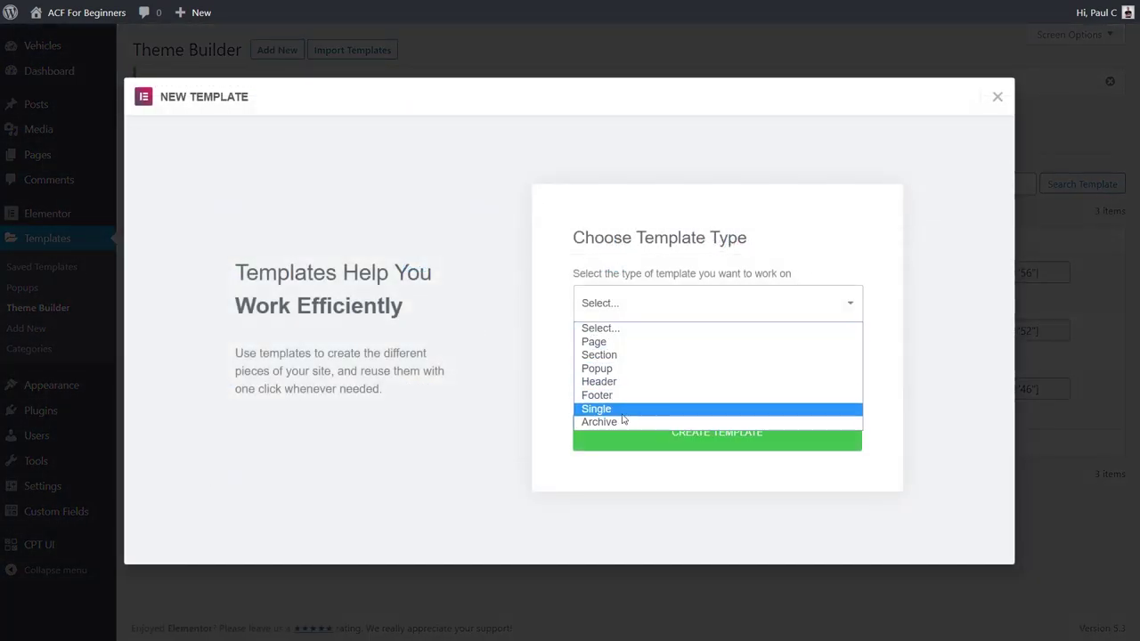
left_click(622, 422)
left_click(625, 378)
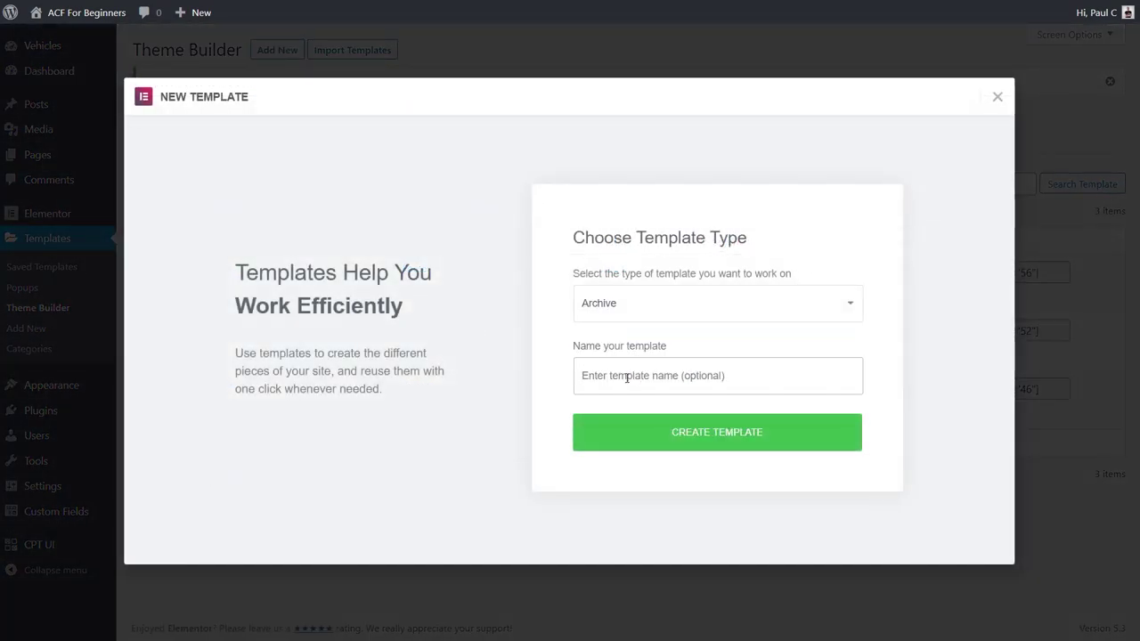
type("Default Vehicle Archive")
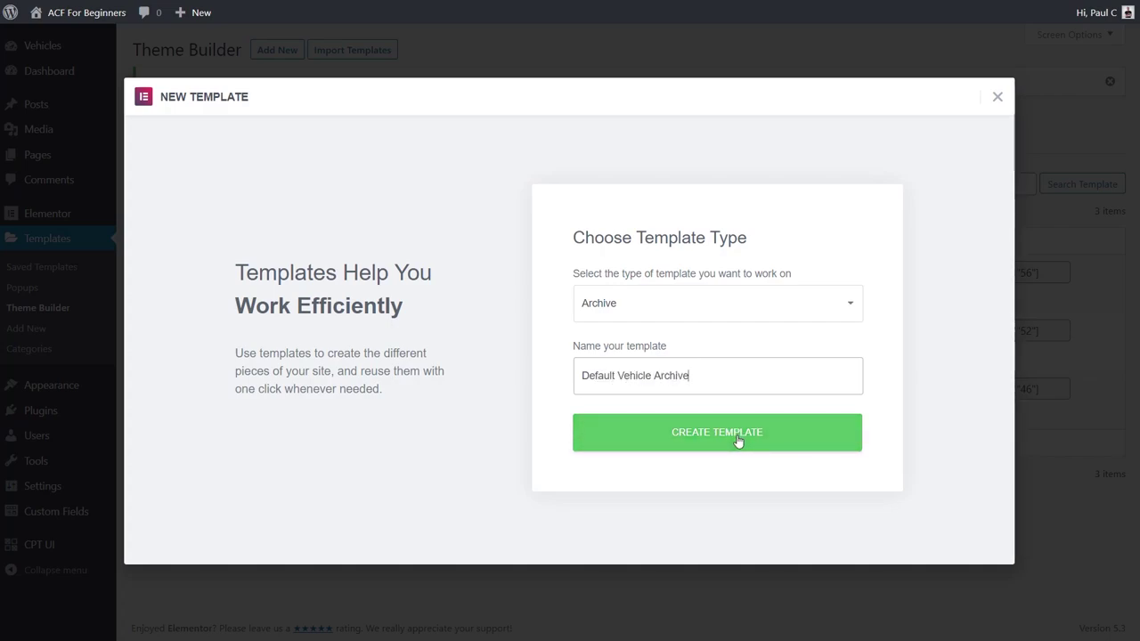
left_click(737, 439)
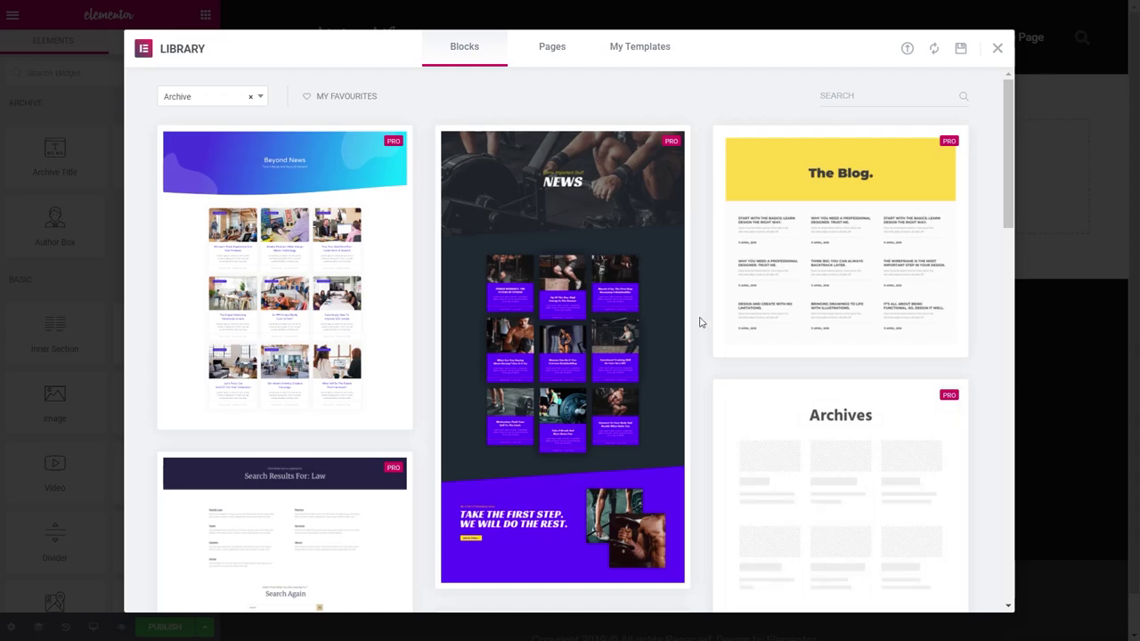
left_click(996, 49)
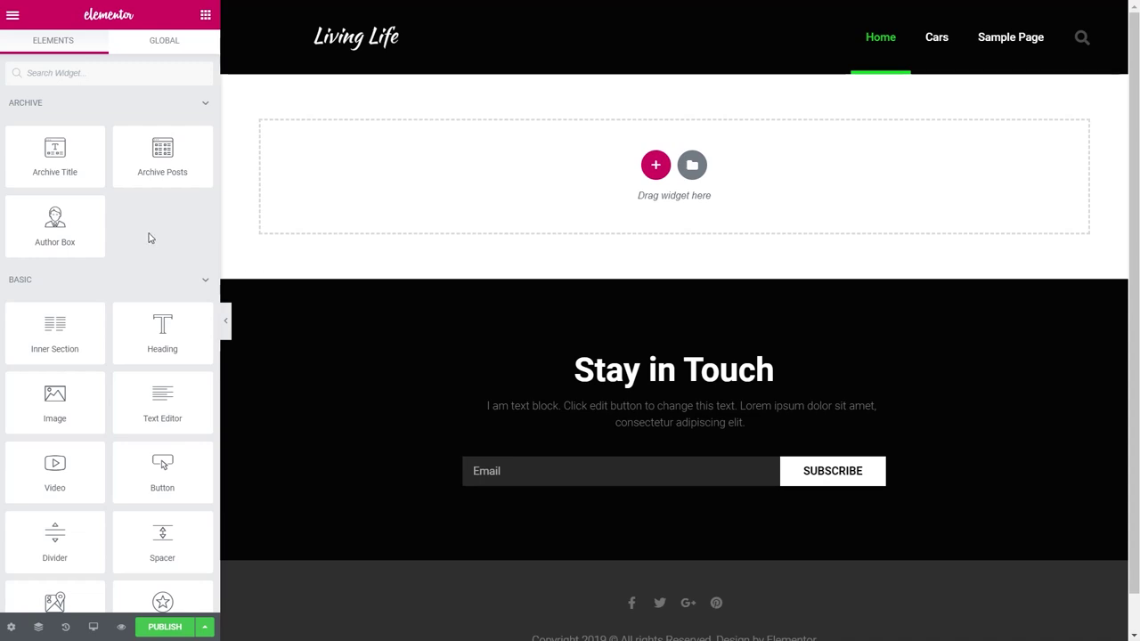
Add an Archive Posts widget to the template and set its section's top and bottom padding to 50 px.
left_click_drag(160, 153, 472, 194)
left_click(674, 67)
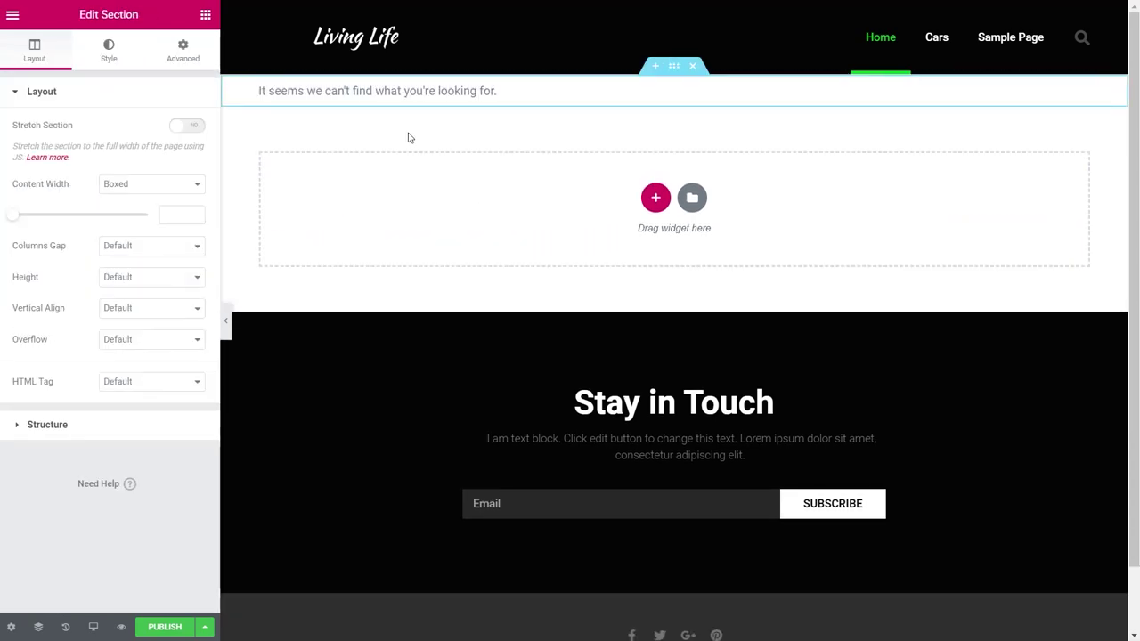
left_click(189, 57)
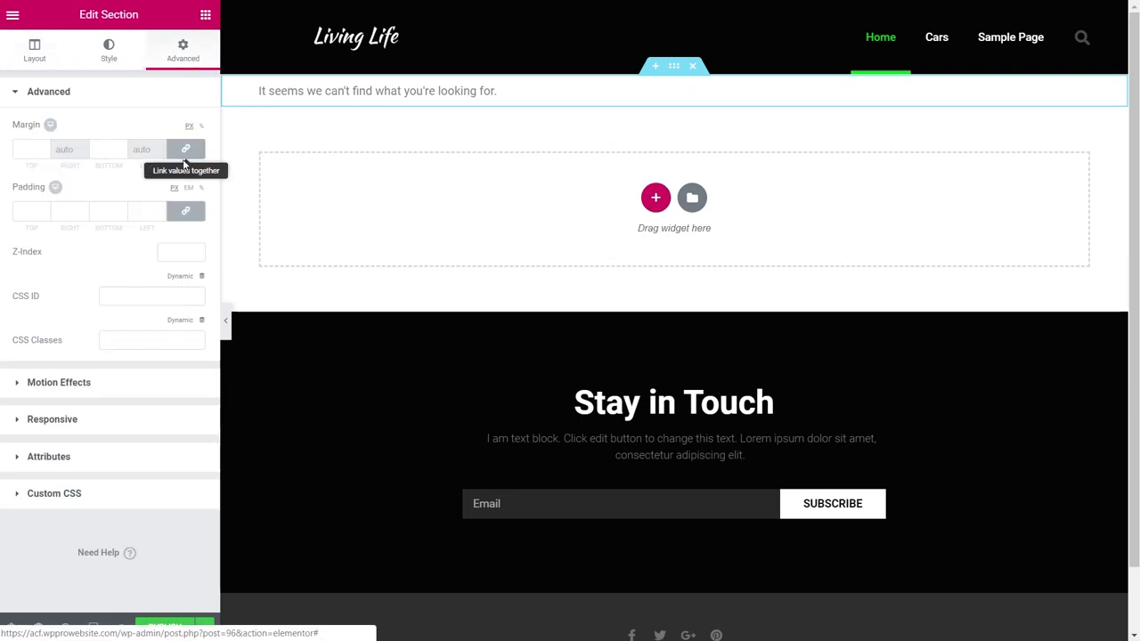
left_click(21, 214)
type("50")
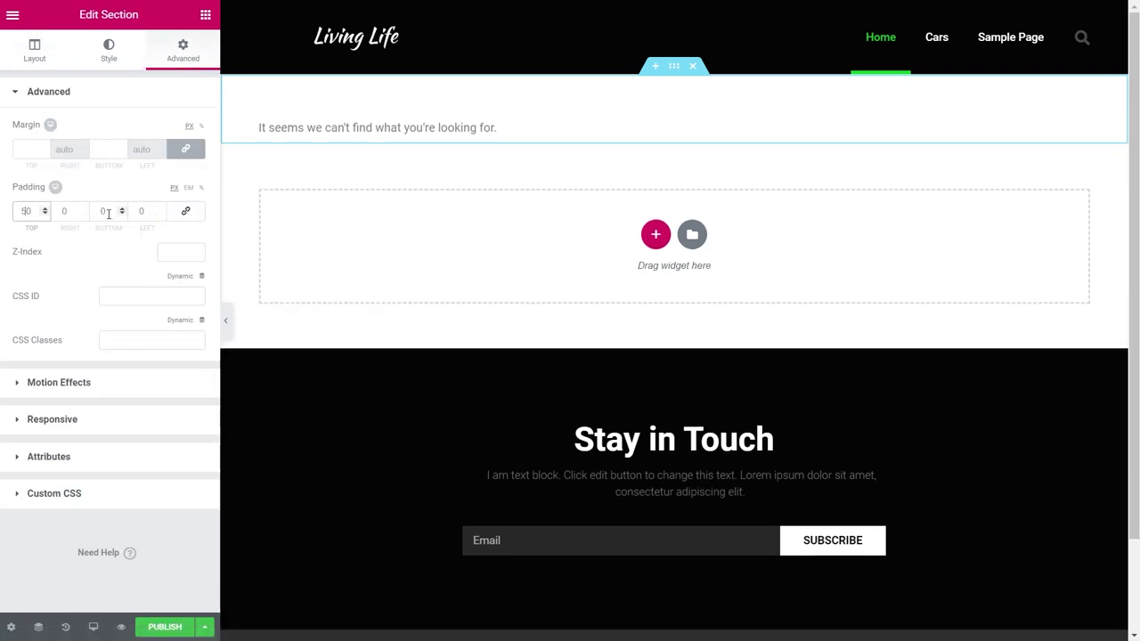
left_click(102, 211)
type("50")
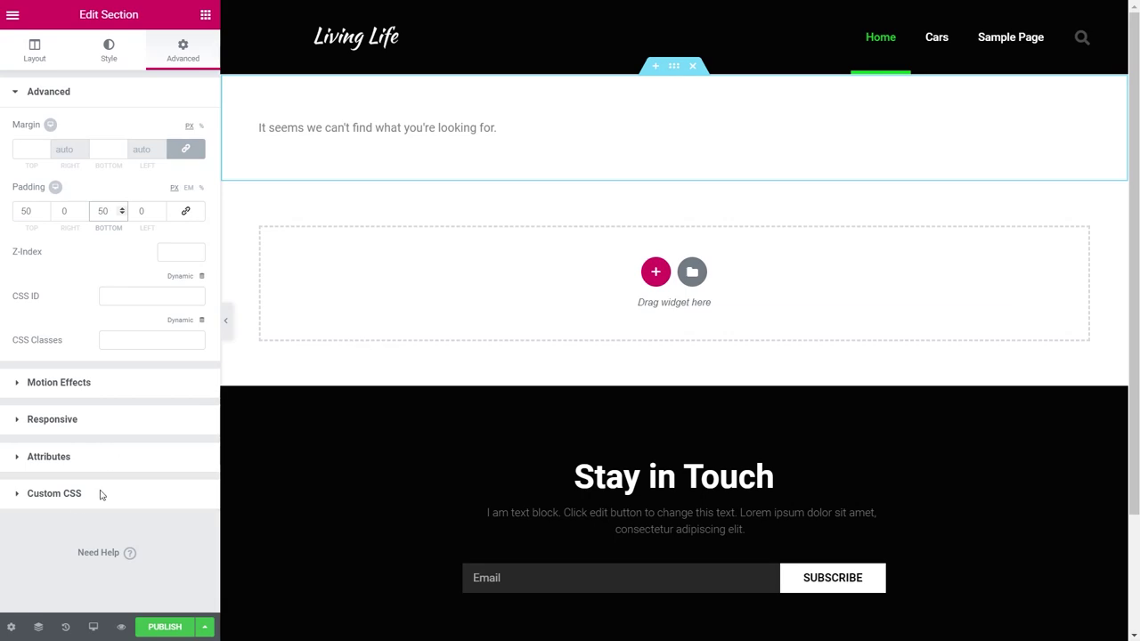
Set the template's dynamic content preview to Vehicles Archive and apply it.
left_click(10, 627)
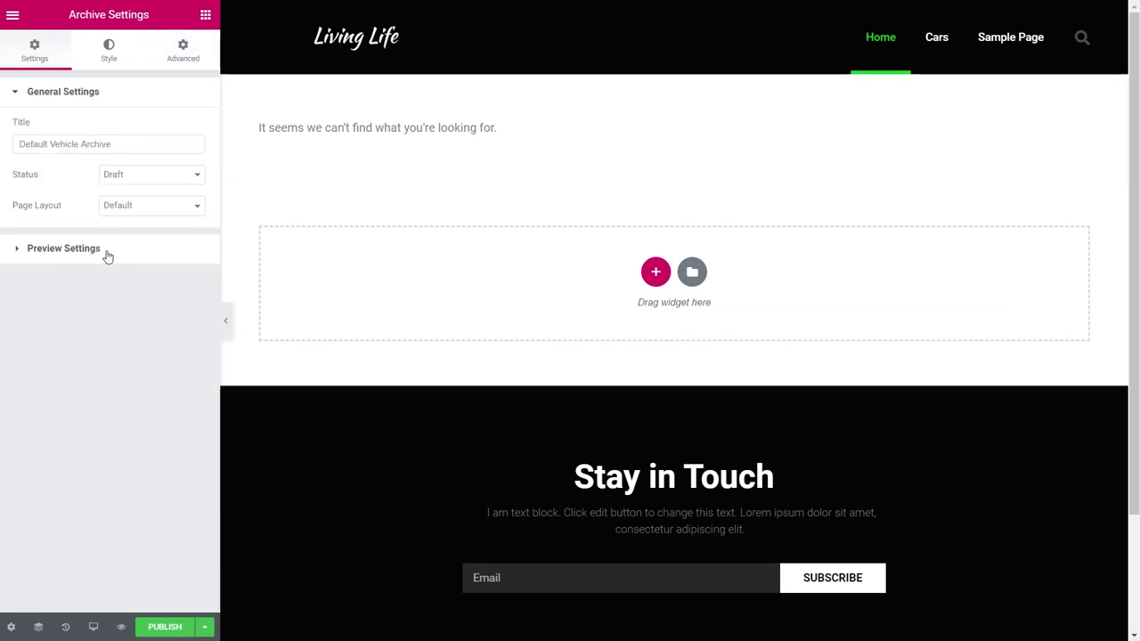
left_click(66, 255)
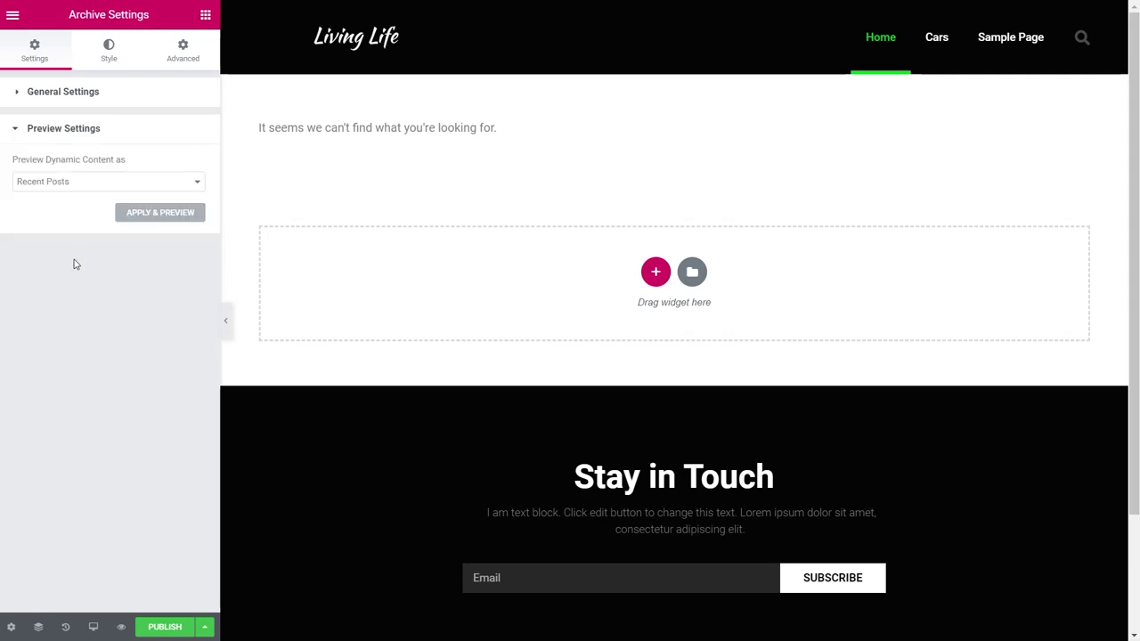
left_click(77, 187)
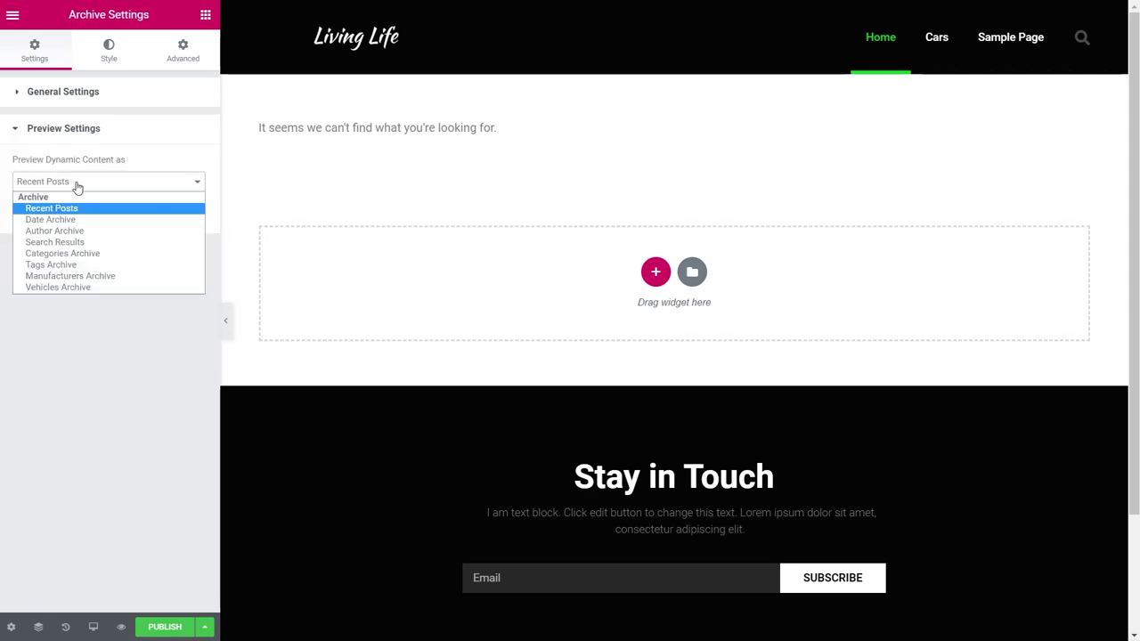
left_click(67, 287)
left_click(160, 217)
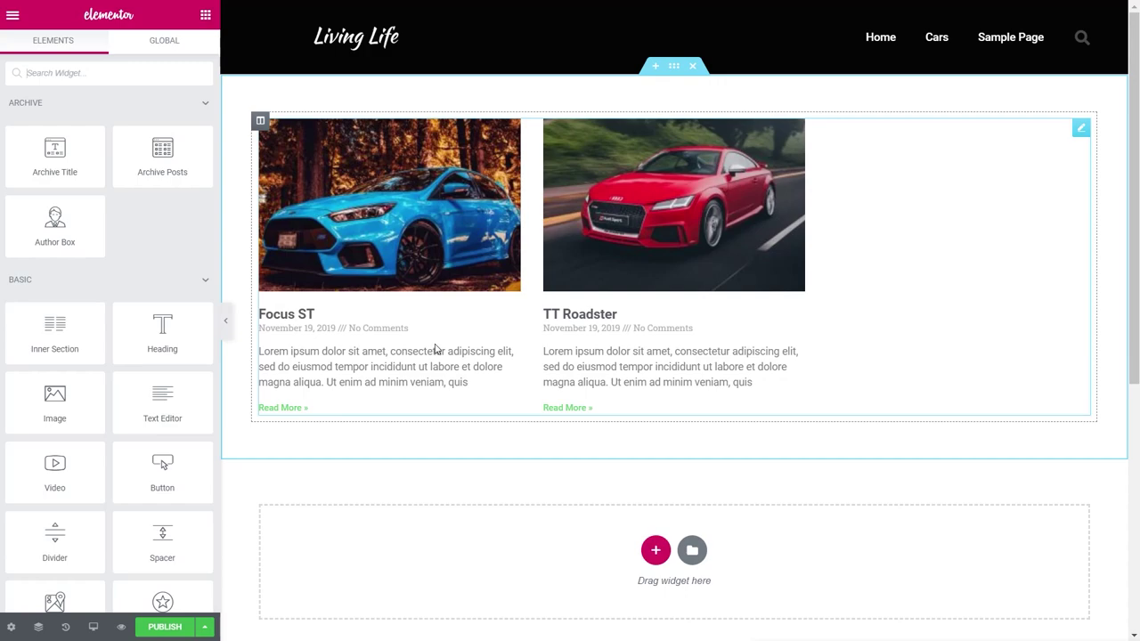
Set the Archive Posts widget's image size to Medium Large and its skin to Cards.
left_click(1080, 129)
left_click(178, 249)
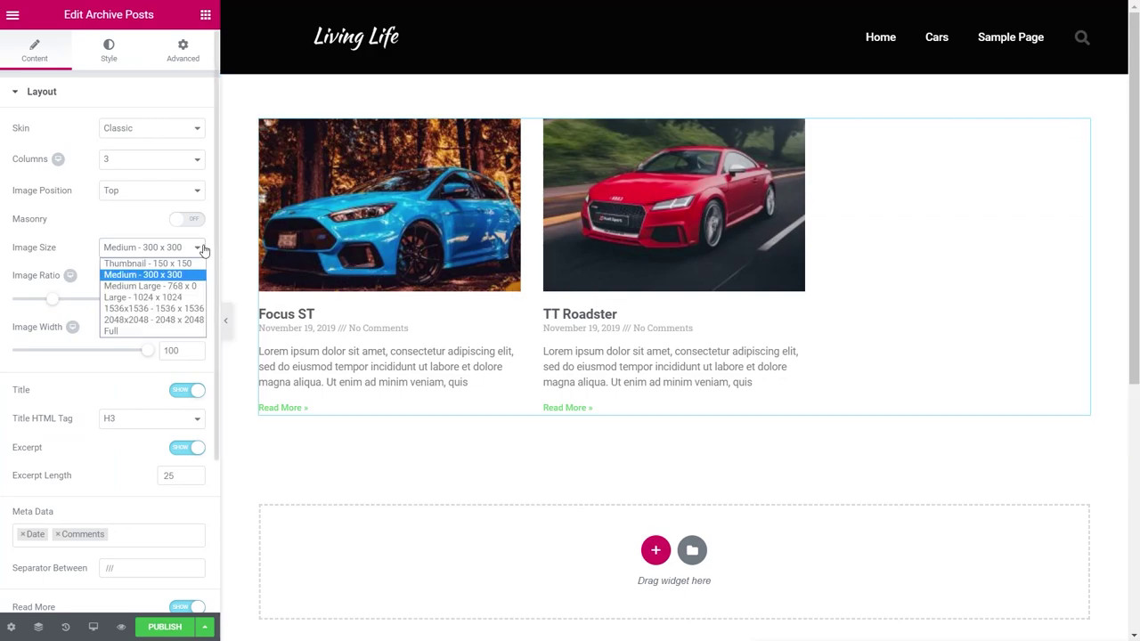
left_click(166, 286)
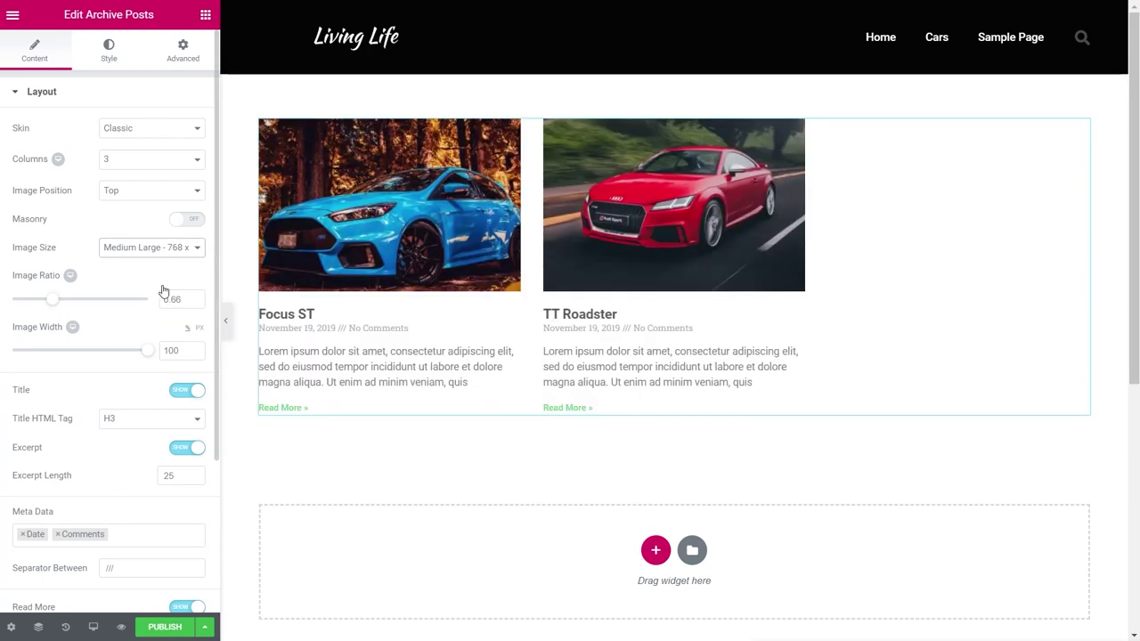
left_click(160, 132)
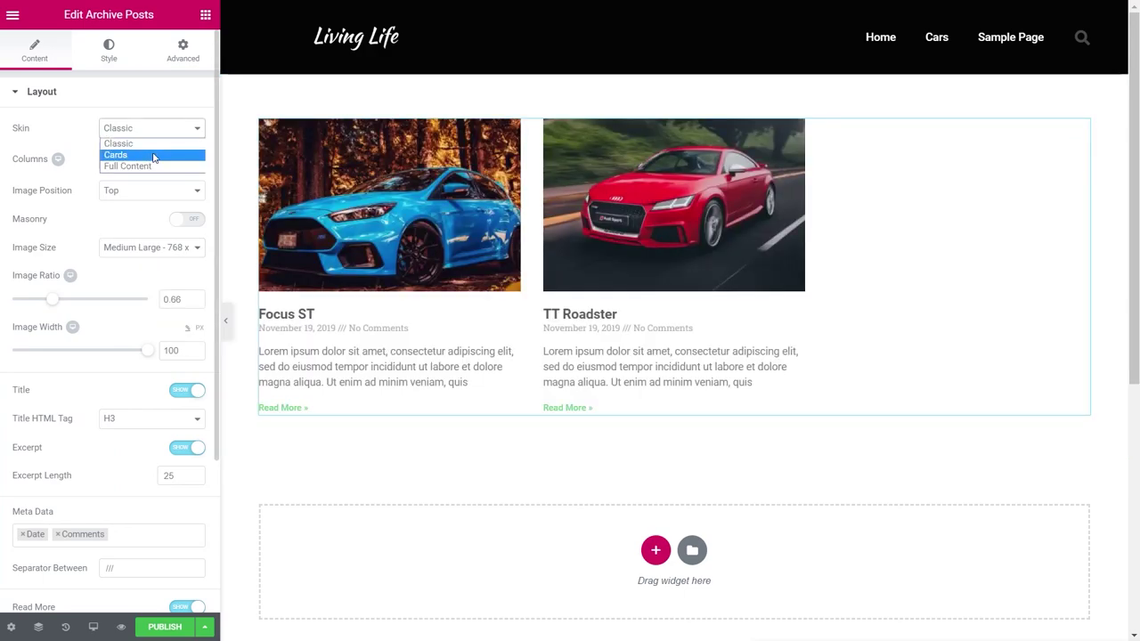
left_click(153, 155)
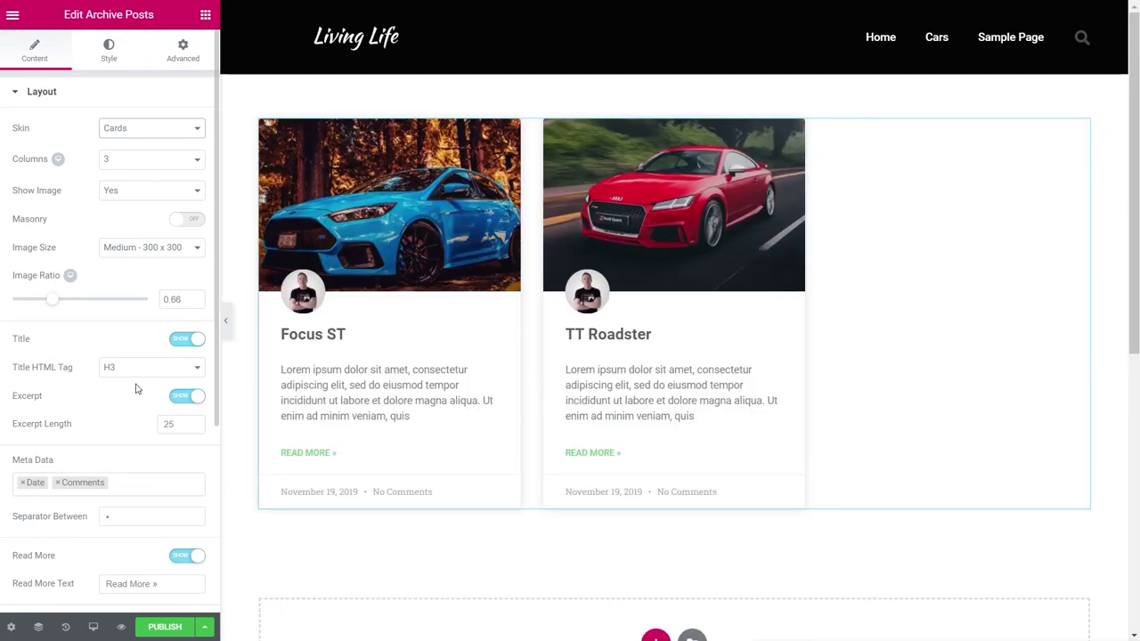
Publish the template with a display condition that includes the Vehicles Archive.
left_click(168, 629)
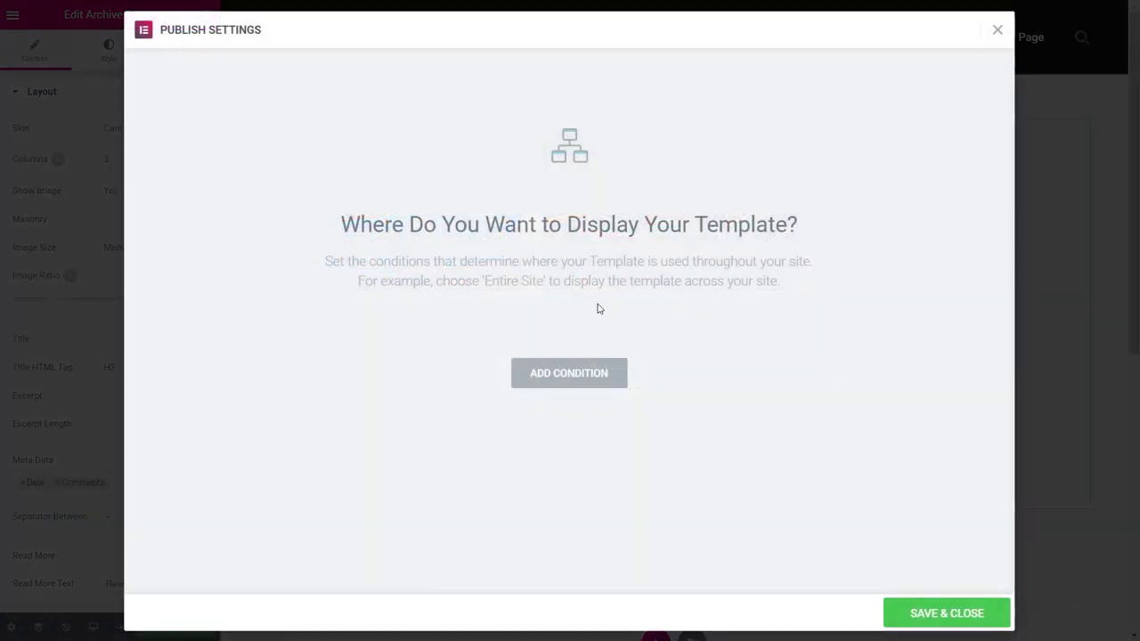
left_click(586, 377)
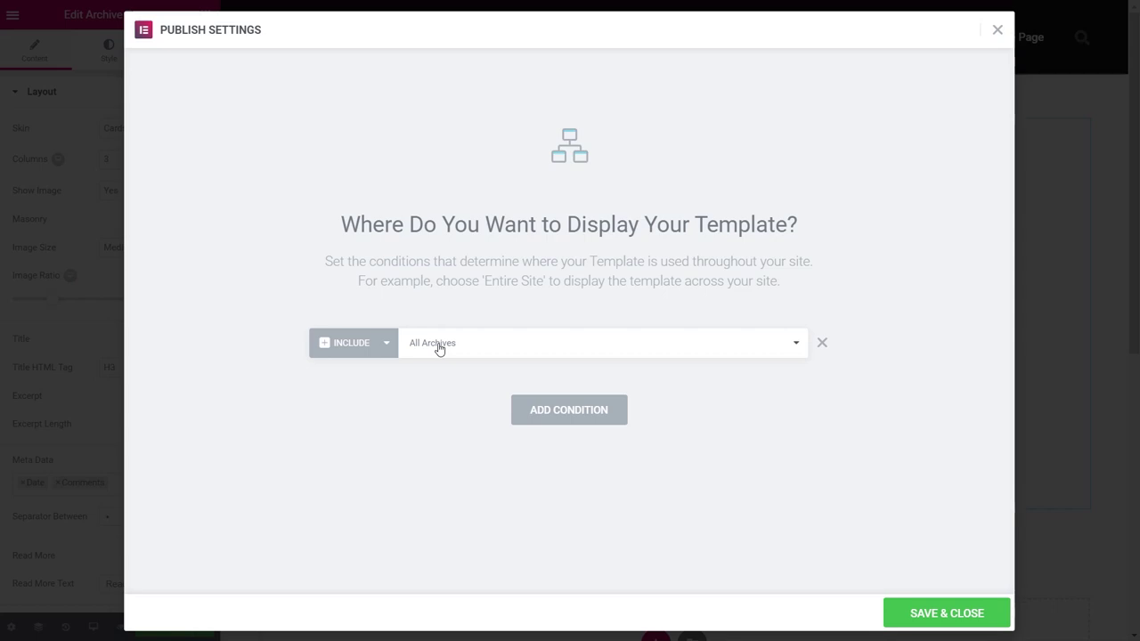
left_click(482, 346)
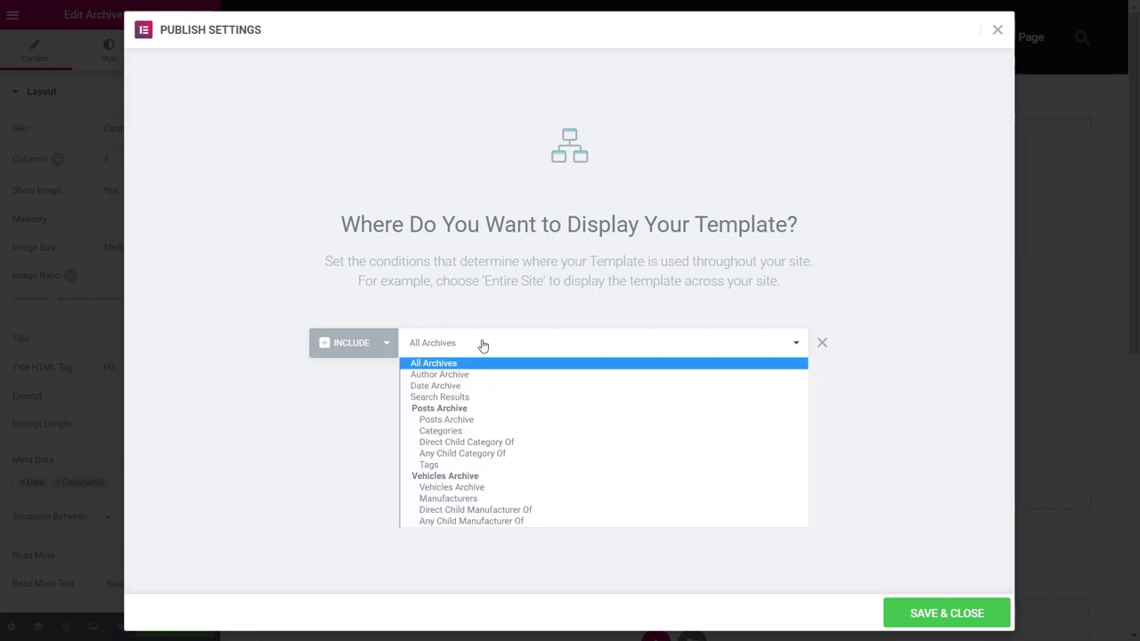
left_click(463, 491)
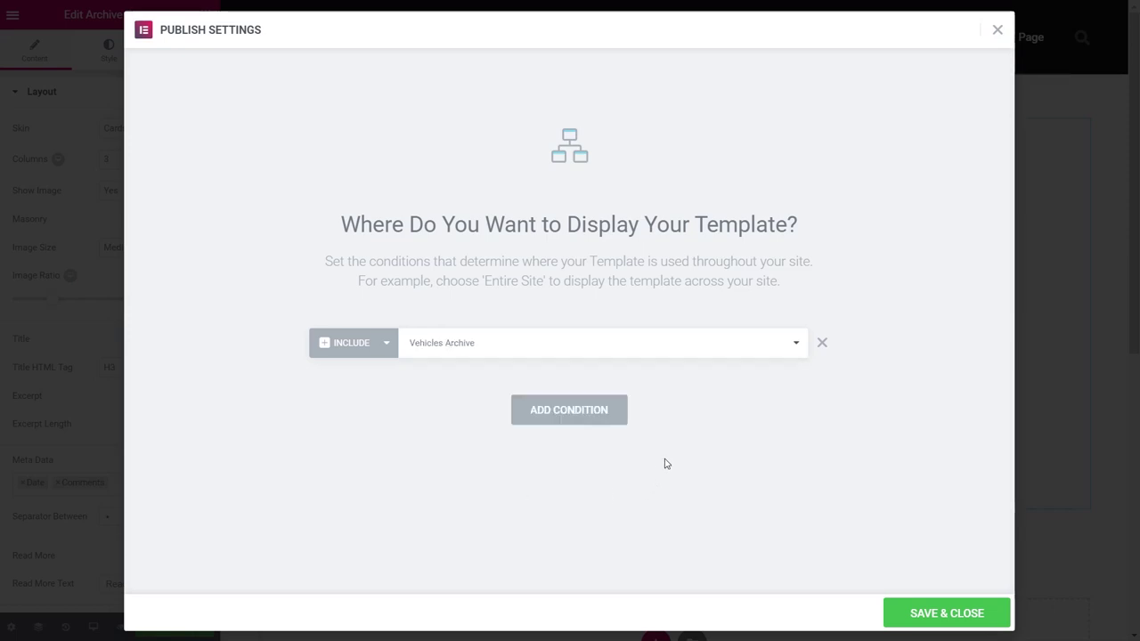
left_click(946, 612)
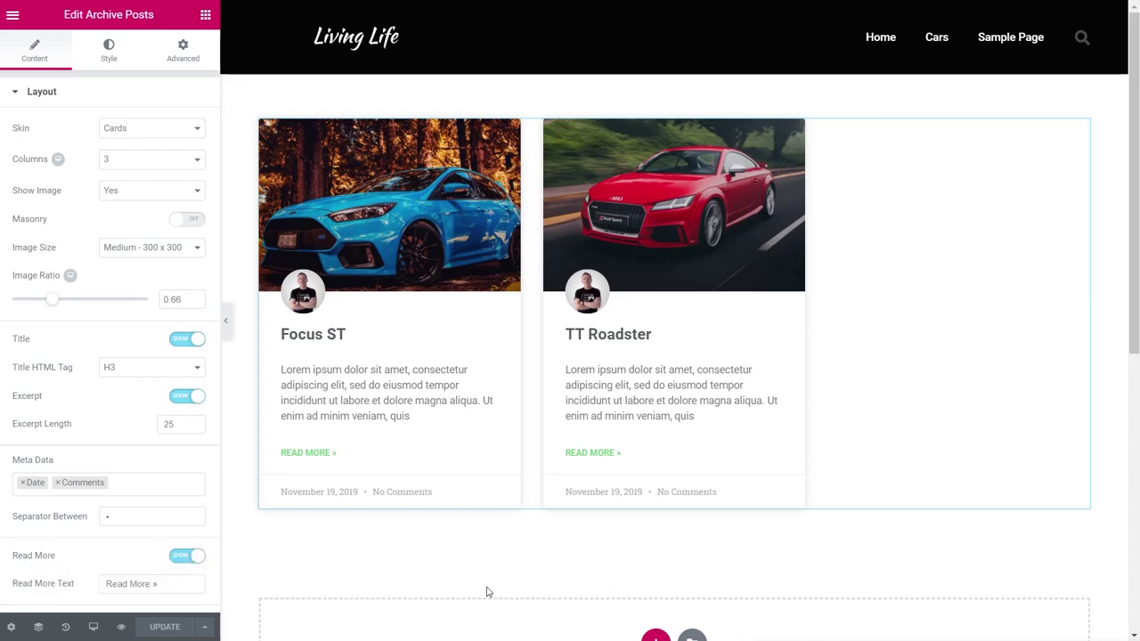
Exit the template editor to the WordPress dashboard and open the site's navigation menus for editing.
left_click(13, 15)
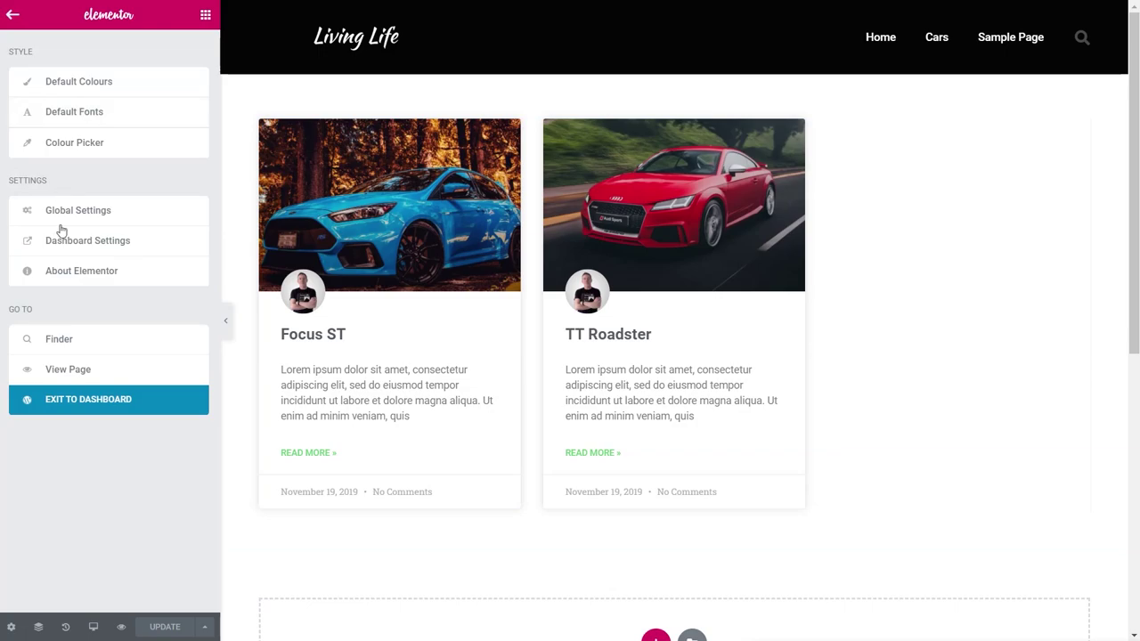
left_click(89, 399)
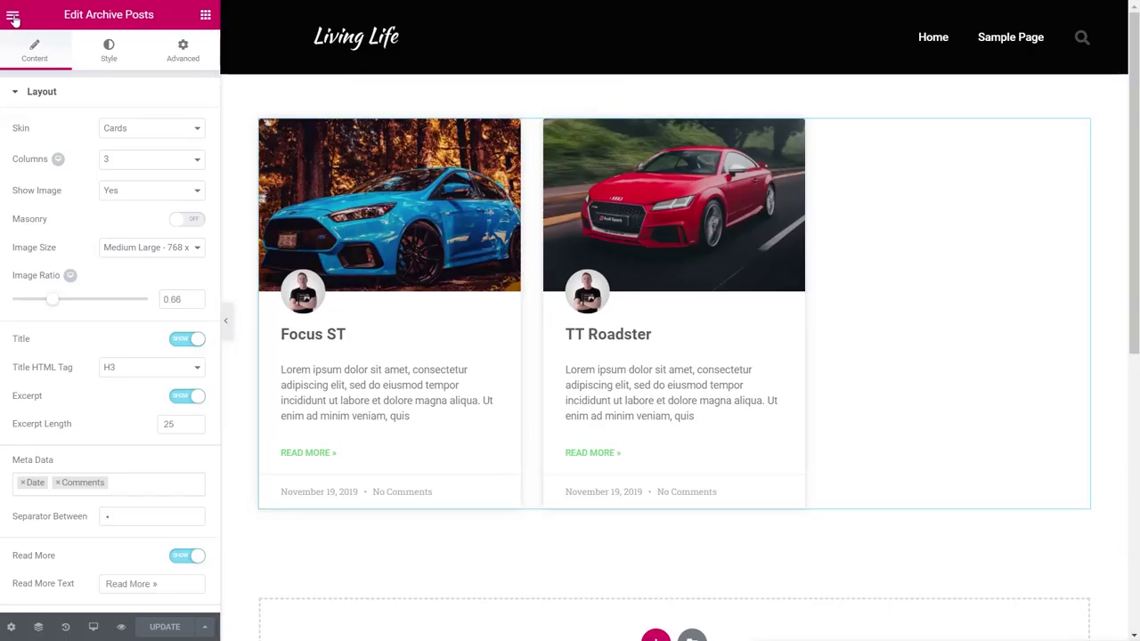
left_click(14, 18)
left_click(69, 403)
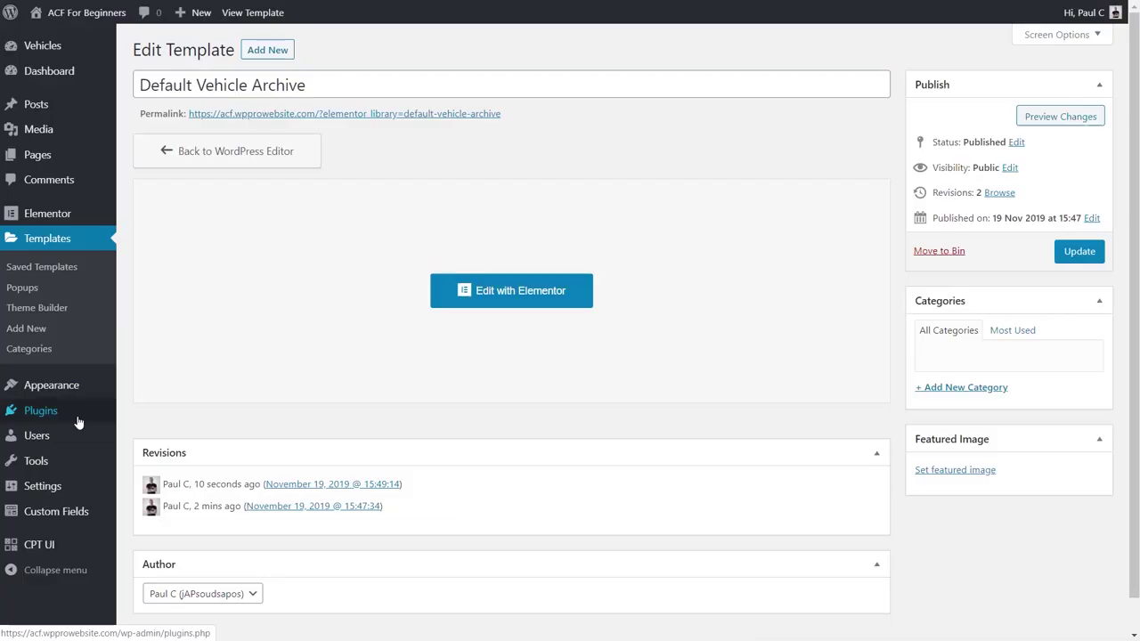
mouse_move(67, 390)
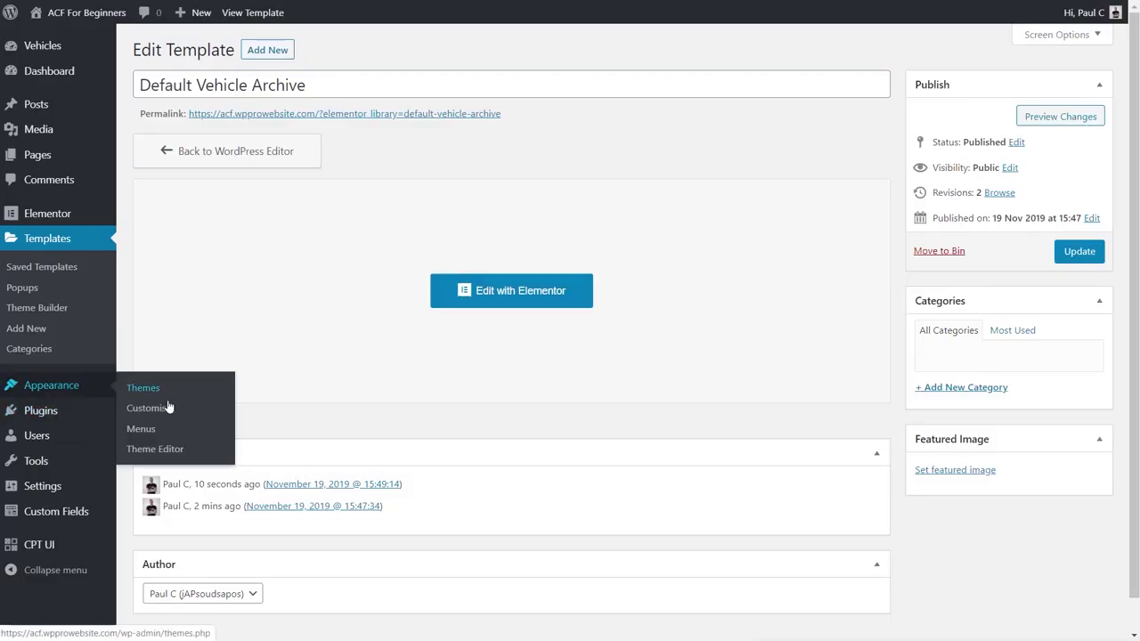
left_click(147, 428)
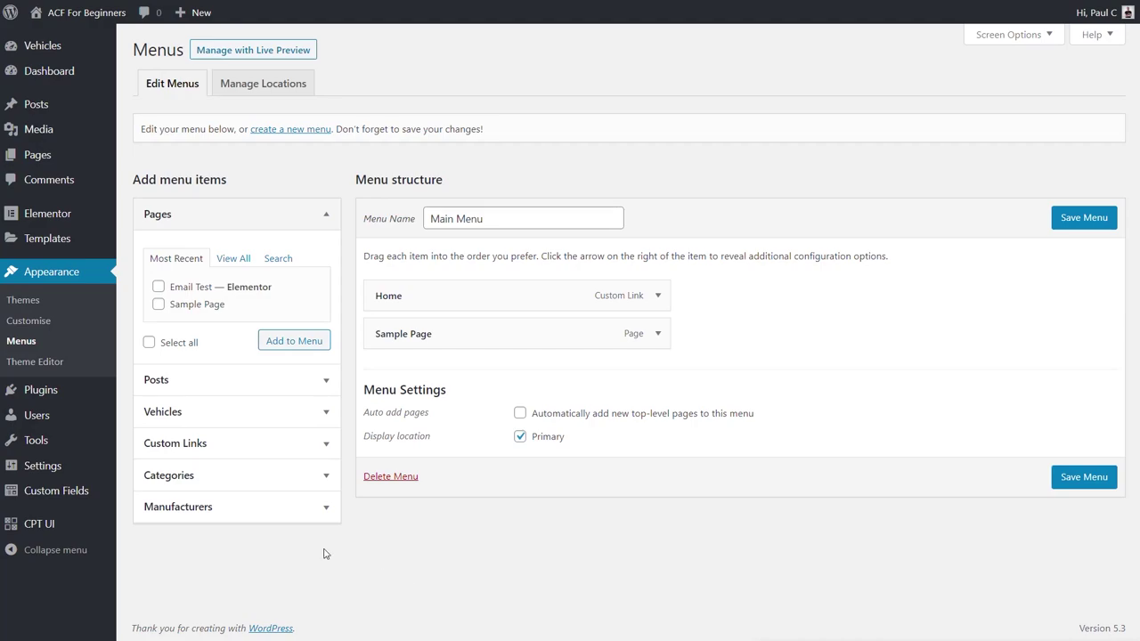
Fill in a new custom link for Main Menu with the URL /vehicles/ and the link text View Vehicles.
left_click(324, 444)
left_click(275, 359)
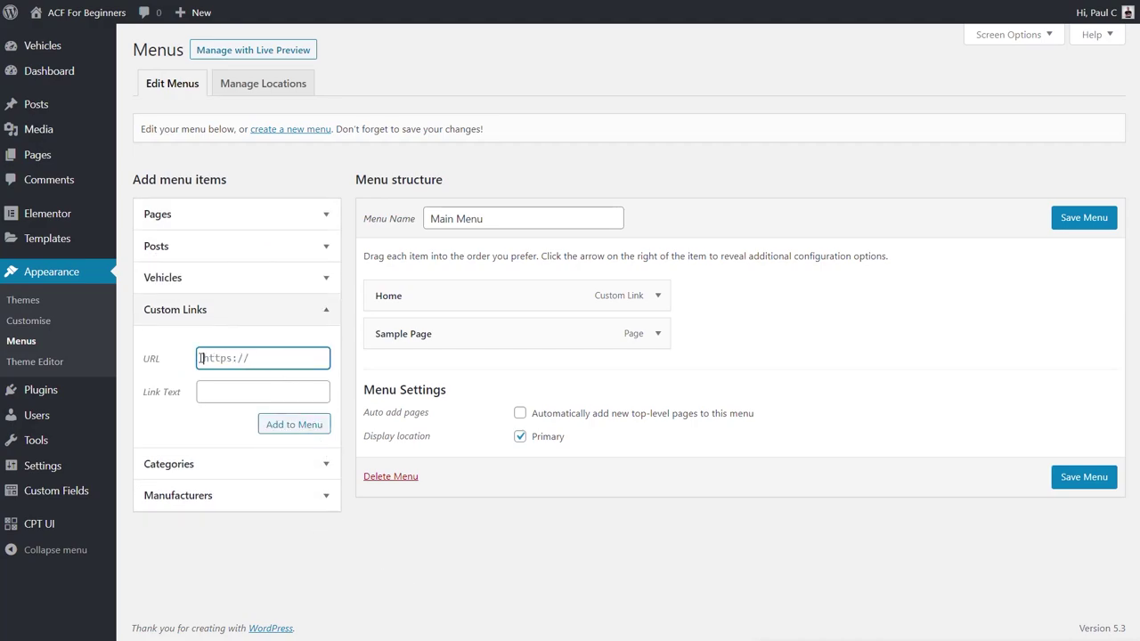
type("vehicles")
key("Home")
type("/")
type("/")
left_click(244, 393)
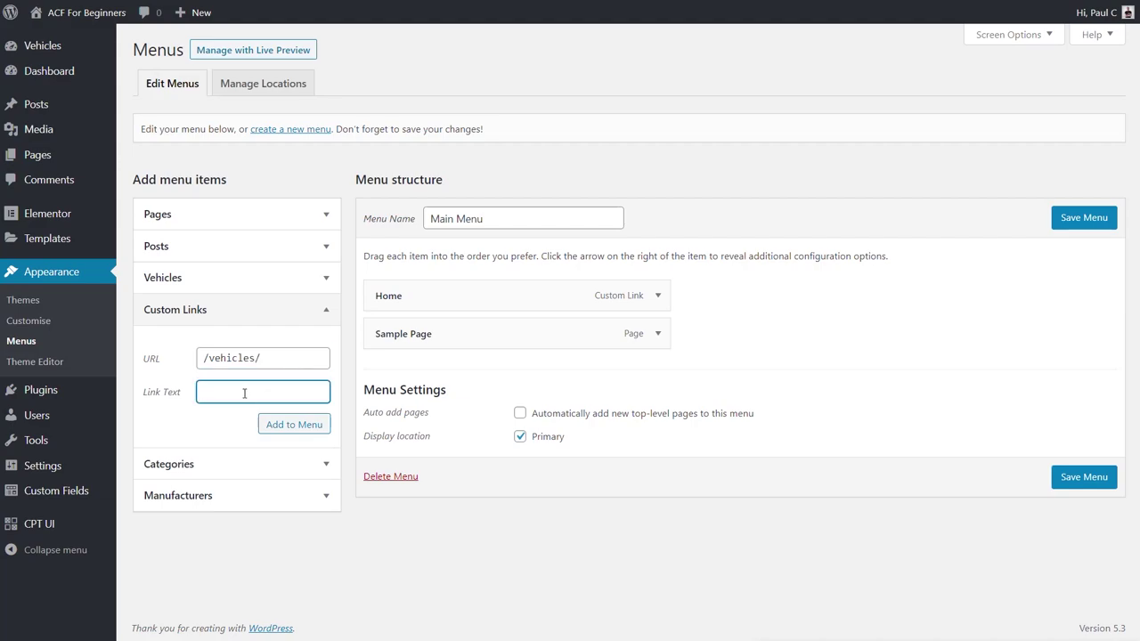
type("View Vehicles")
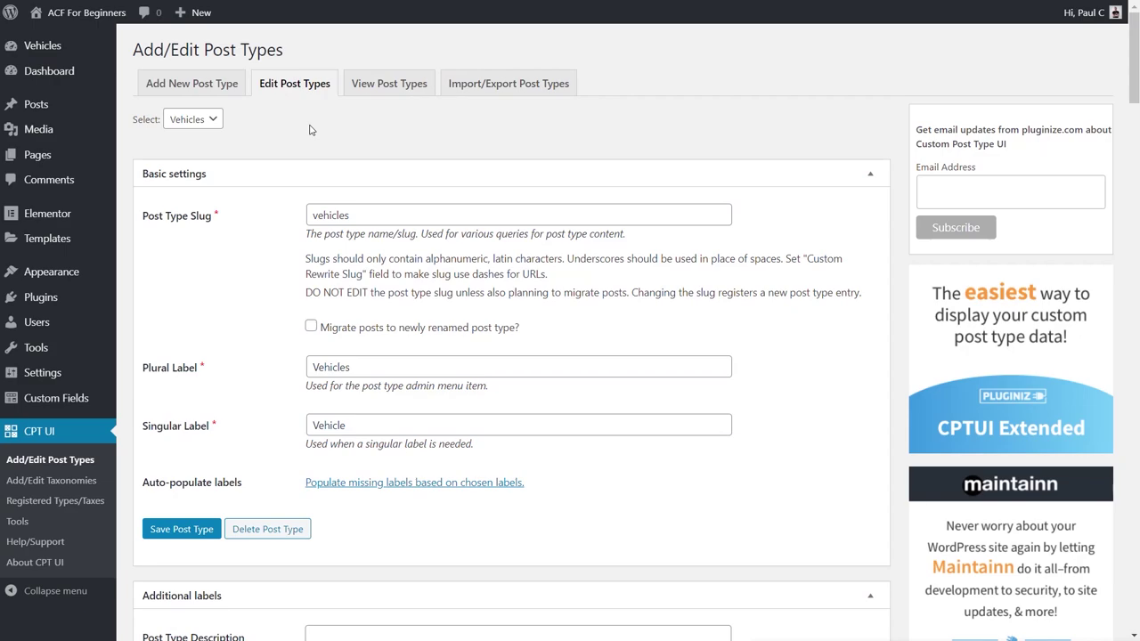
Check the Vehicles post type's slug, and add the View Vehicles link to Main Menu, saving the menu.
left_click_drag(353, 217, 313, 217)
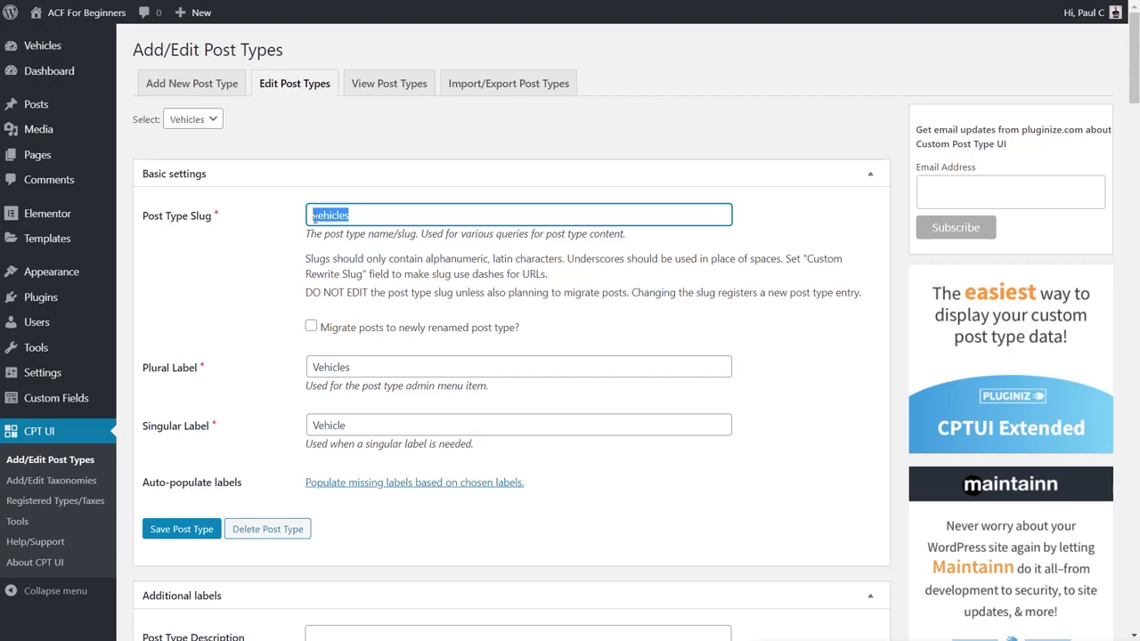
left_click(374, 214)
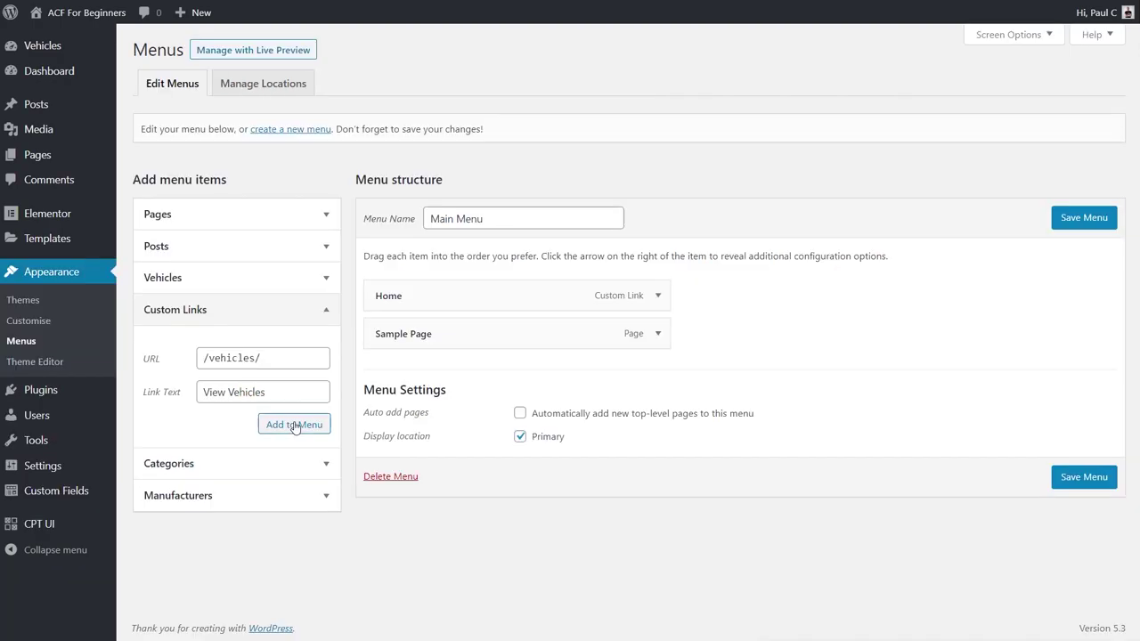
left_click(294, 426)
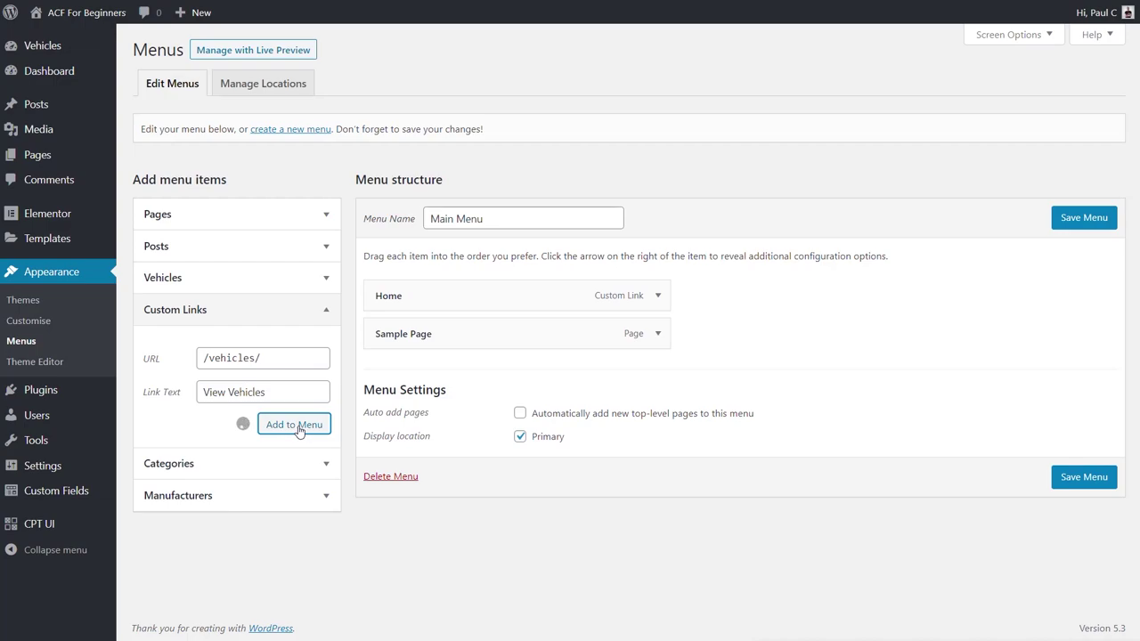
left_click(1064, 217)
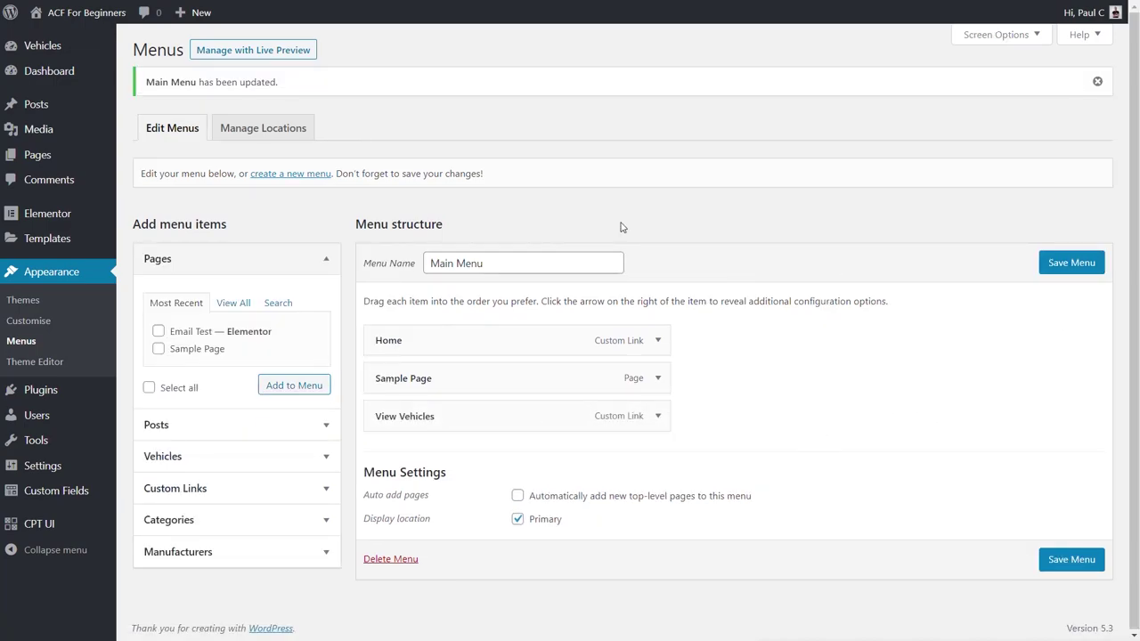
Visit the live site, view the vehicles archive through the View Vehicles menu link, and open the Focus ST vehicle.
mouse_move(65, 27)
left_click(56, 39)
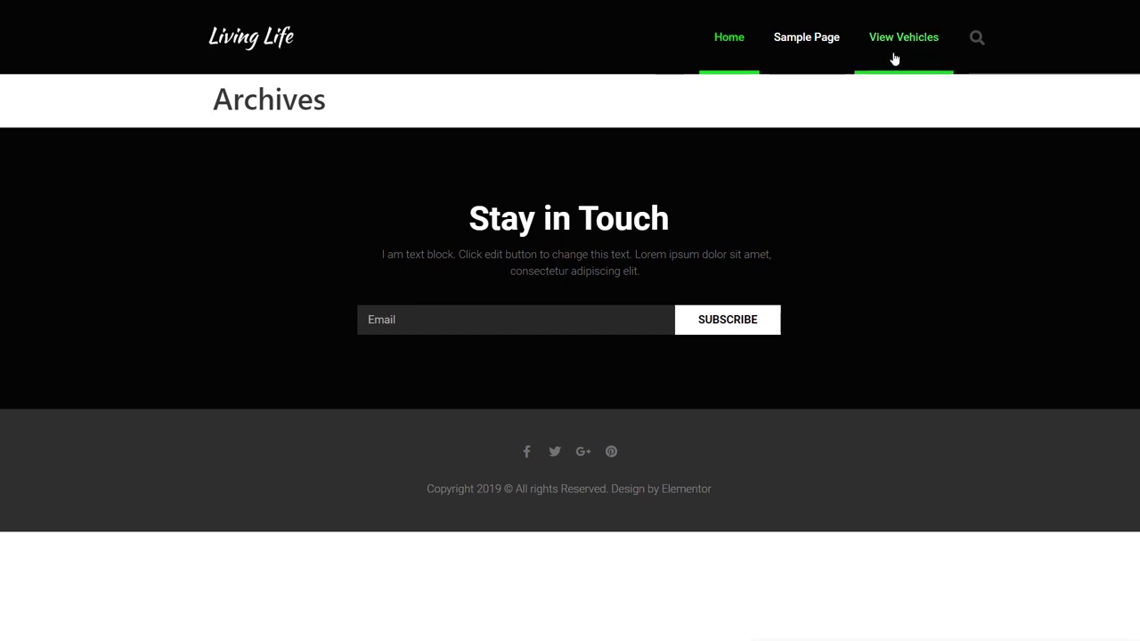
left_click(901, 49)
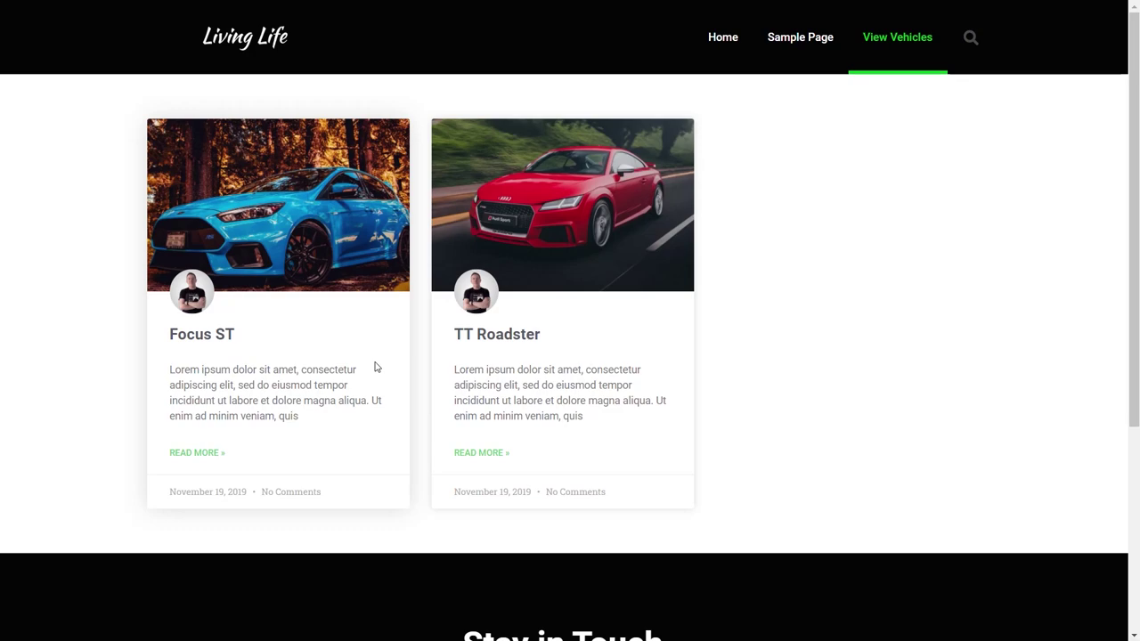
left_click(314, 231)
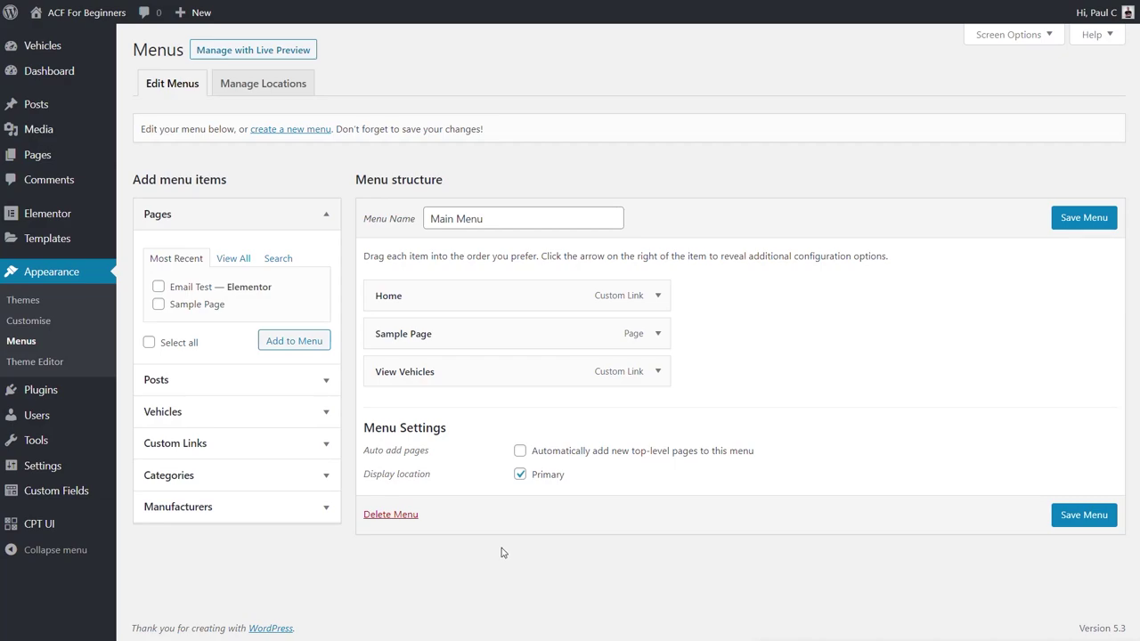
Open the Default Single template from the theme builder for editing with Elementor.
mouse_move(41, 249)
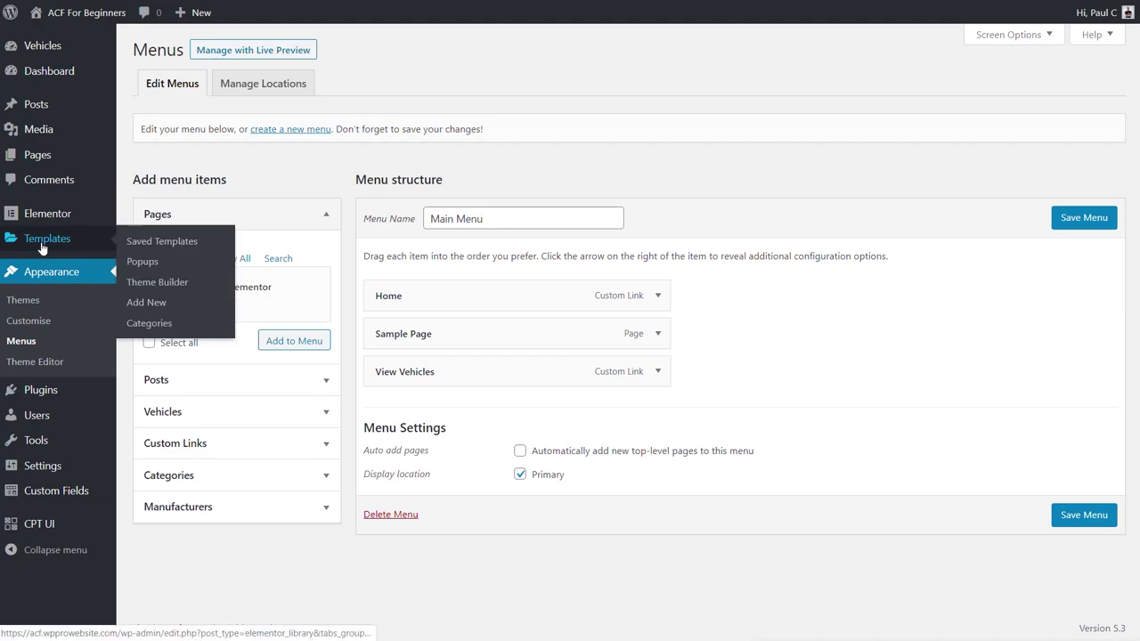
left_click(138, 282)
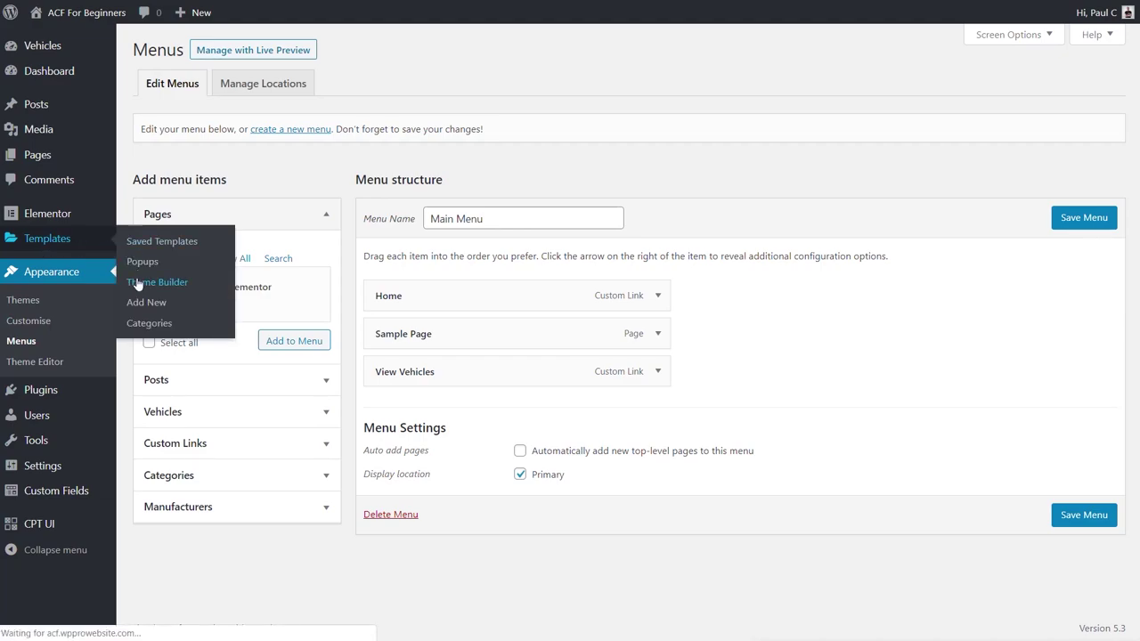
mouse_move(219, 398)
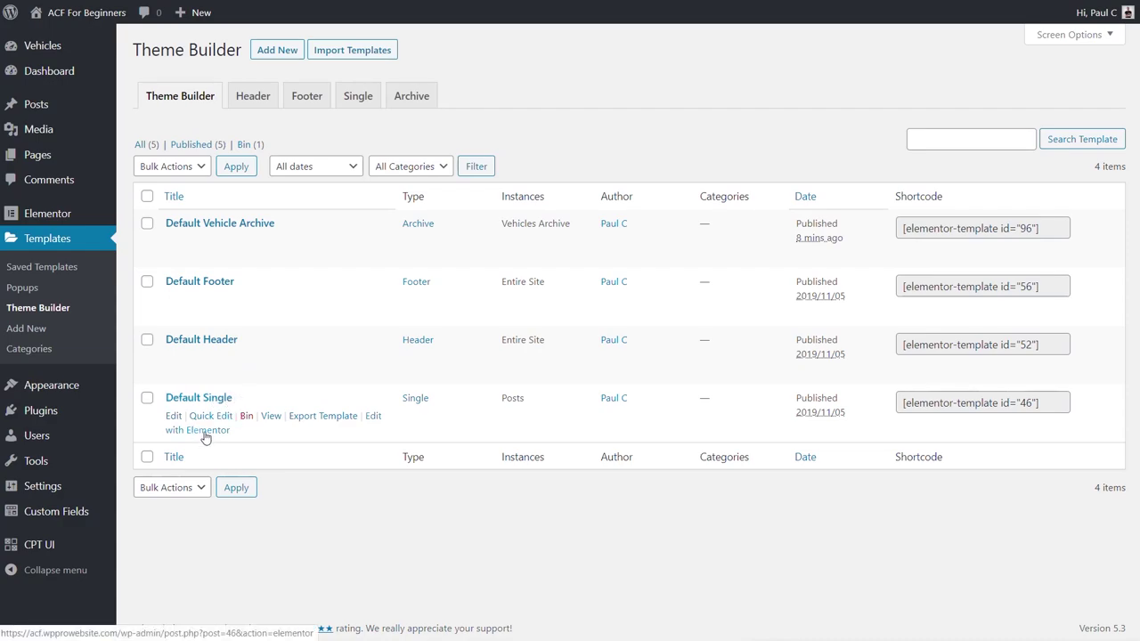
left_click(205, 436)
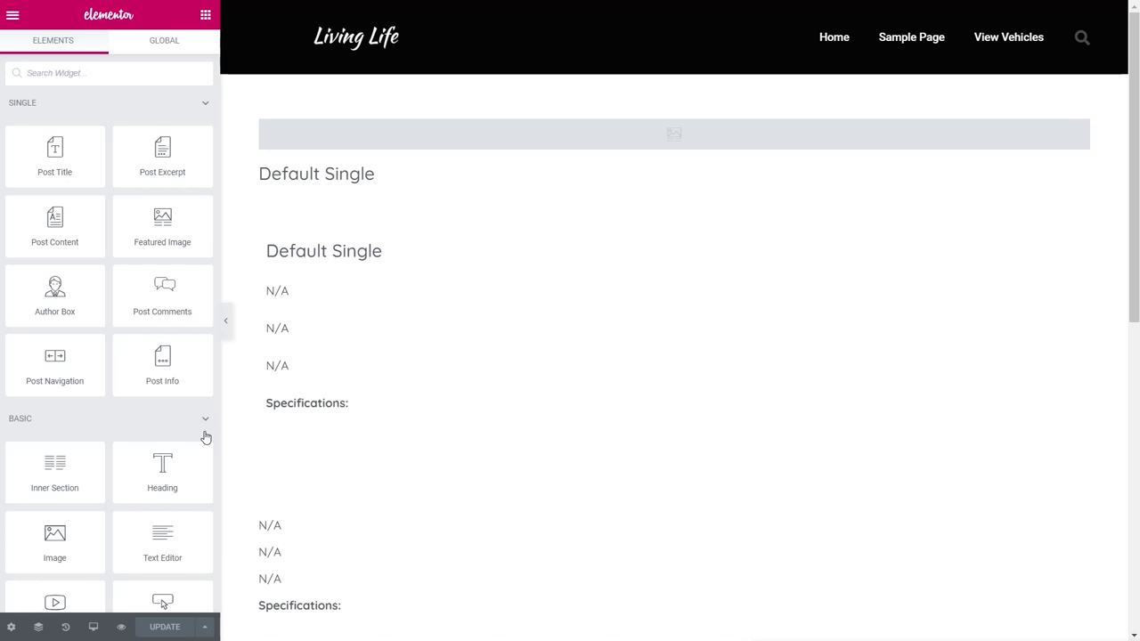
Change the Default Single template's display condition to include all Vehicles, and save it.
left_click(205, 629)
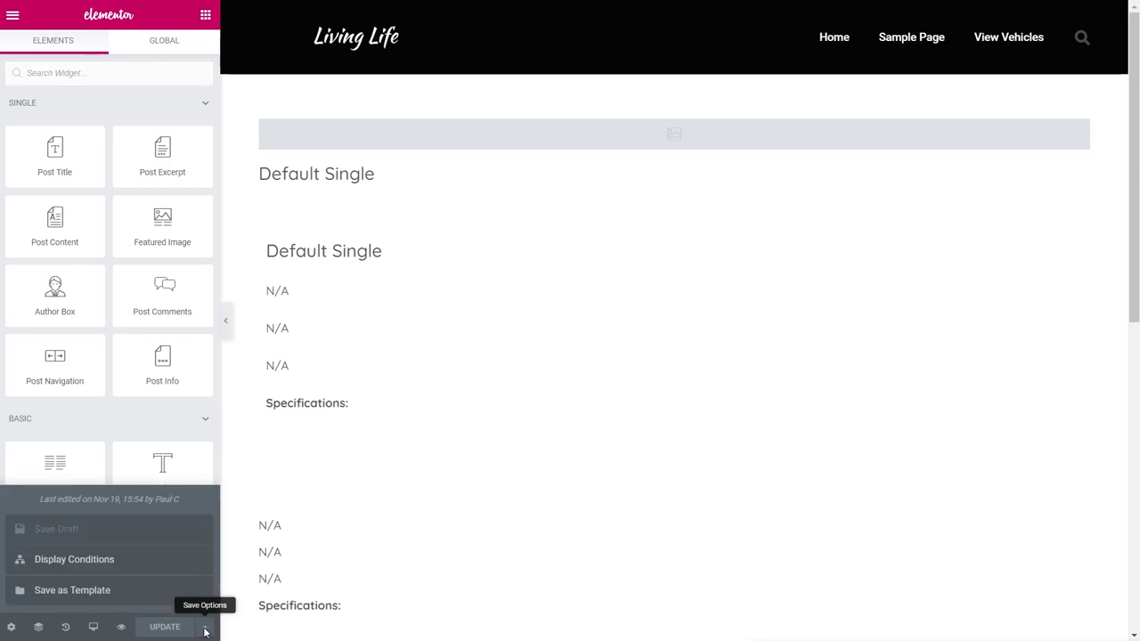
left_click(105, 567)
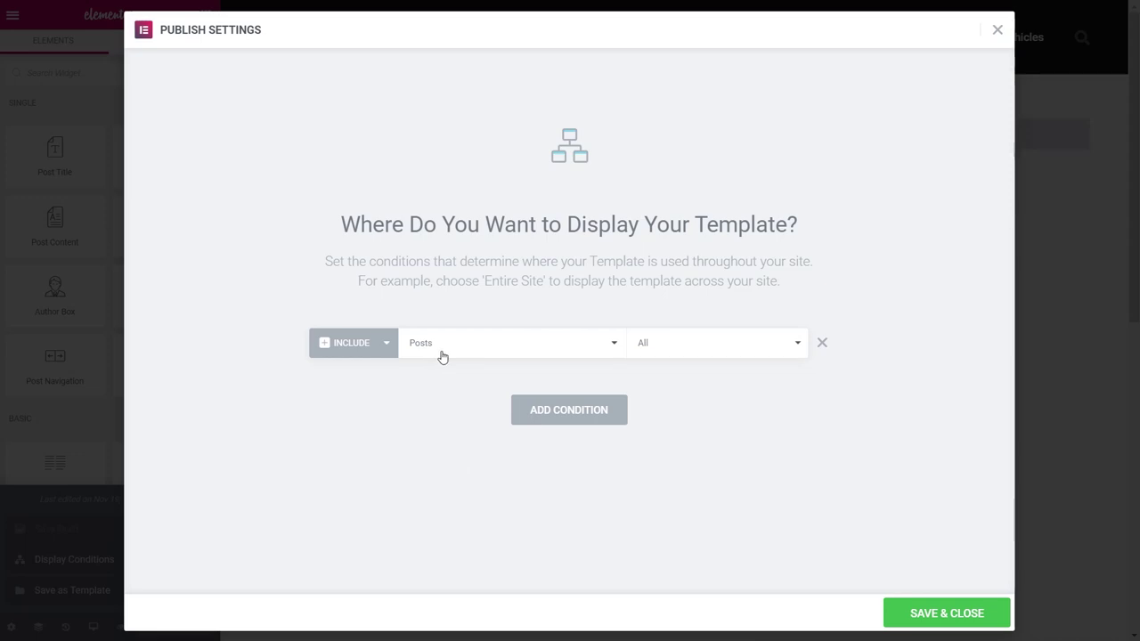
left_click(616, 347)
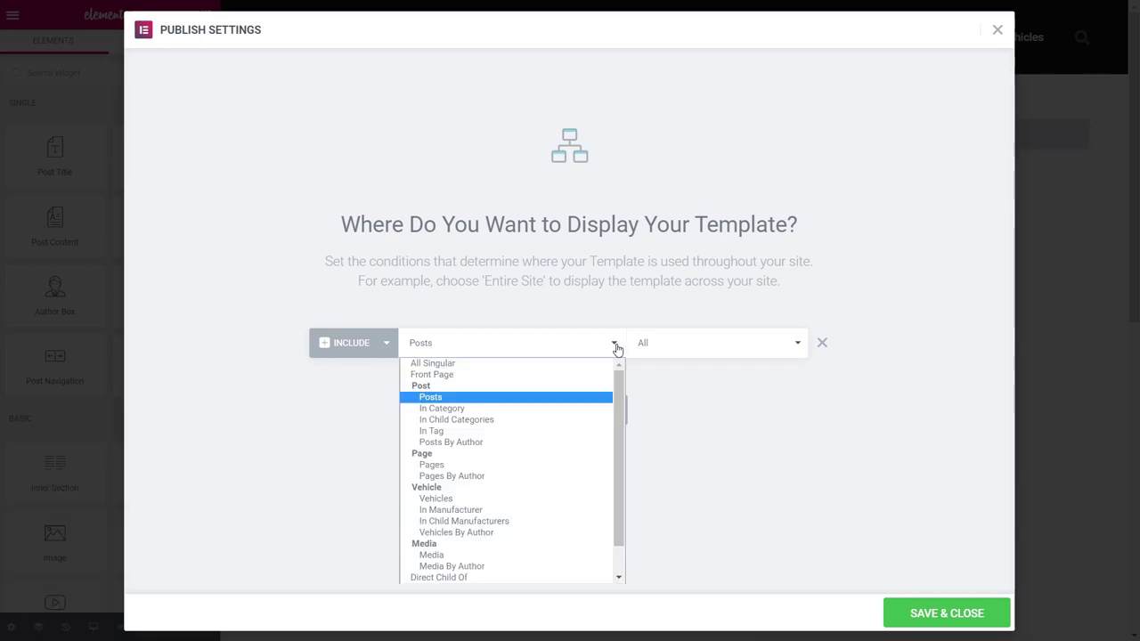
left_click(452, 501)
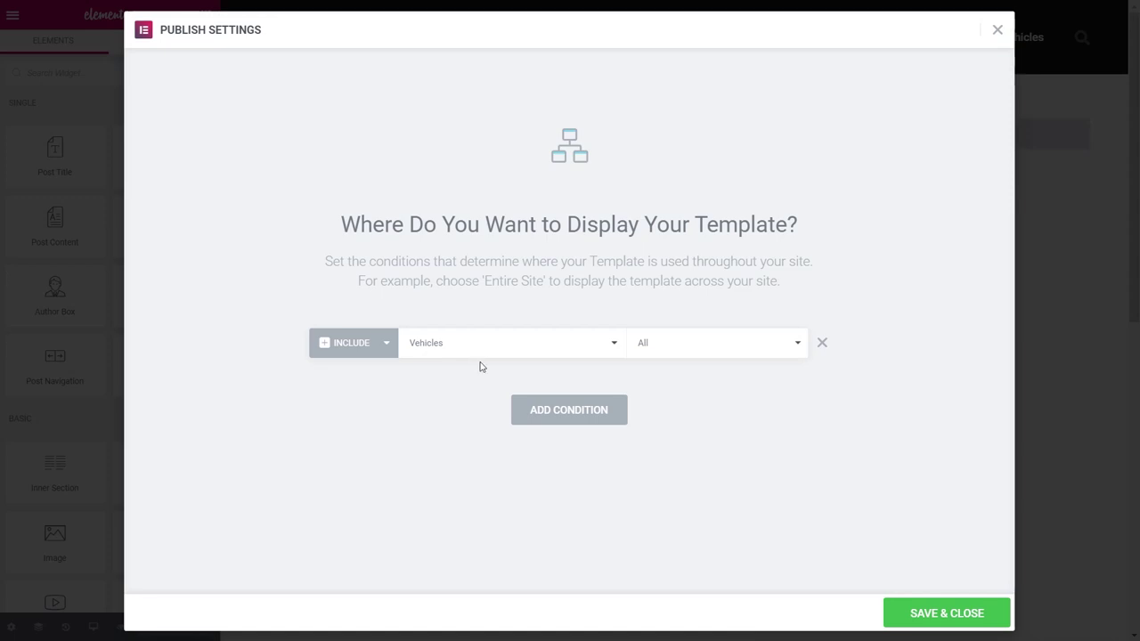
left_click(958, 620)
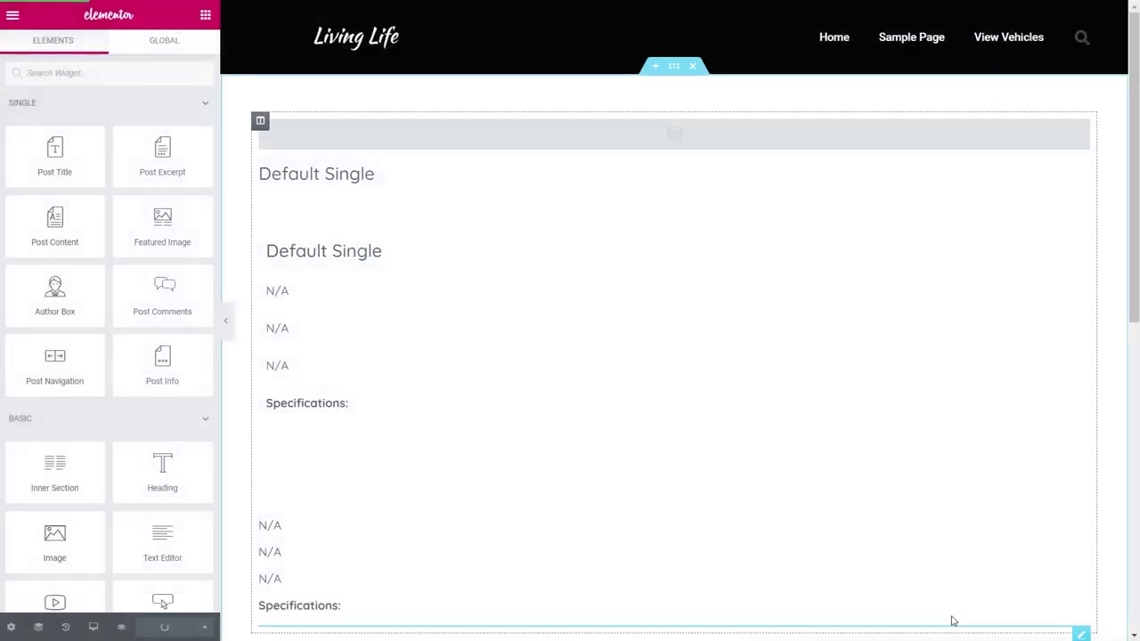
Exit the template editor to the dashboard and examine the TT Roadster's page on the live site through View Vehicles.
left_click(12, 15)
left_click(100, 403)
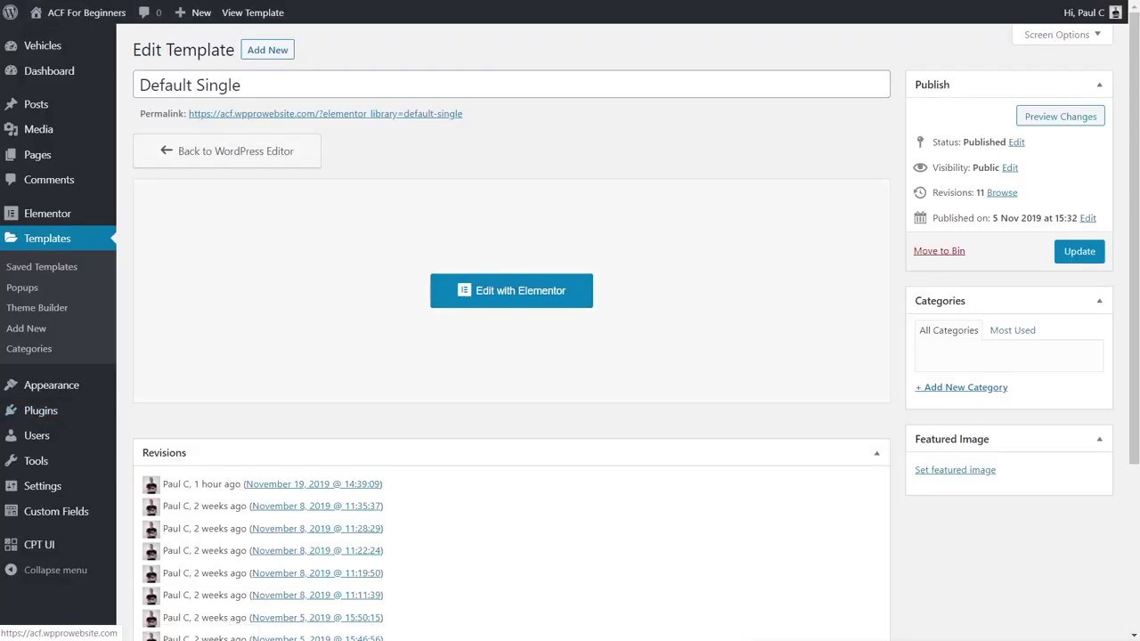
mouse_move(78, 14)
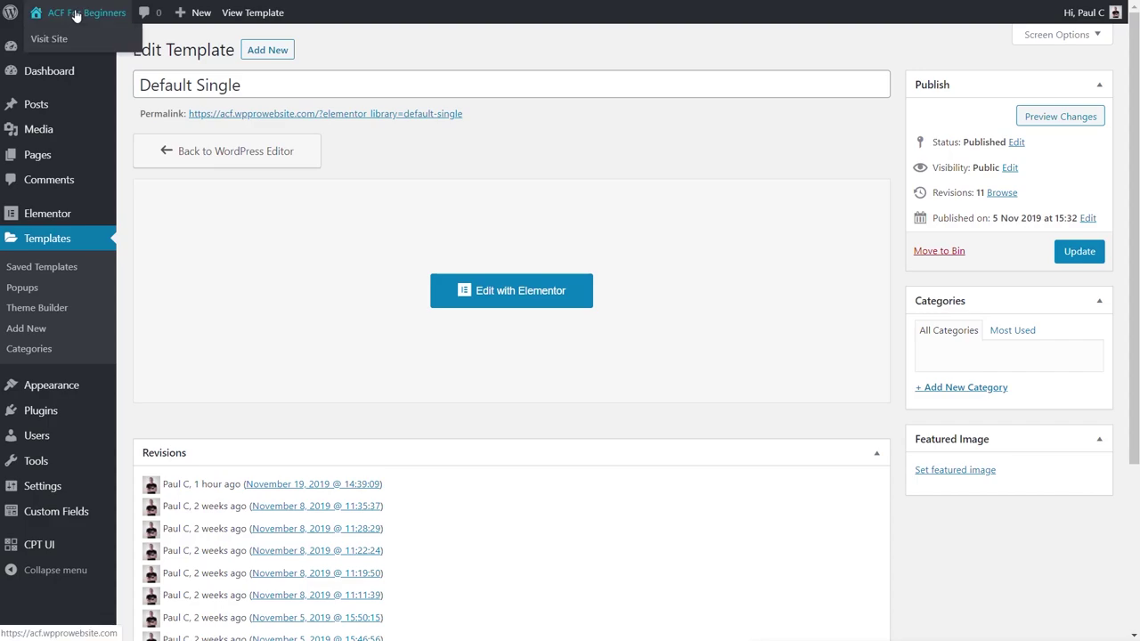
left_click(62, 39)
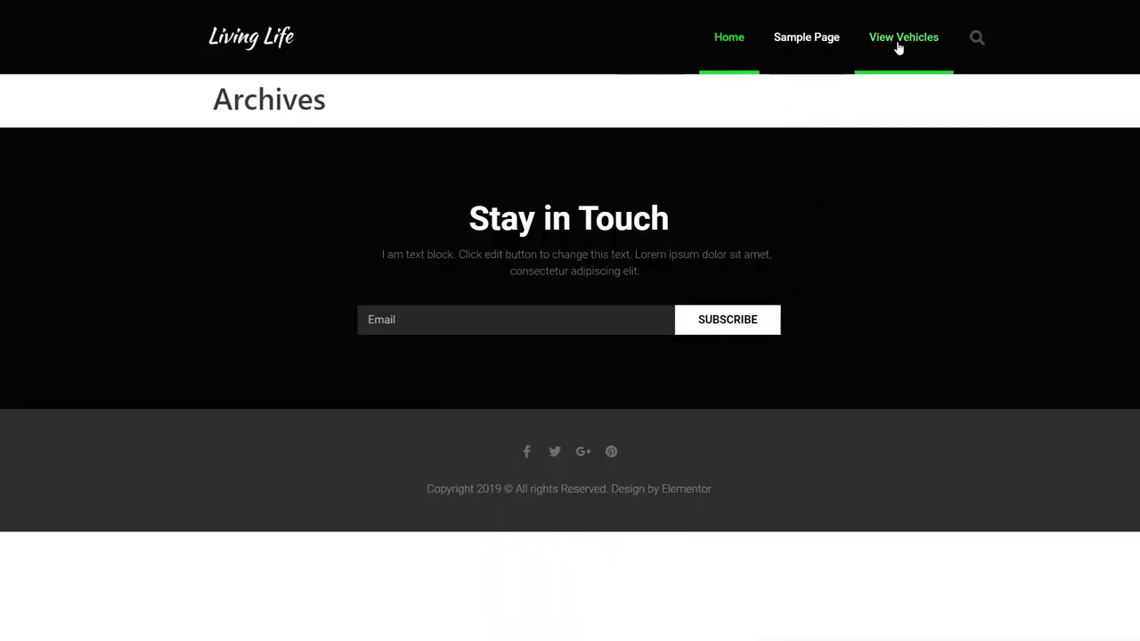
left_click(897, 40)
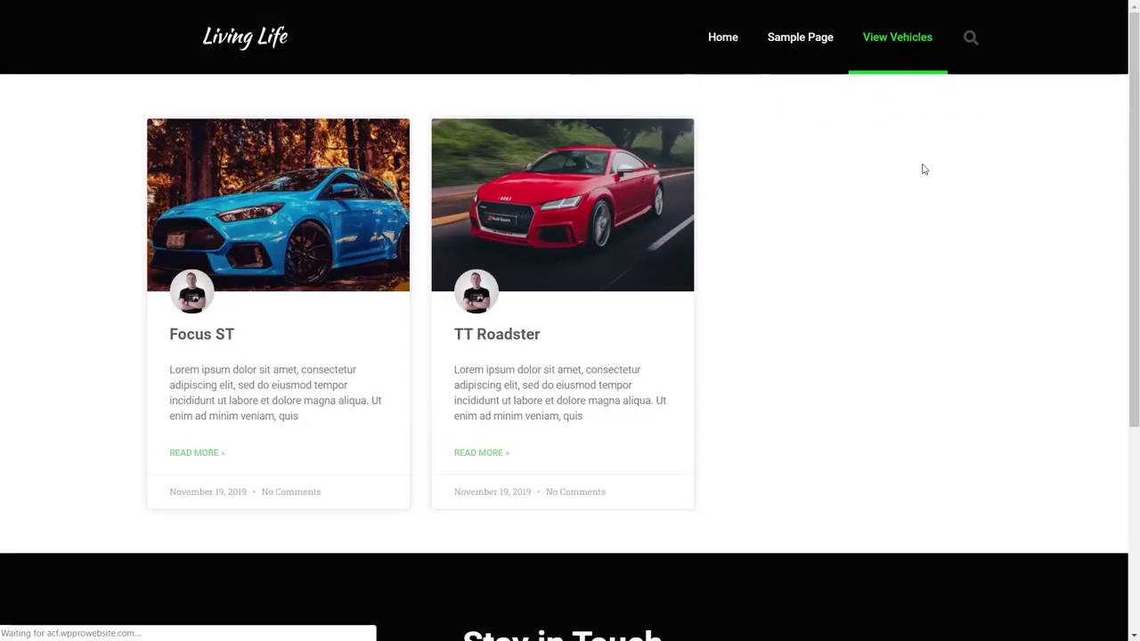
left_click(605, 222)
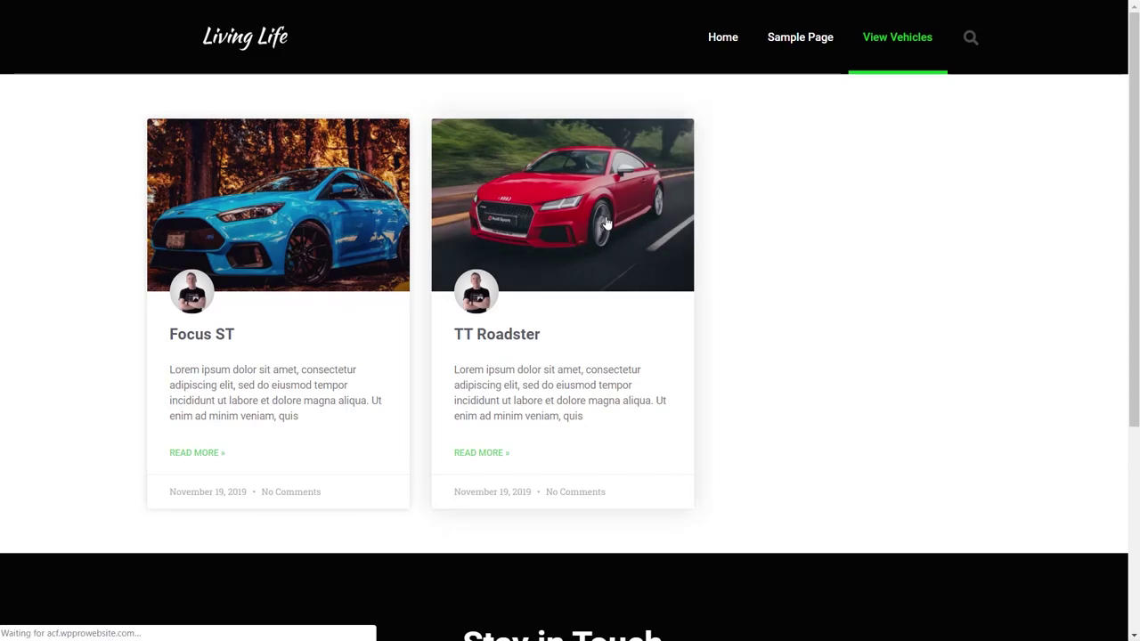
scroll(126, 385, "down", 6)
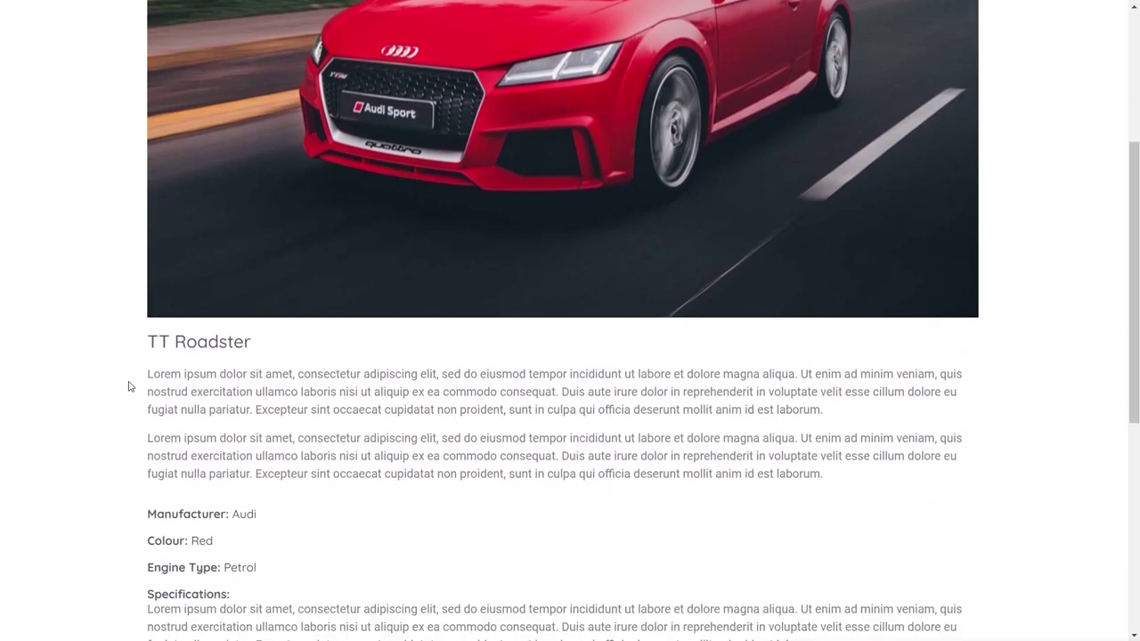
scroll(124, 386, "down", 3)
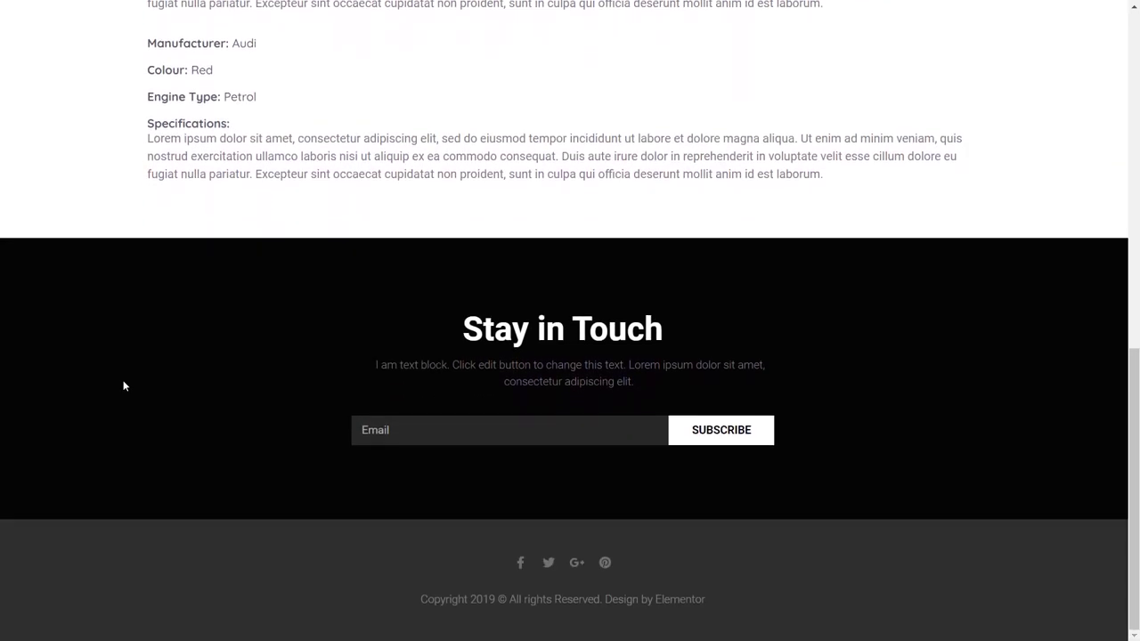
scroll(123, 386, "up", 9)
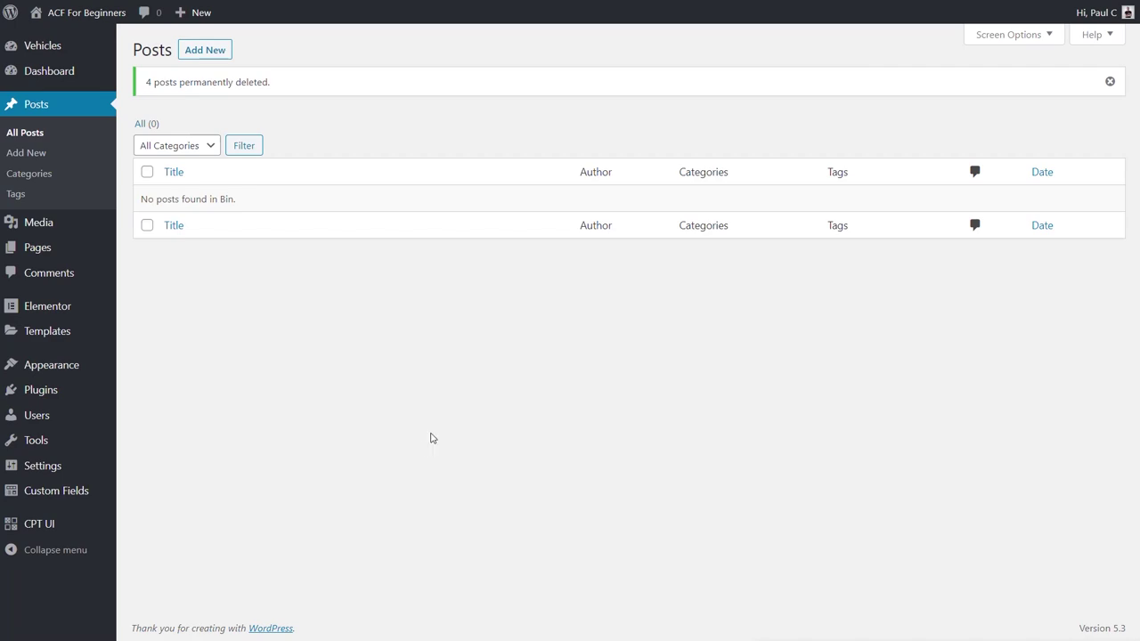
Search the new plugins for "ele custom skin", install and activate Elementor Custom Skin, and dismiss its promotional notice.
mouse_move(42, 395)
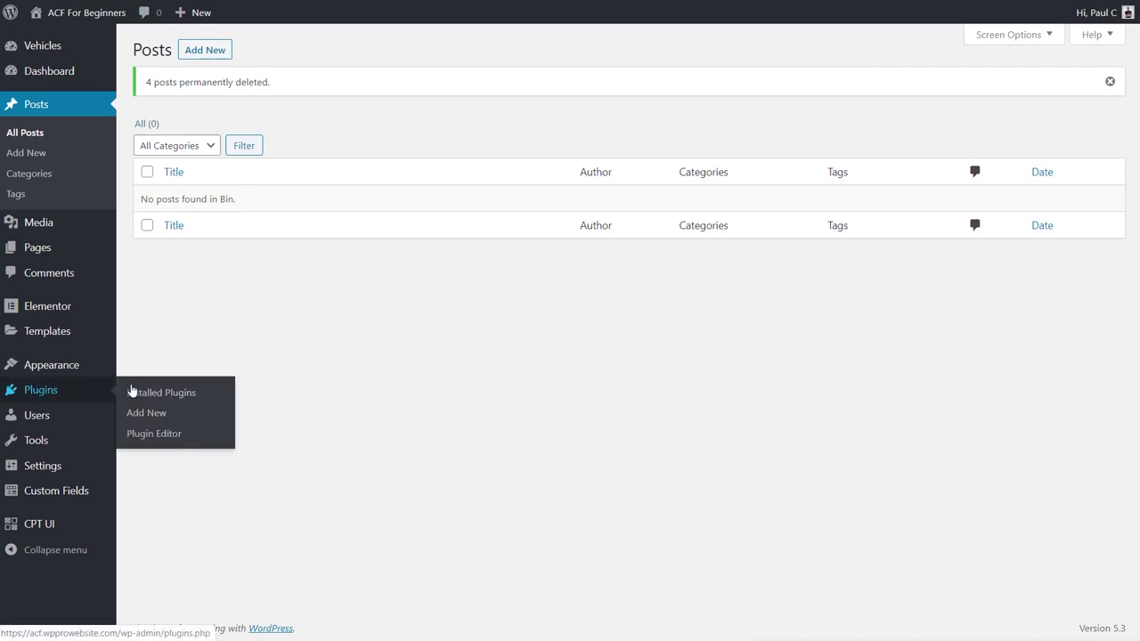
left_click(150, 414)
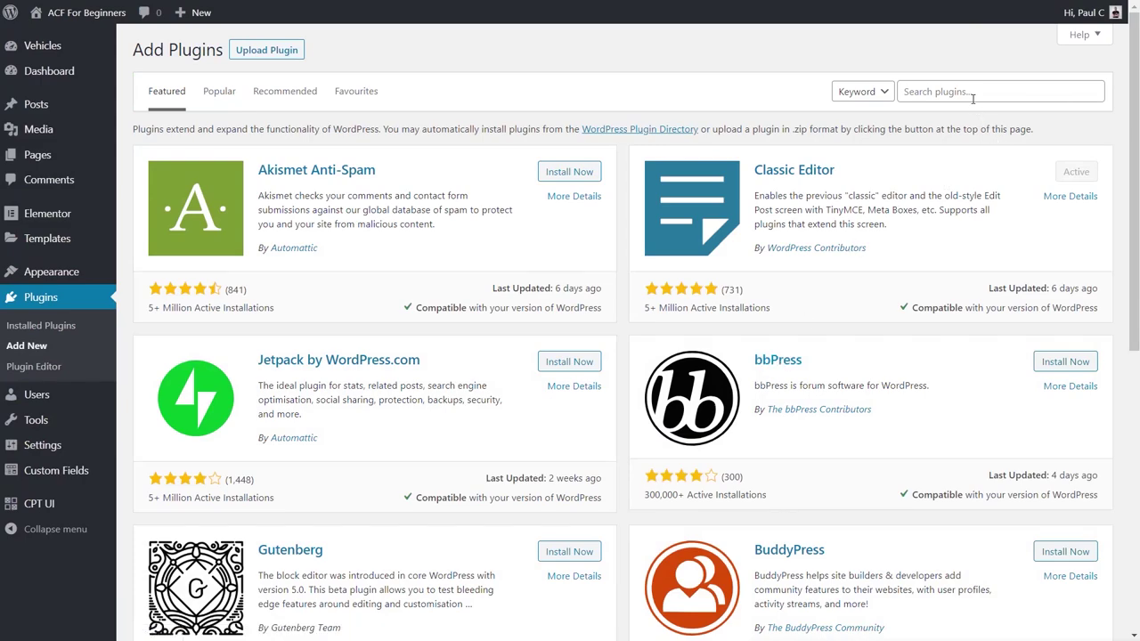
left_click(972, 99)
type("elecustom skin")
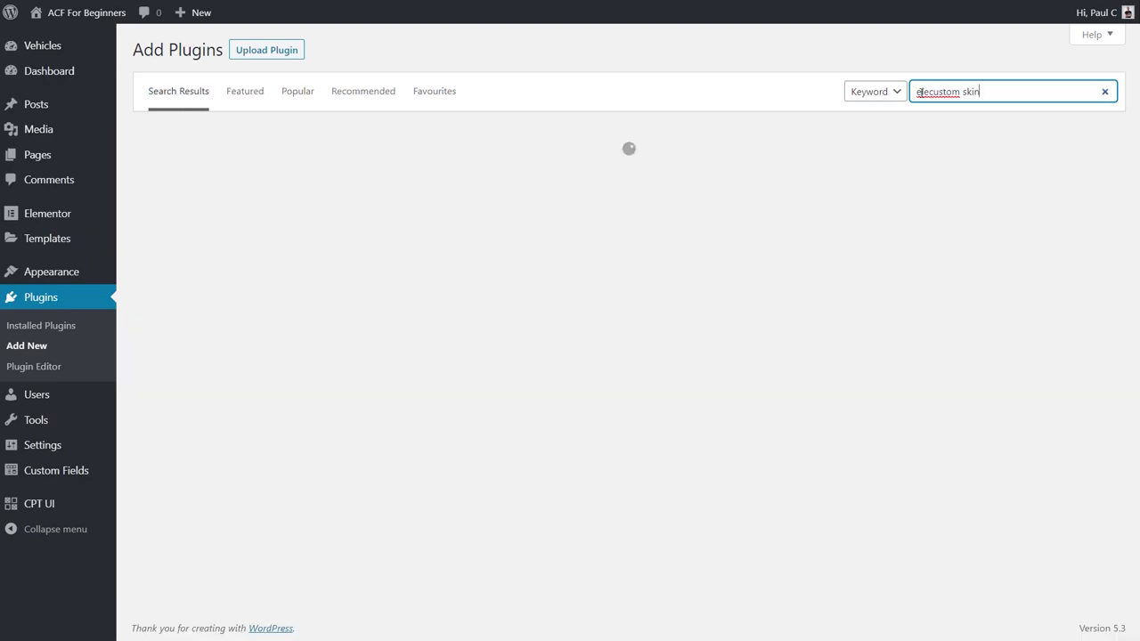
key("ctrl+a")
key("End")
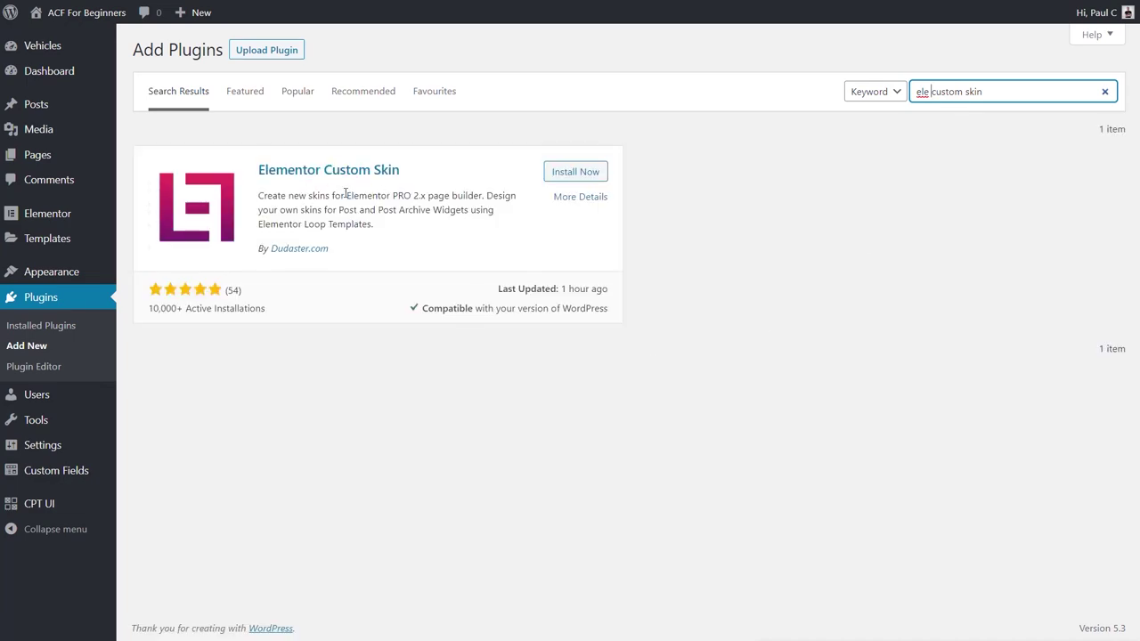
left_click(571, 172)
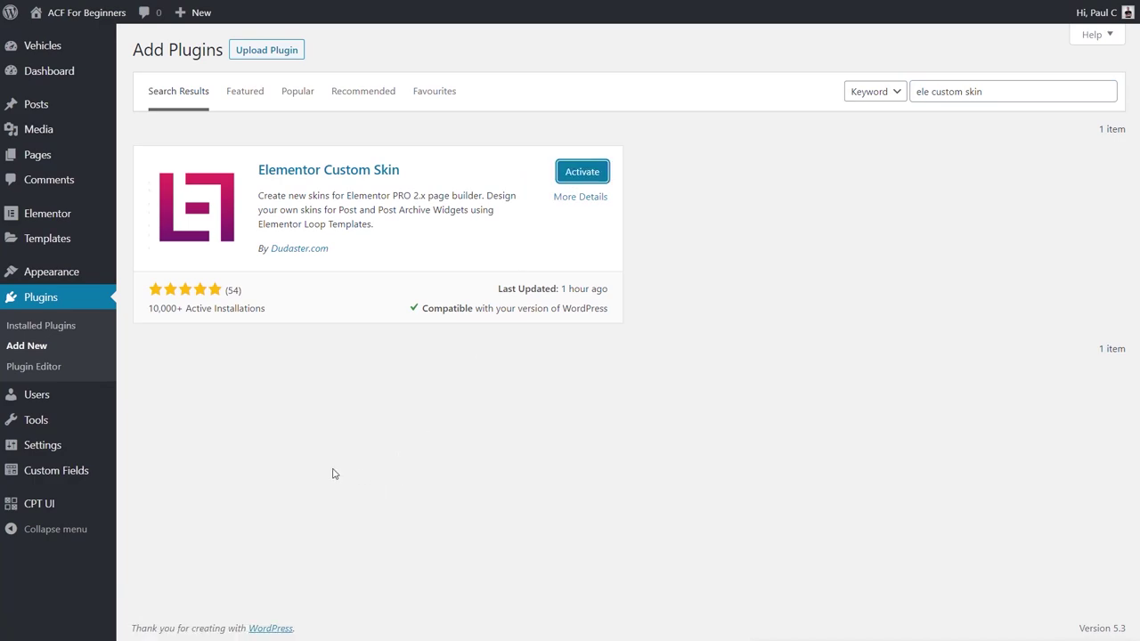
left_click(579, 172)
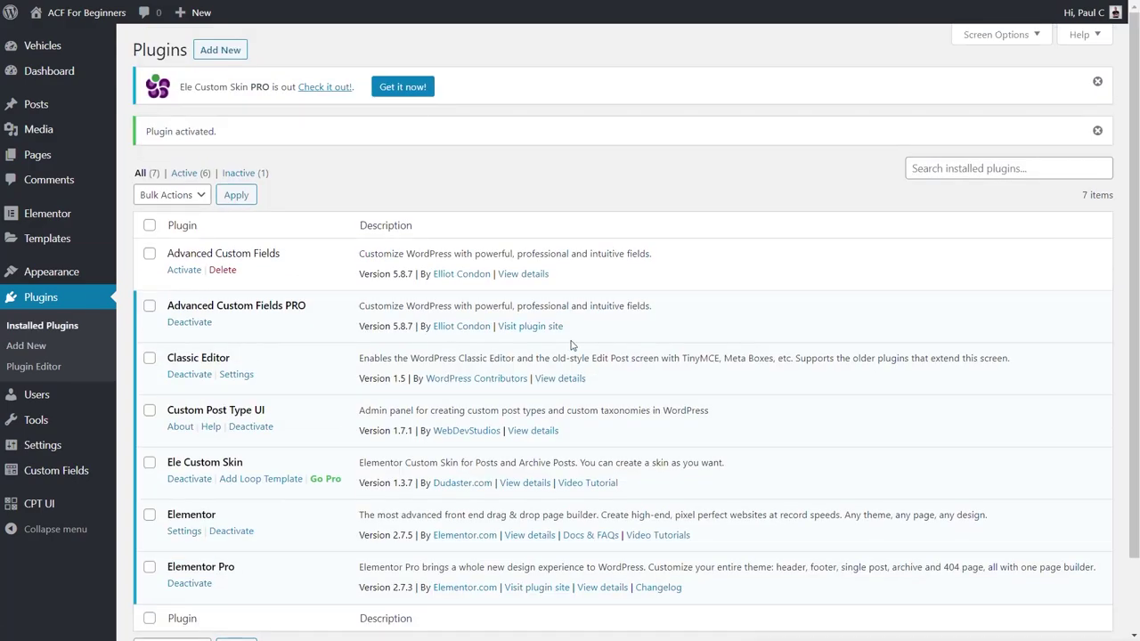
left_click(1097, 84)
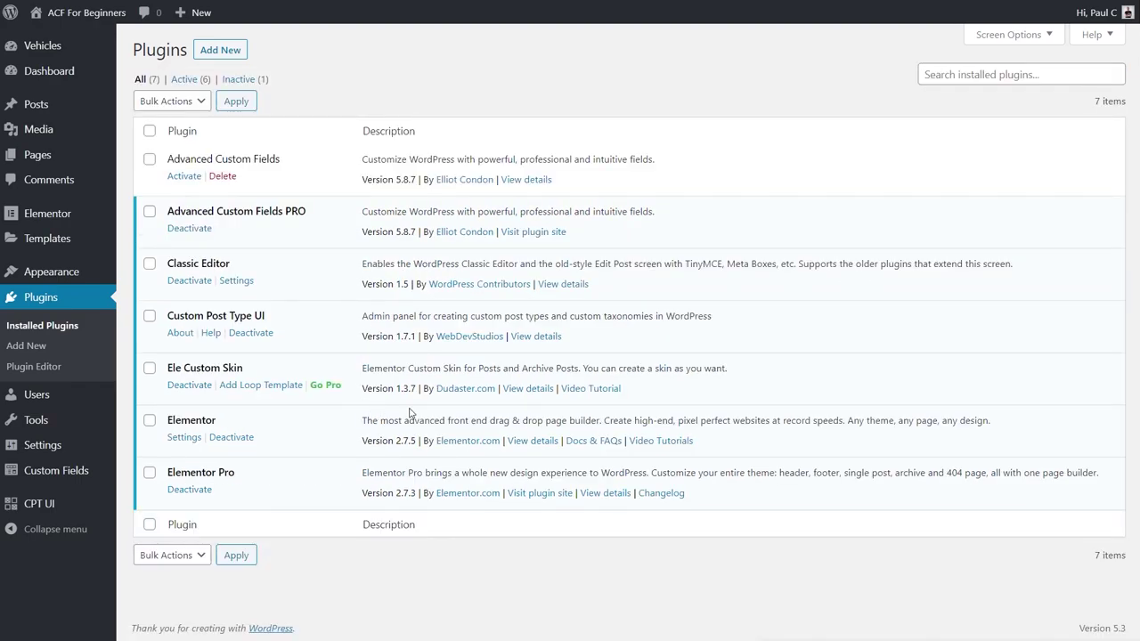
Create a Loop template named Default Vehicle Loop in the theme builder, closing the template library to start from a blank layout.
mouse_move(85, 238)
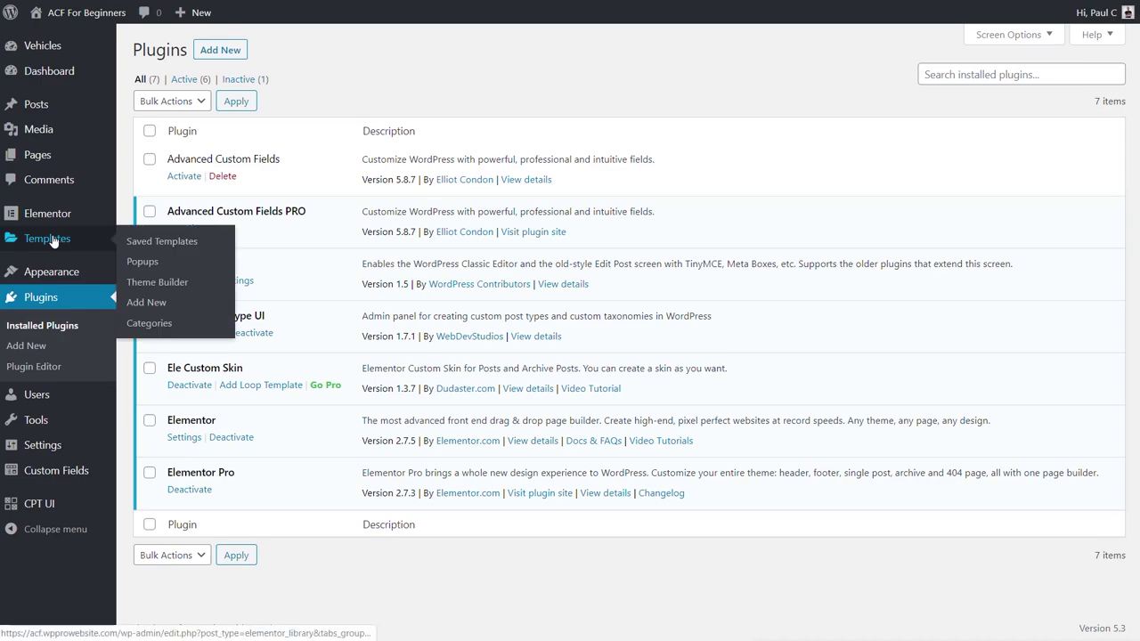
left_click(149, 283)
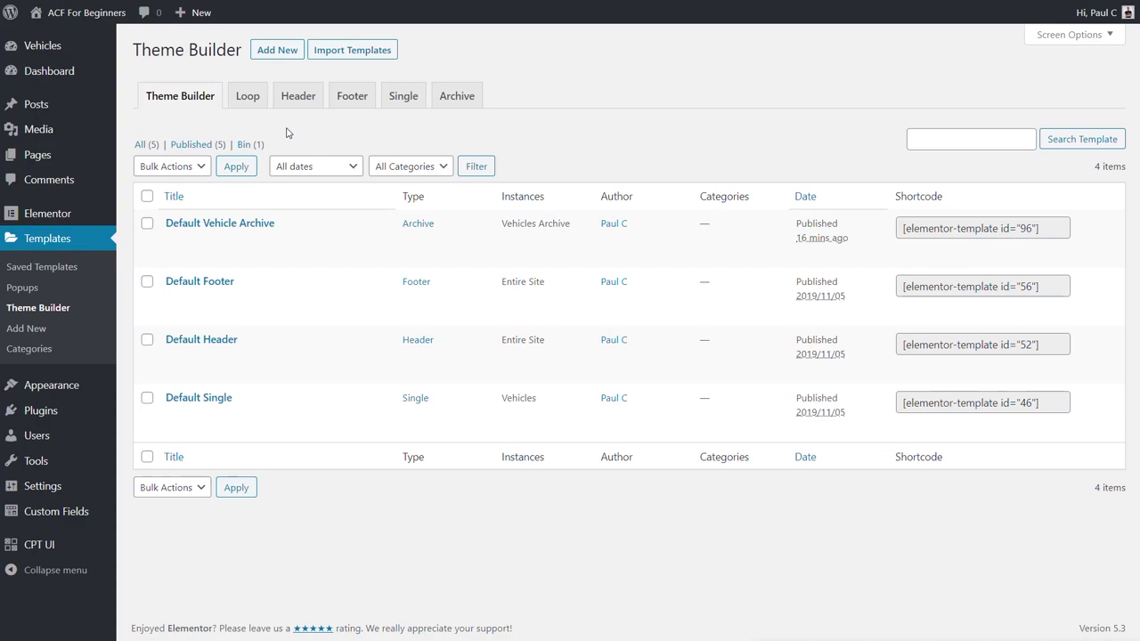
left_click(242, 96)
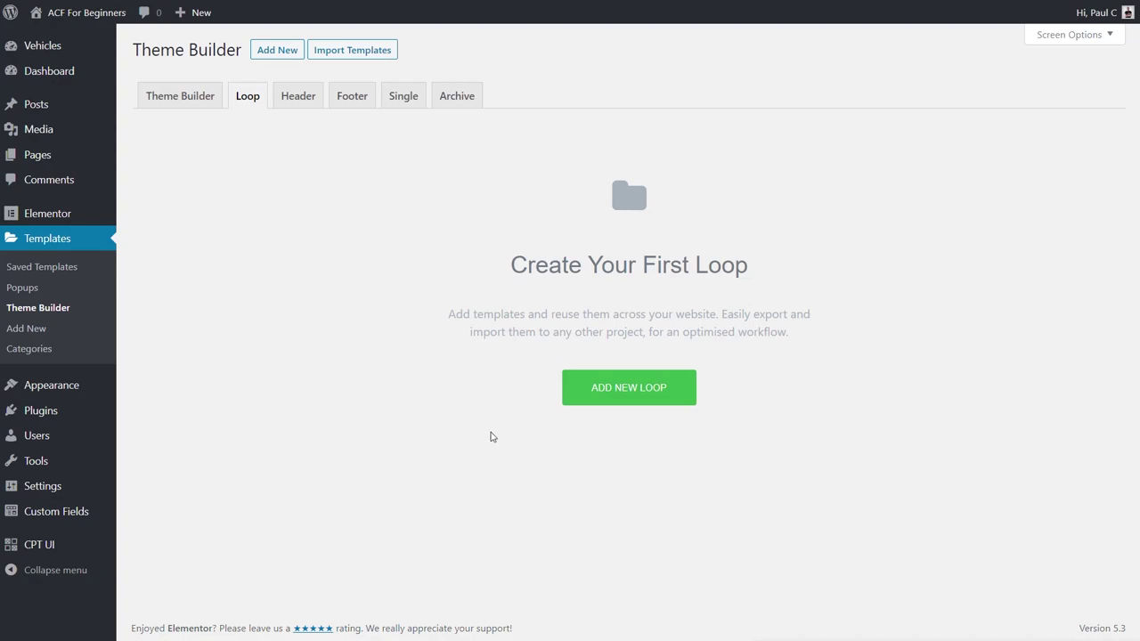
left_click(633, 392)
left_click(638, 377)
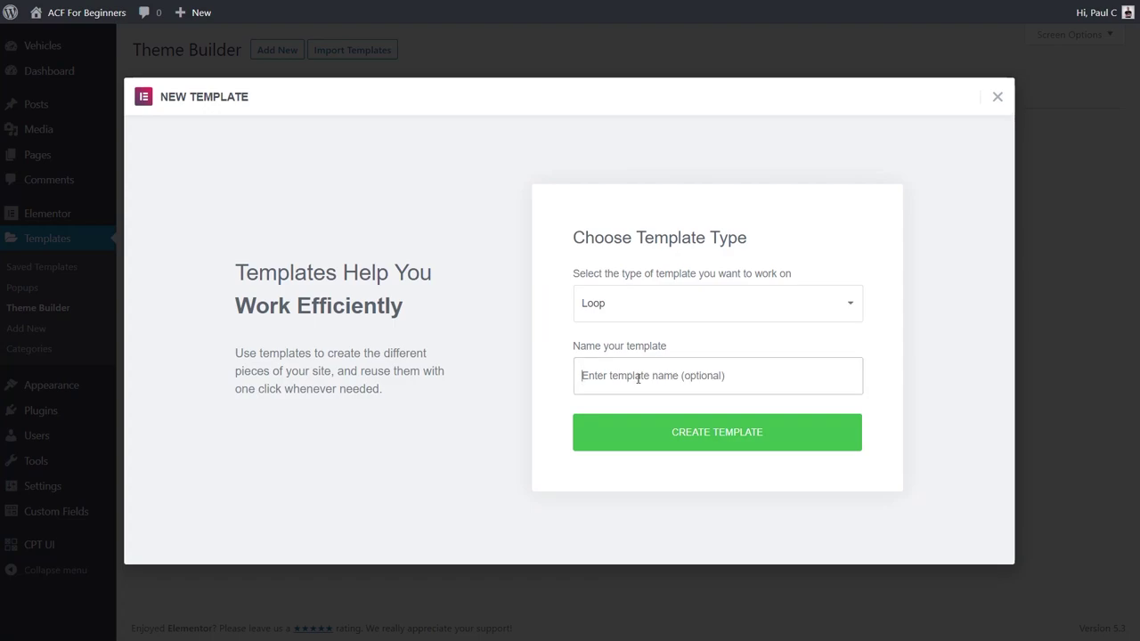
type("Default Vehicle Loop")
left_click(719, 443)
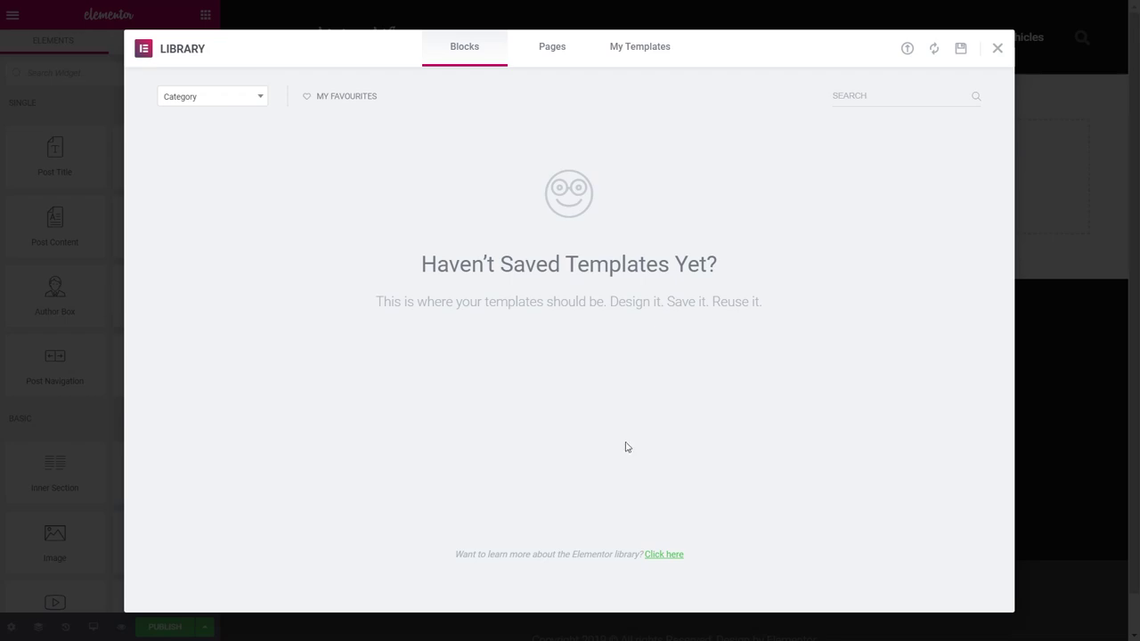
left_click(997, 48)
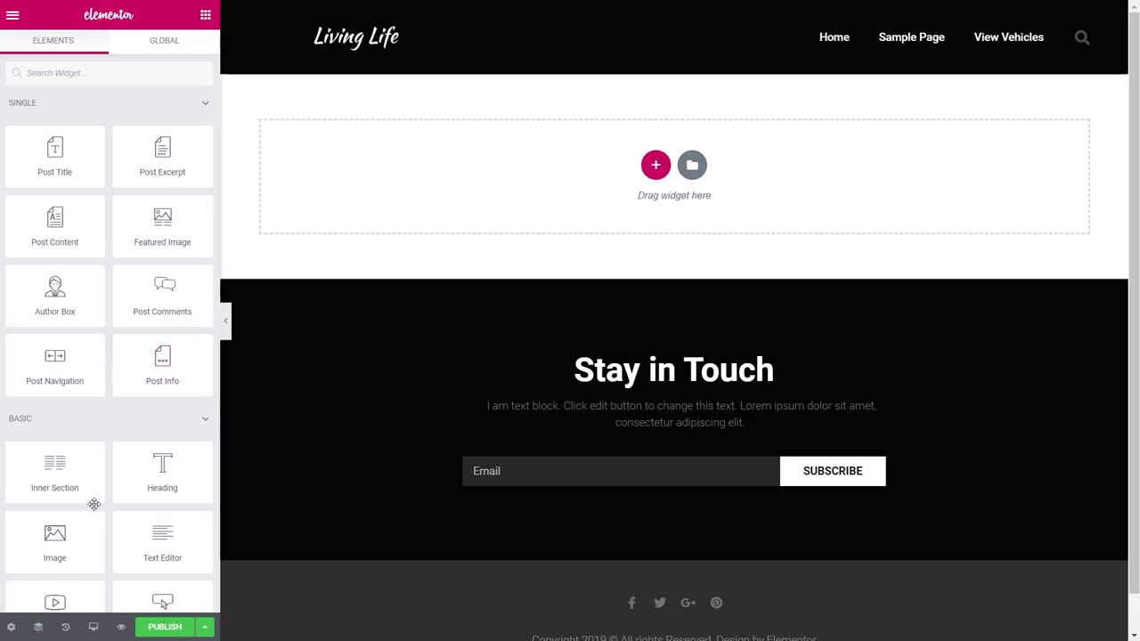
Set the loop template's page layout to Elementor Canvas and preview its dynamic content as Vehicle, applying the preview.
left_click(10, 626)
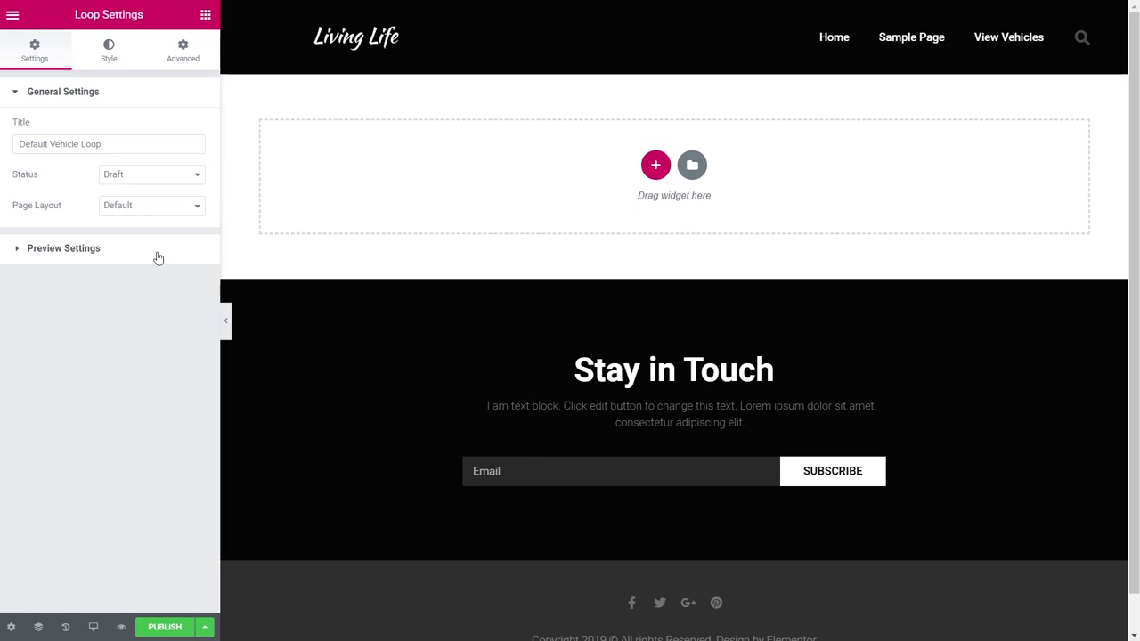
left_click(153, 209)
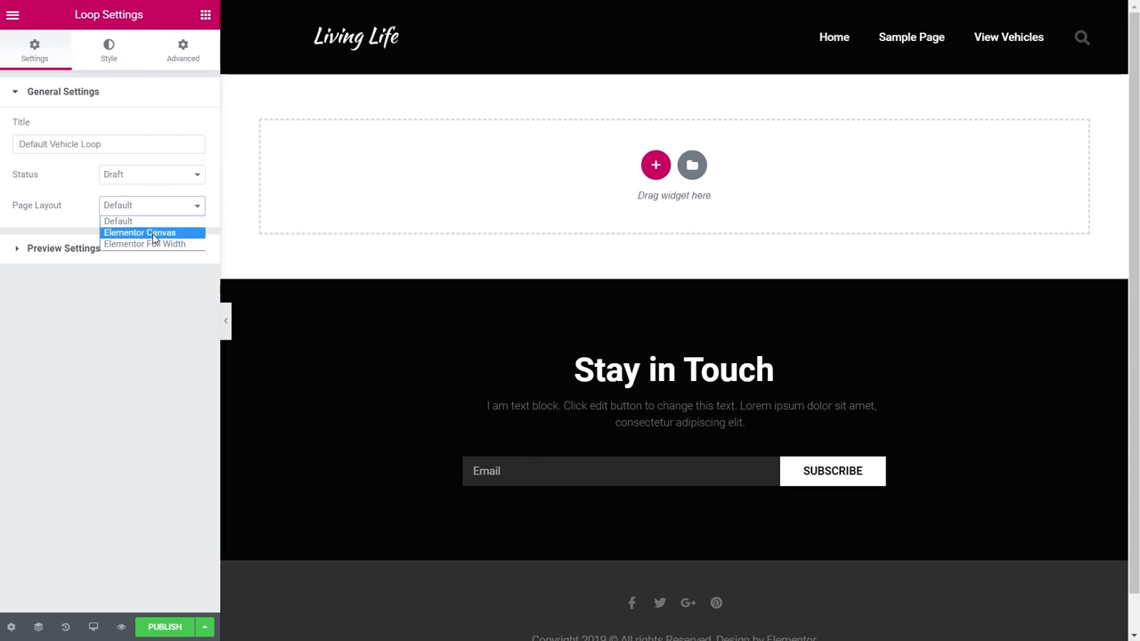
left_click(154, 233)
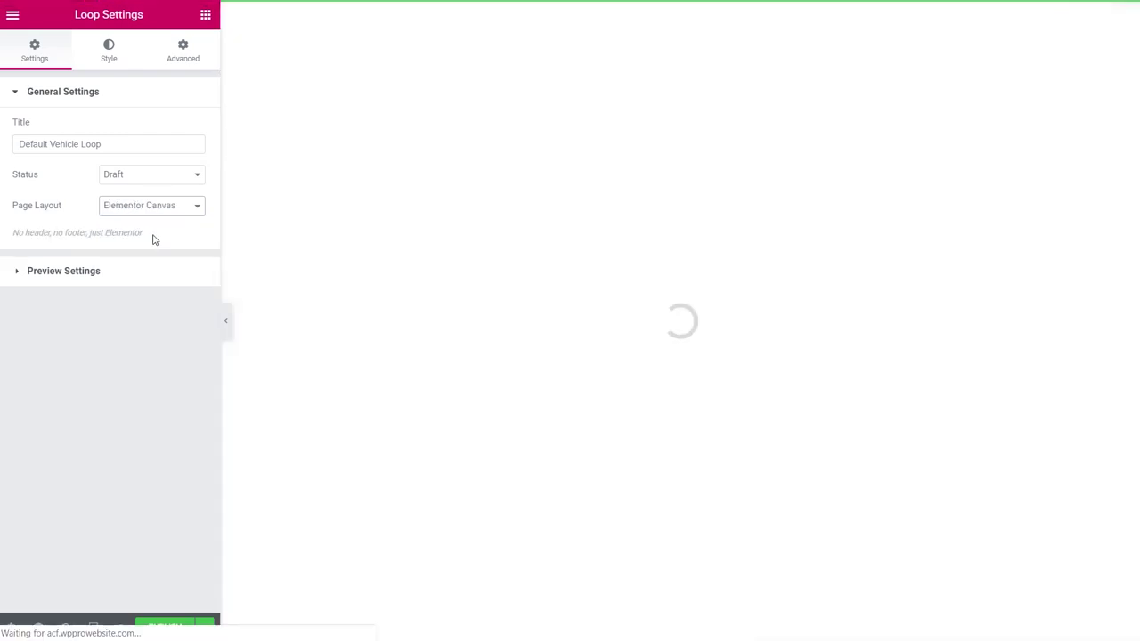
left_click(64, 272)
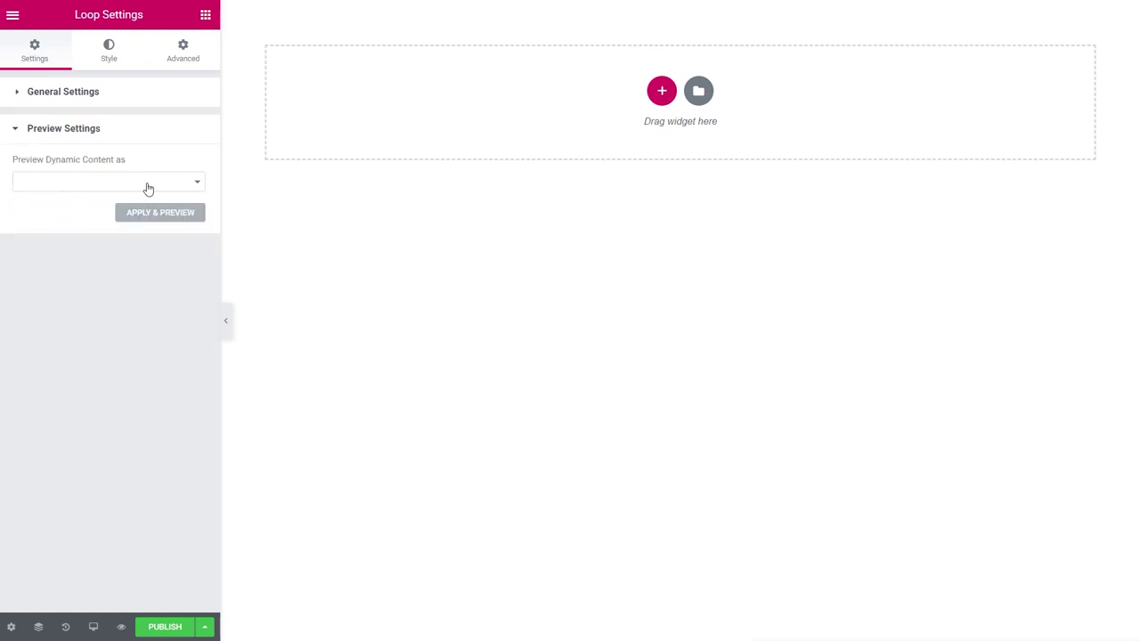
left_click(65, 187)
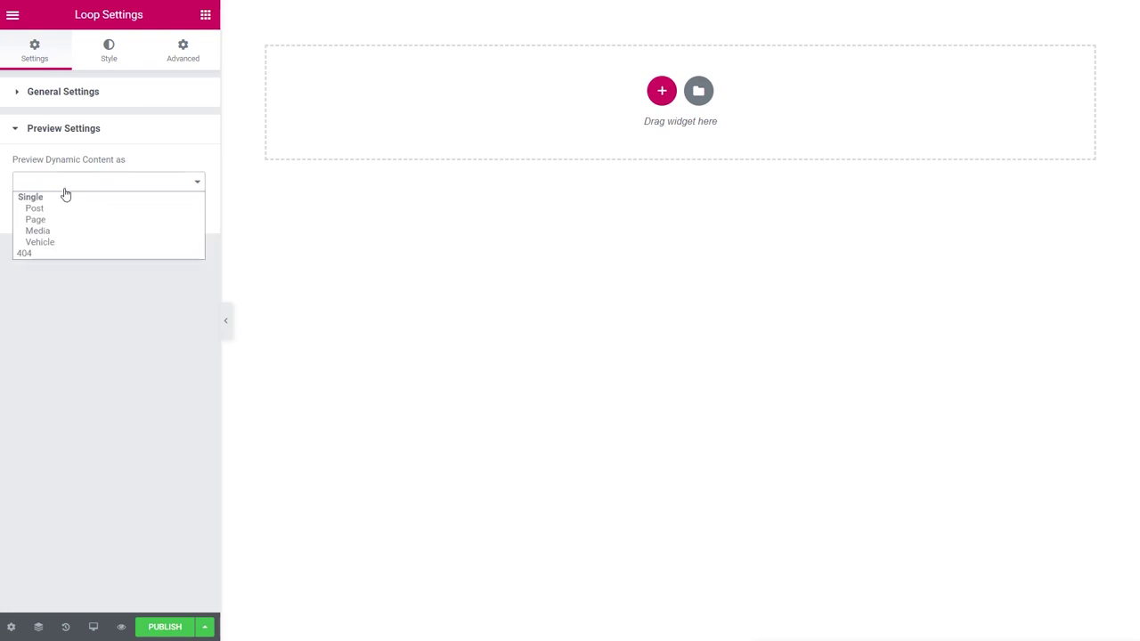
left_click(48, 243)
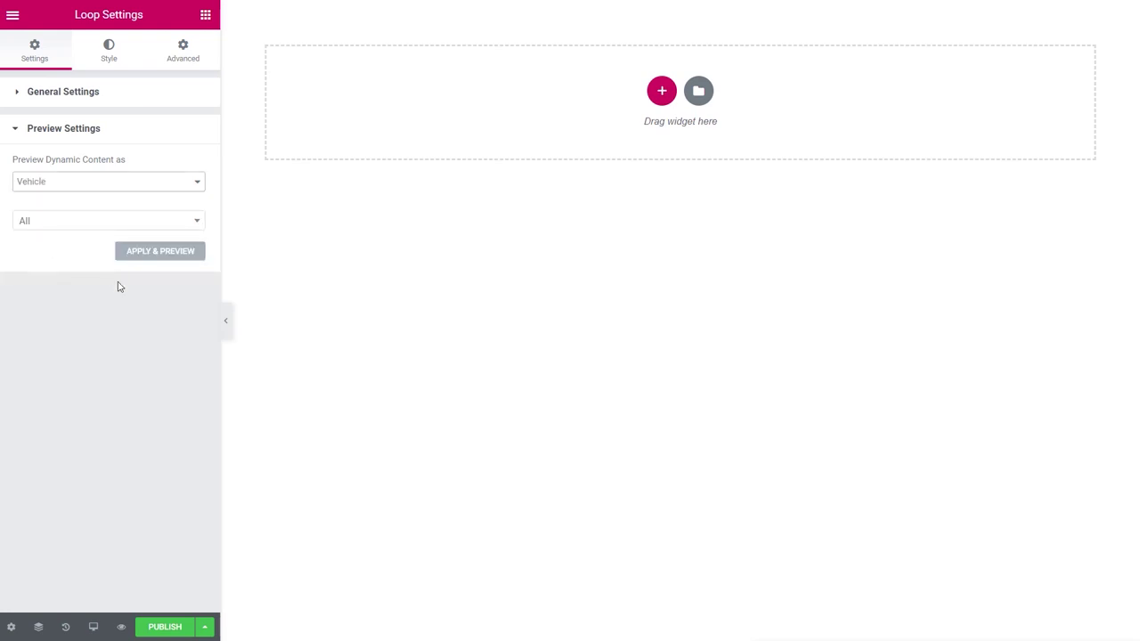
left_click(156, 253)
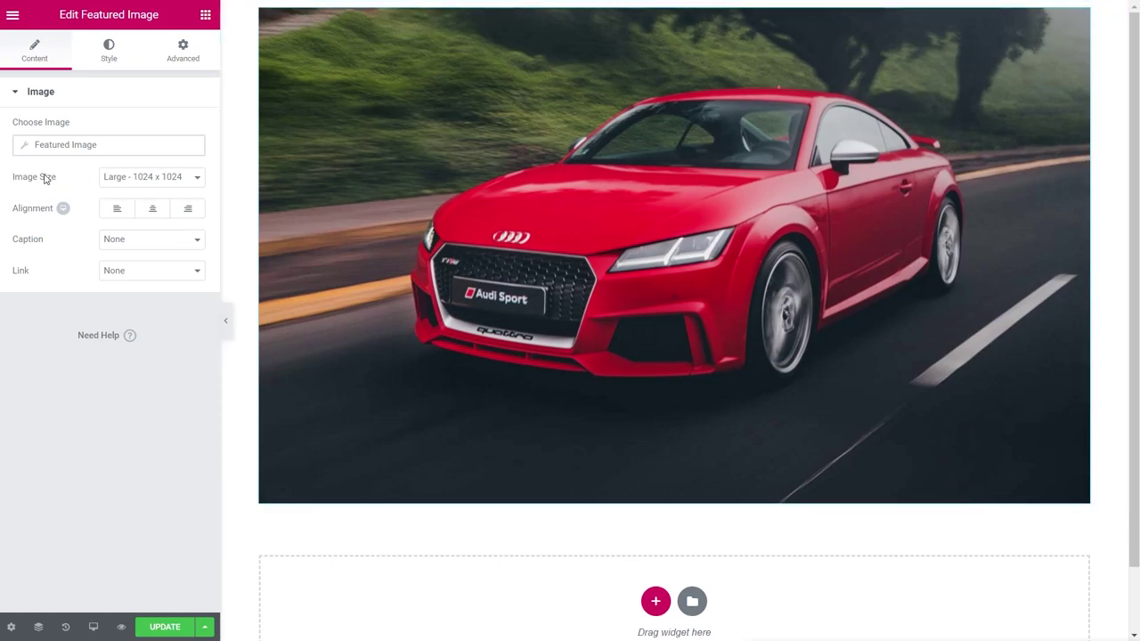
Center the featured image and set its image size to Medium Large - 768 x 0.
left_click(152, 208)
left_click(141, 178)
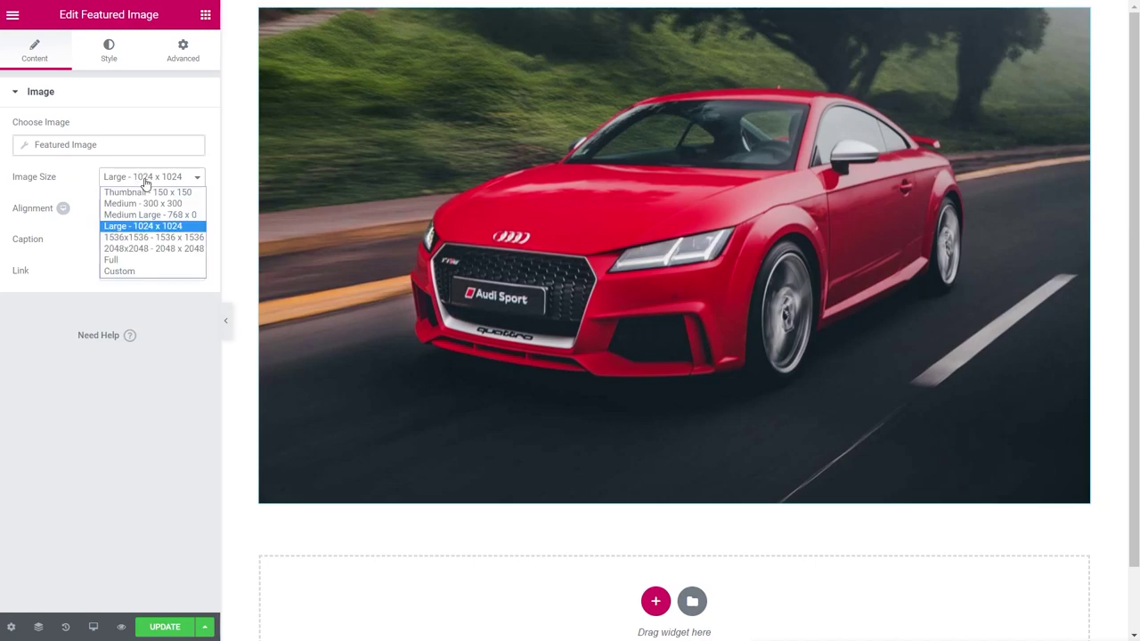
left_click(153, 216)
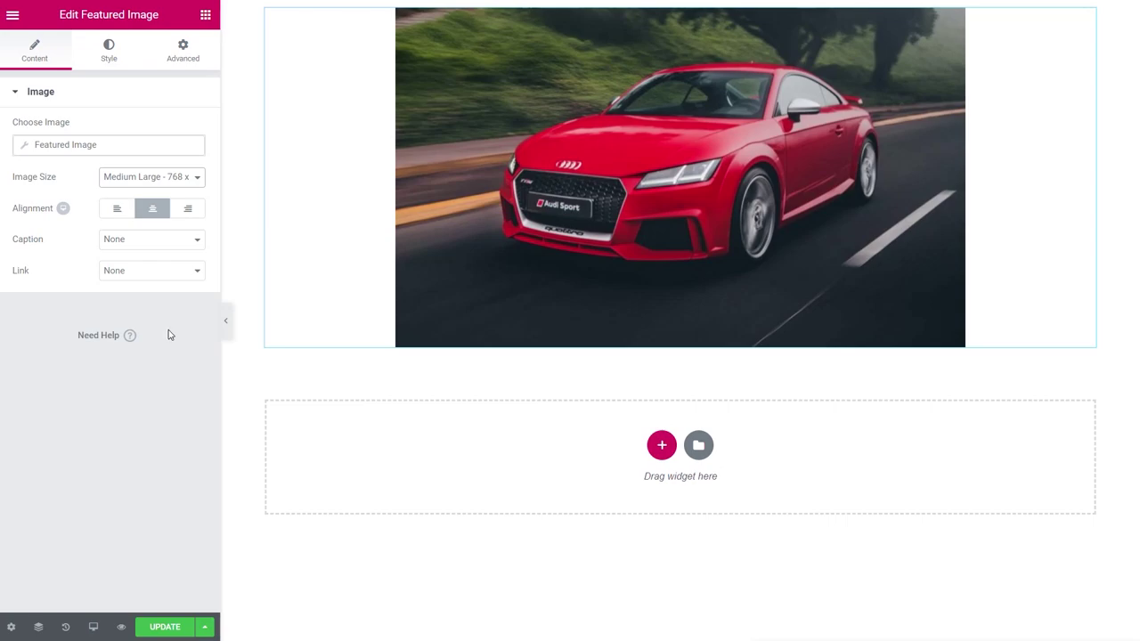
Link the featured image to a custom URL that dynamically uses the Post URL.
left_click(140, 275)
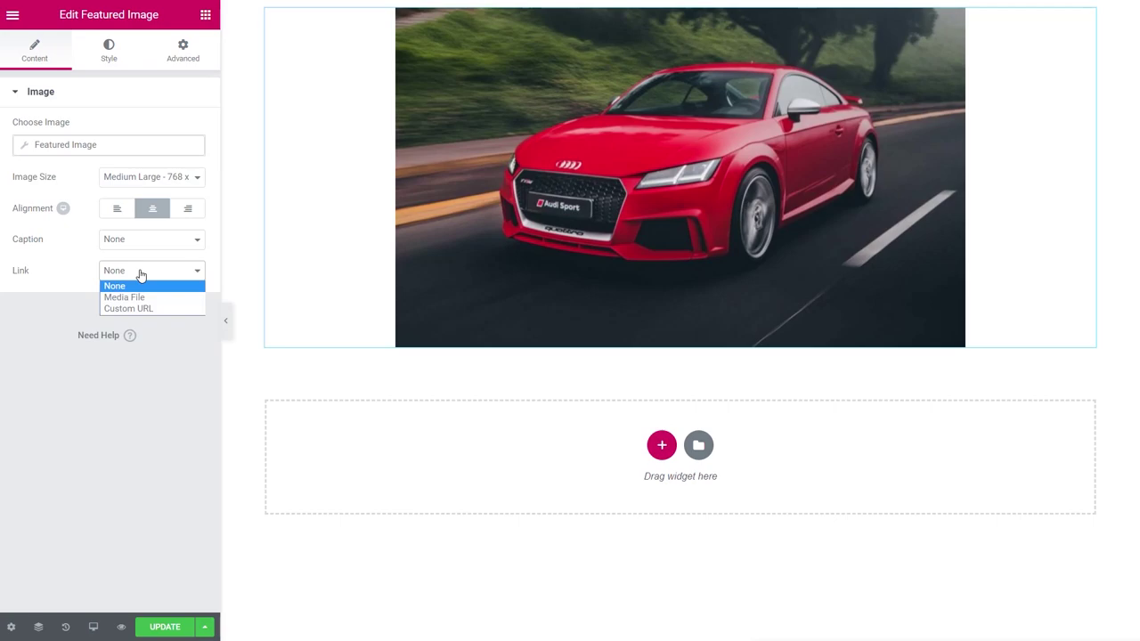
left_click(139, 309)
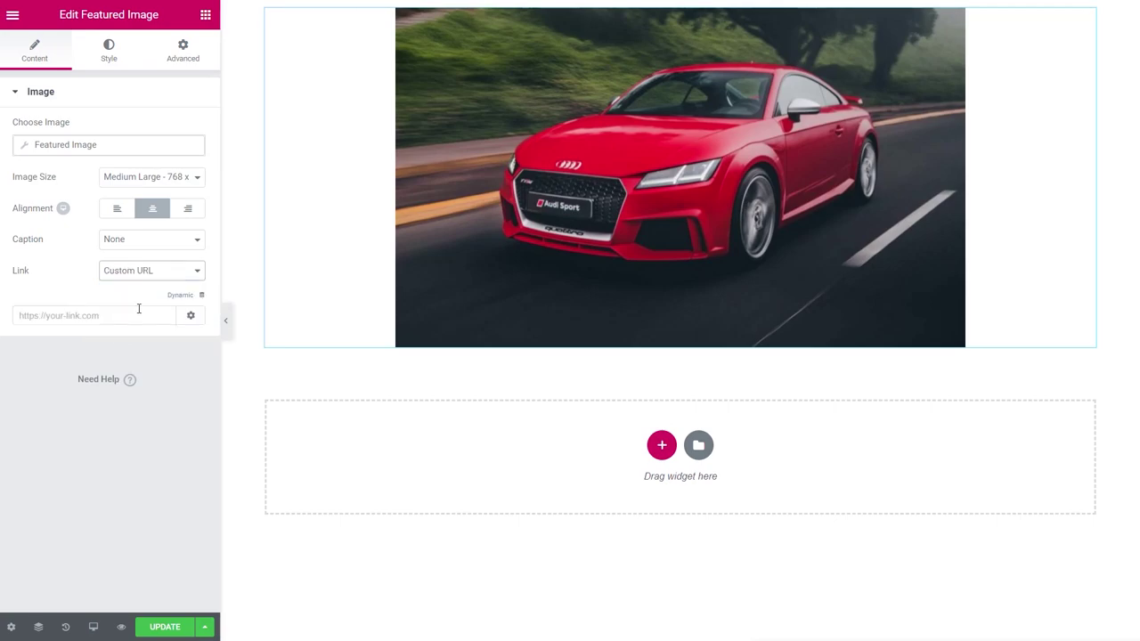
left_click(202, 296)
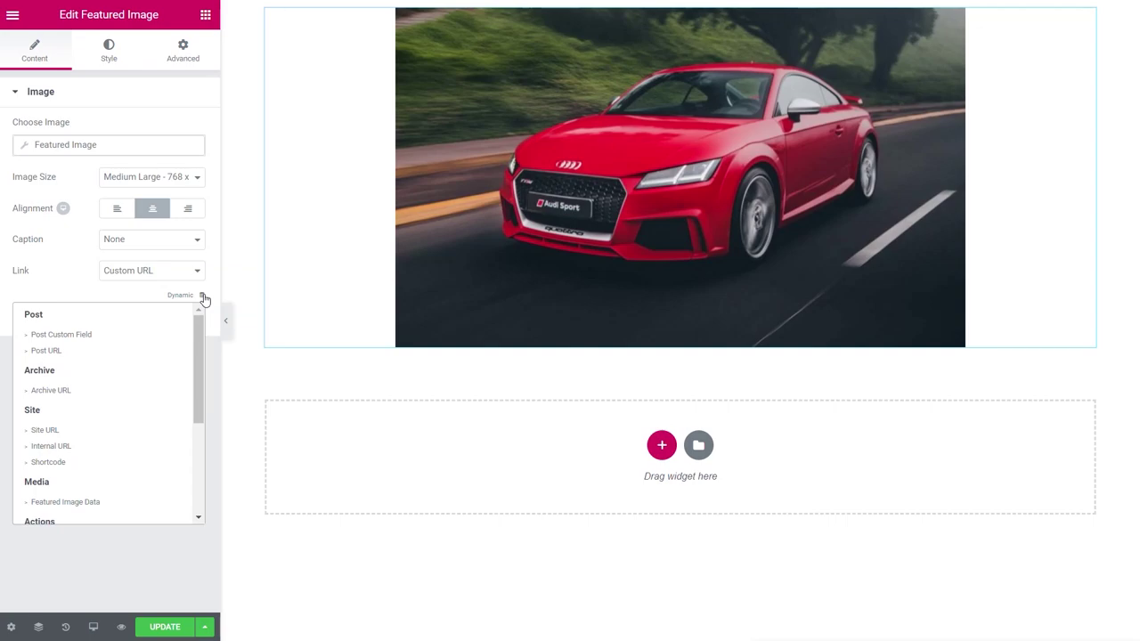
left_click(46, 351)
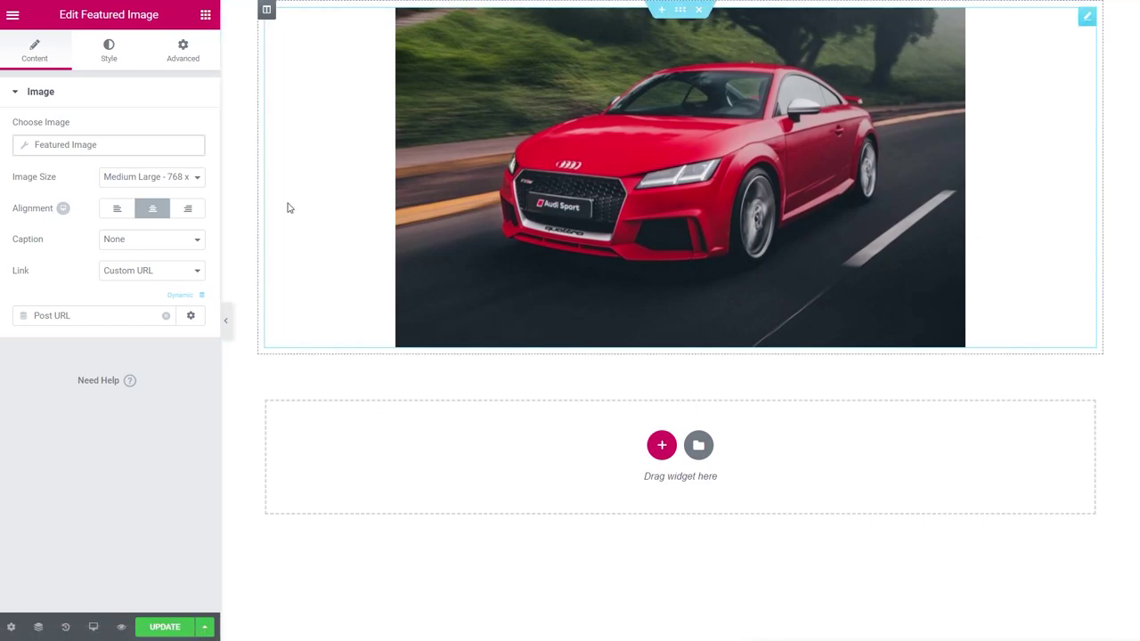
Add a Post Title widget below the featured image and set its HTML tag to H3.
left_click(206, 15)
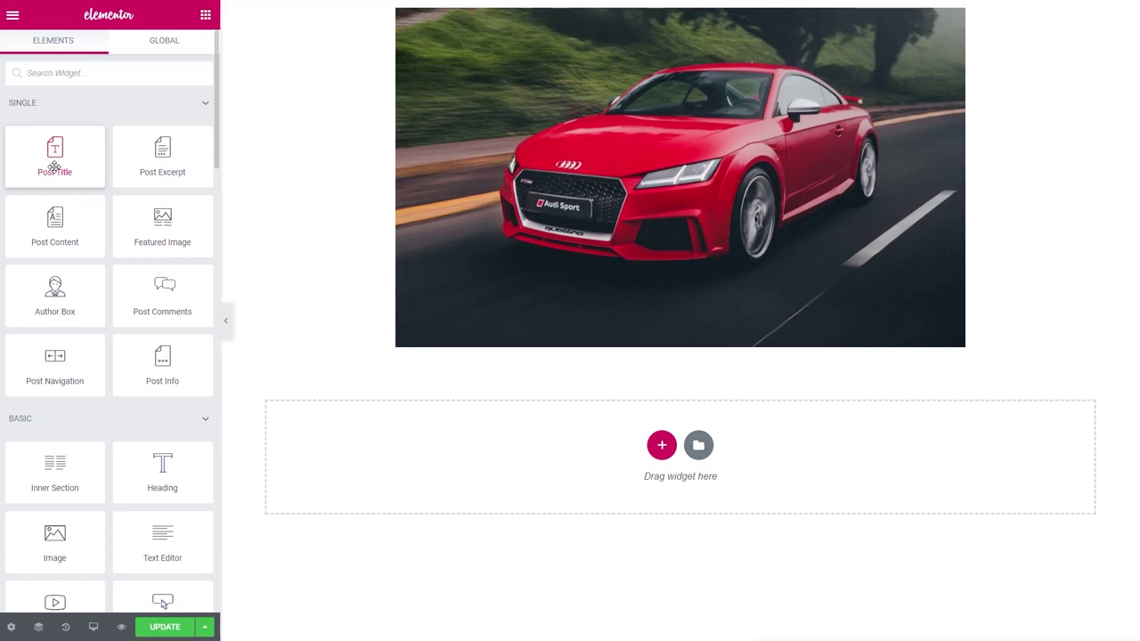
left_click_drag(55, 163, 447, 374)
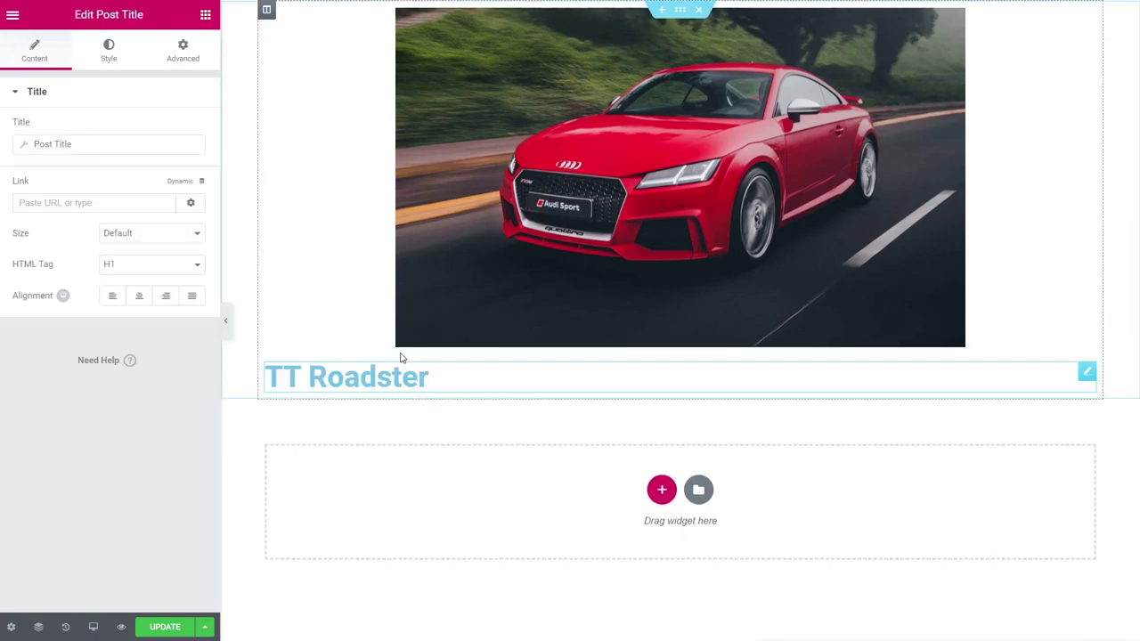
left_click(119, 272)
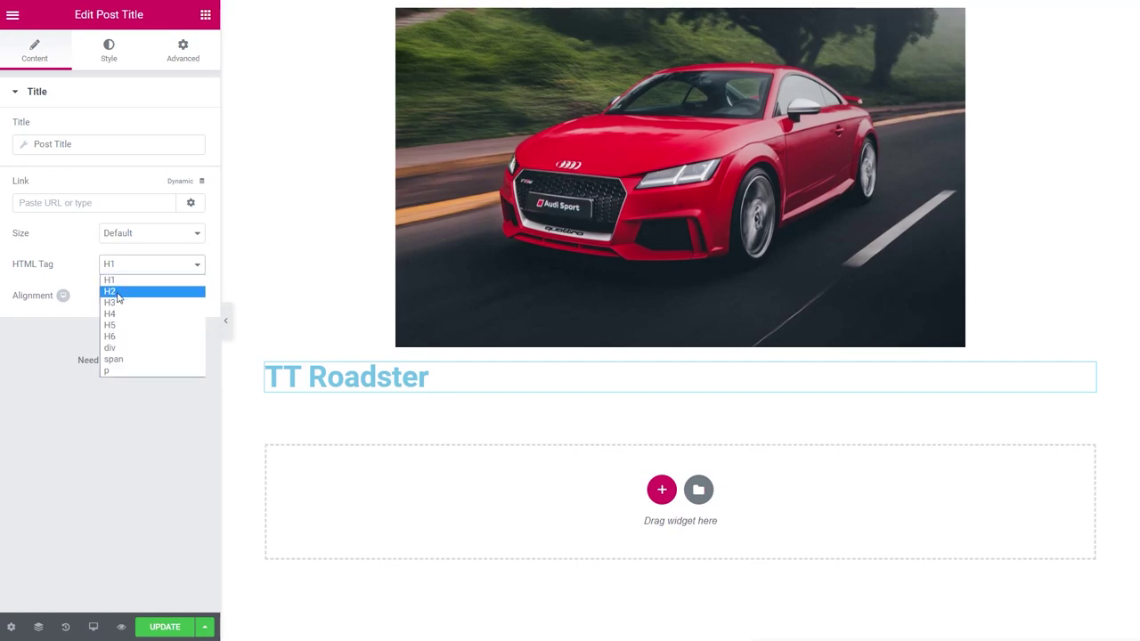
left_click(120, 301)
Change the post title's text colour to the dark grey swatch from the palette.
left_click(108, 51)
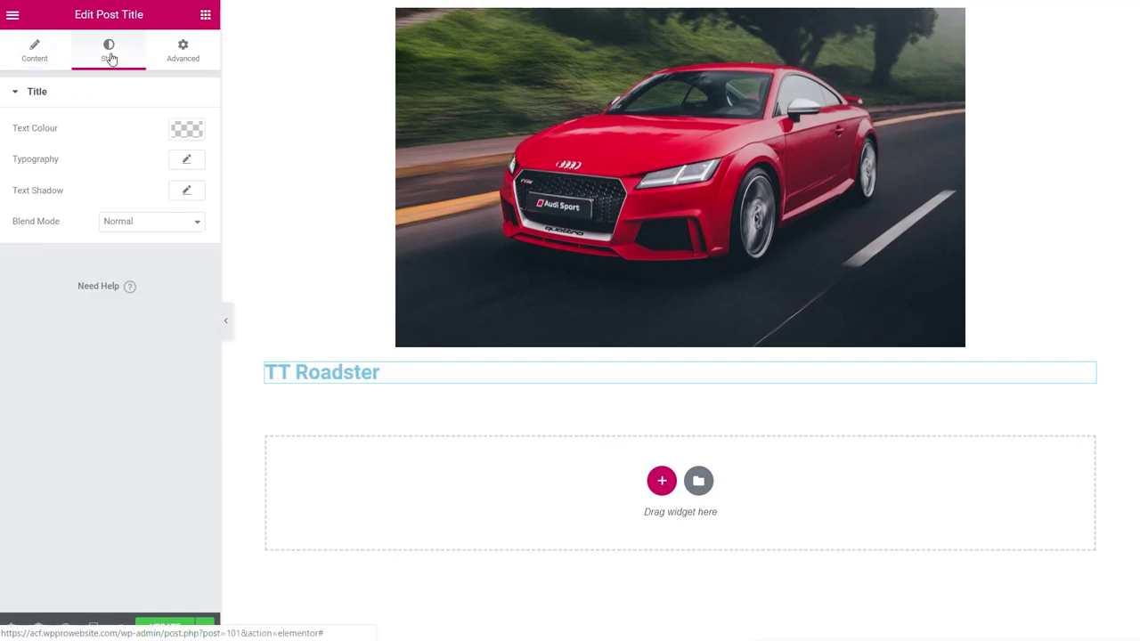
left_click(186, 125)
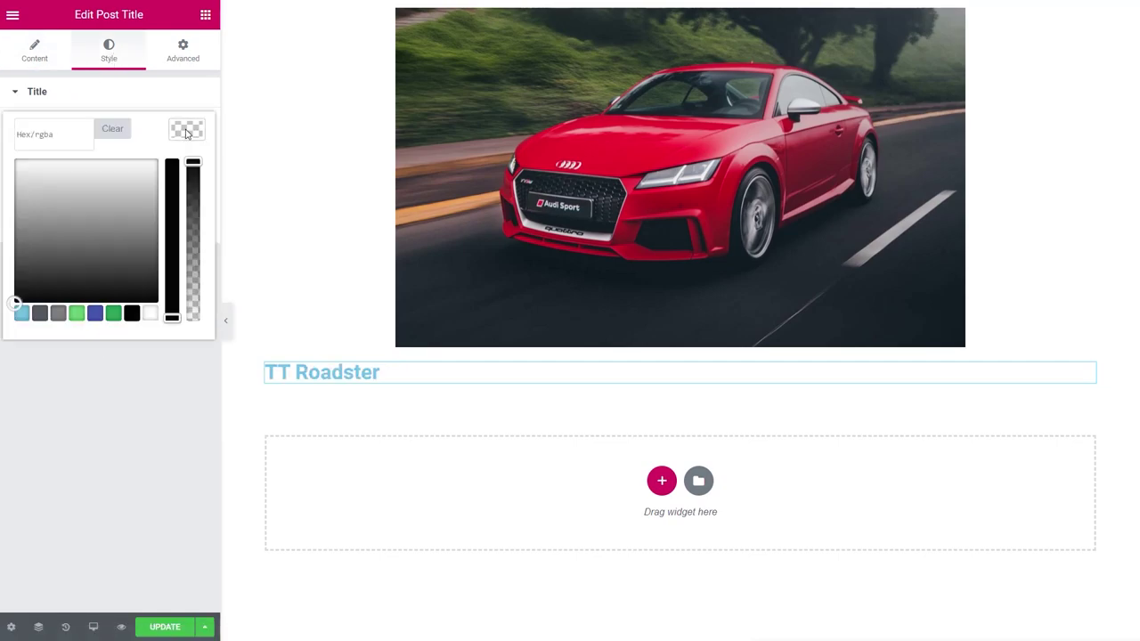
left_click(39, 313)
left_click(189, 137)
Set the post title's typography to size 18 px, weight 300 and Uppercase transform.
left_click(187, 161)
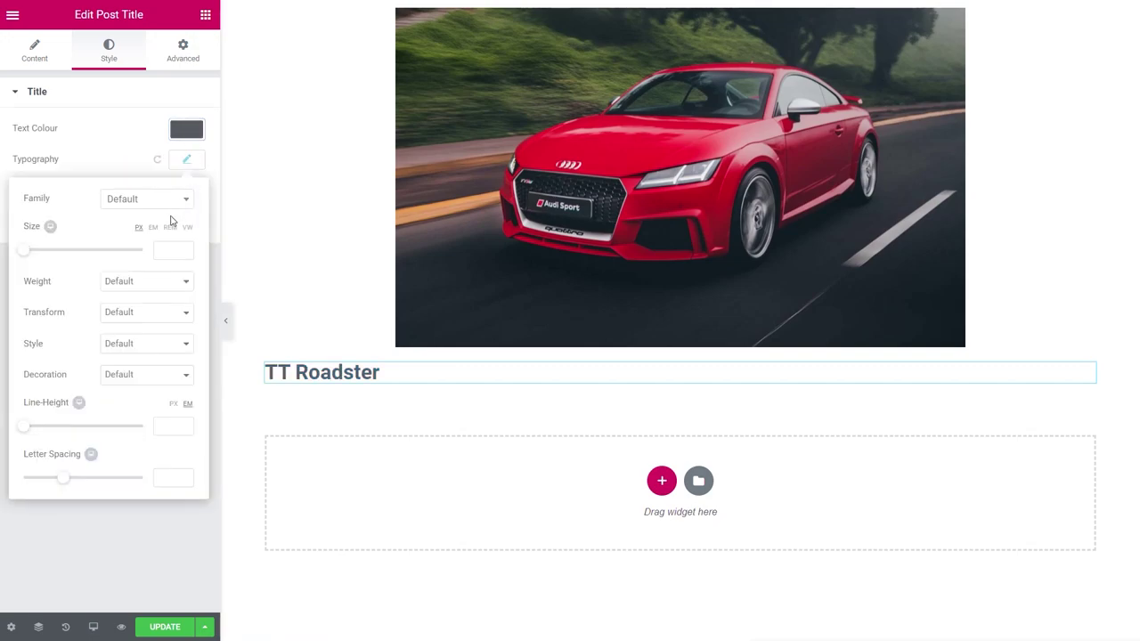
left_click(28, 252)
left_click_drag(29, 257, 33, 255)
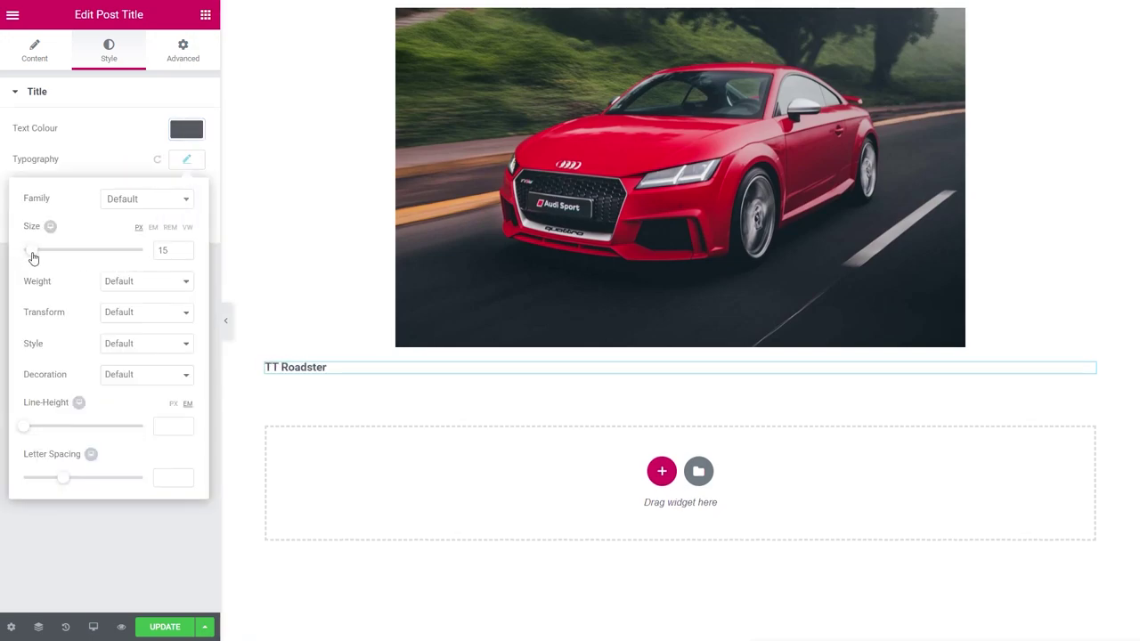
left_click(141, 285)
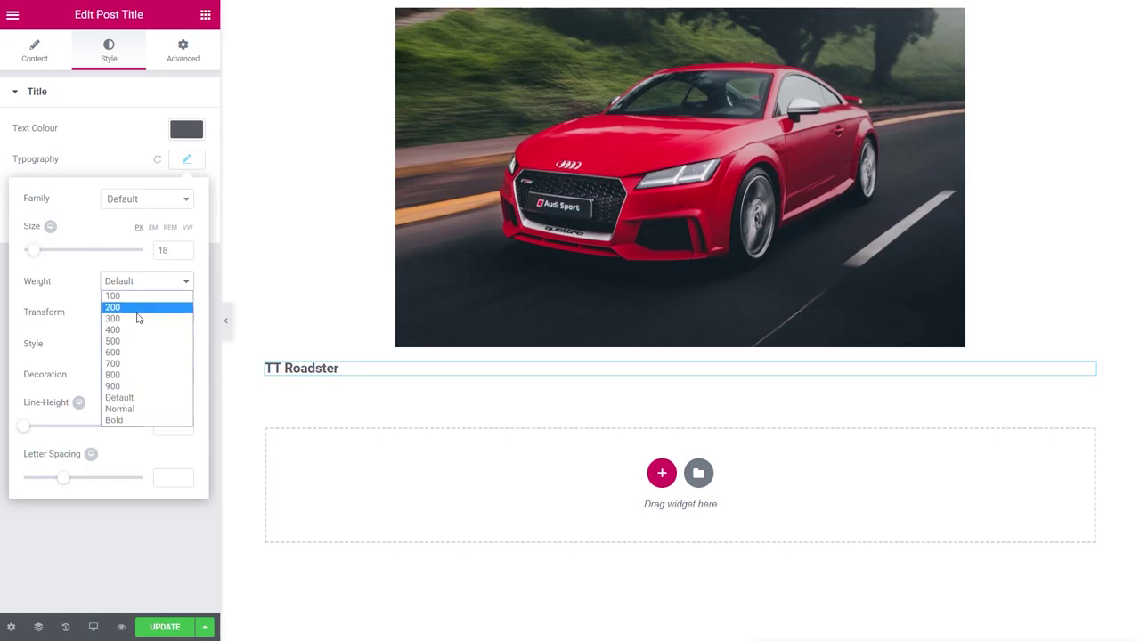
left_click(142, 318)
left_click(147, 311)
left_click(148, 341)
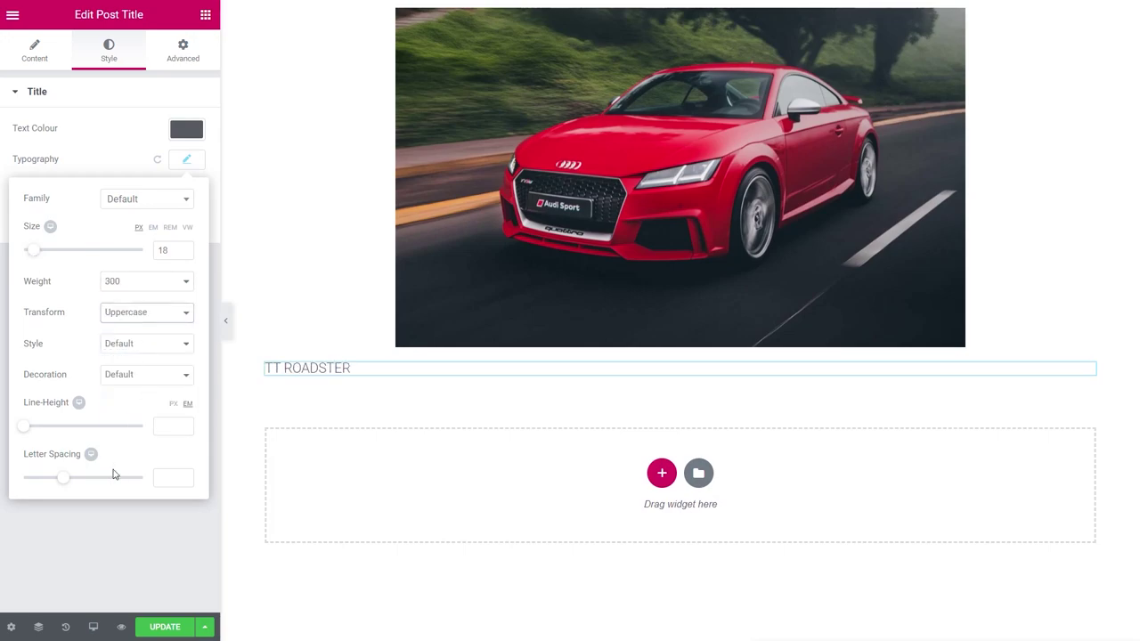
left_click(85, 580)
Add a Text Editor widget below the post title that dynamically shows the Post Terms of the Manufacturers taxonomy.
left_click(205, 18)
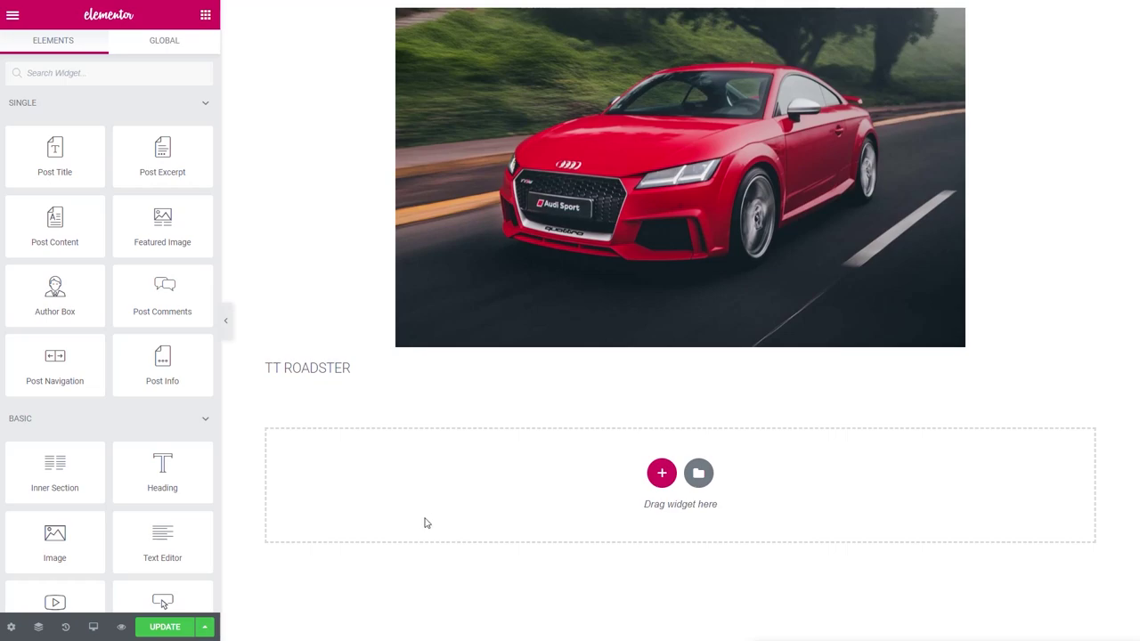
left_click_drag(160, 536, 313, 383)
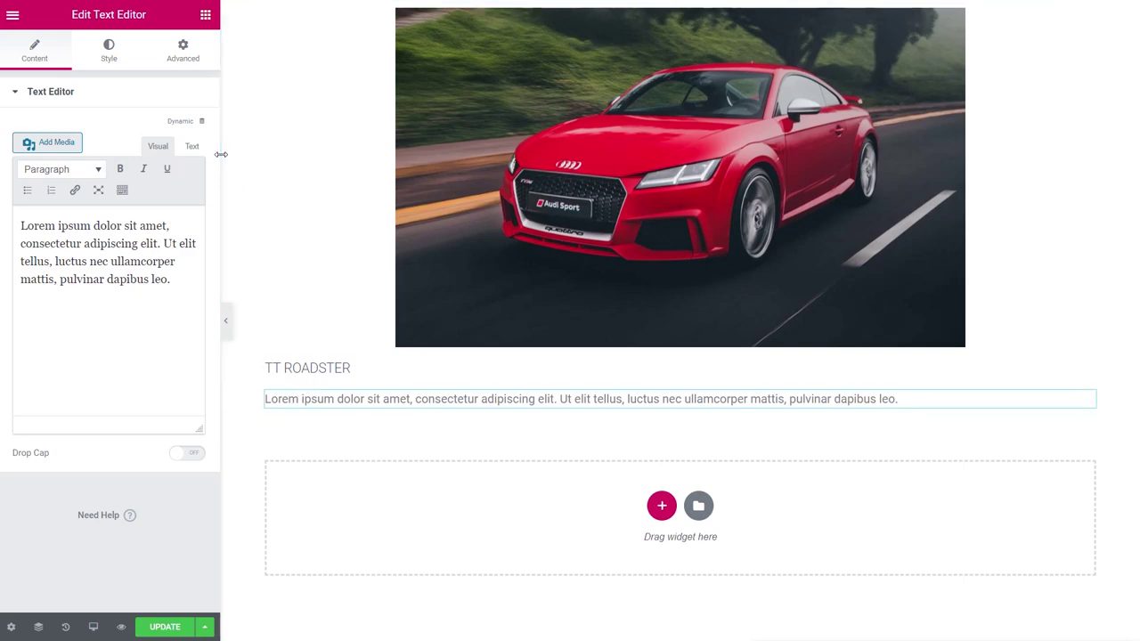
left_click(201, 121)
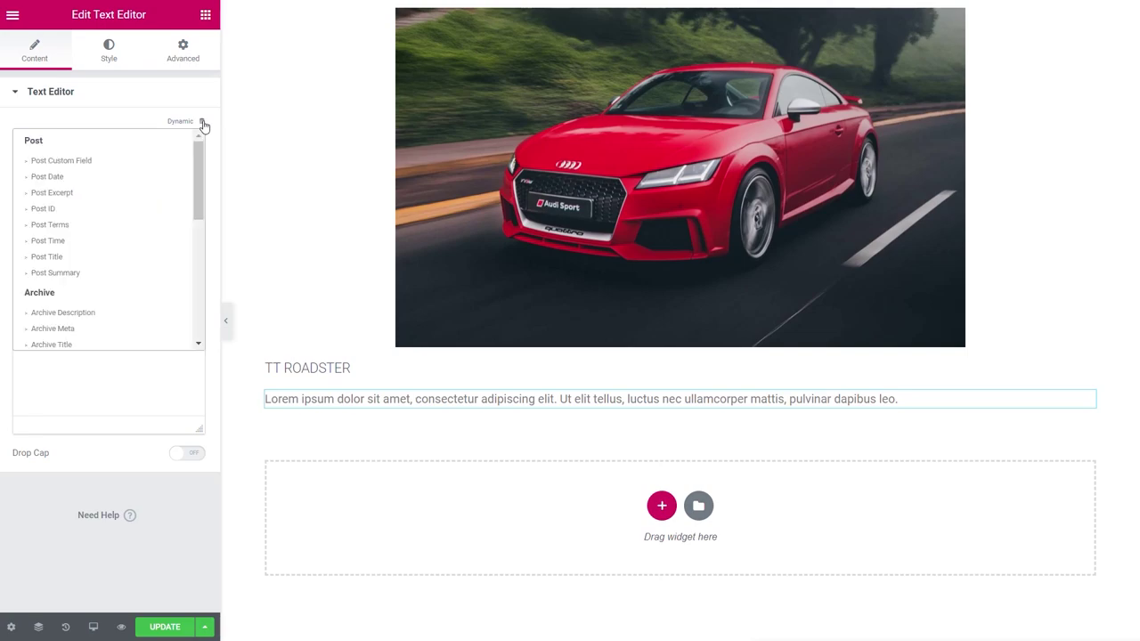
left_click(81, 231)
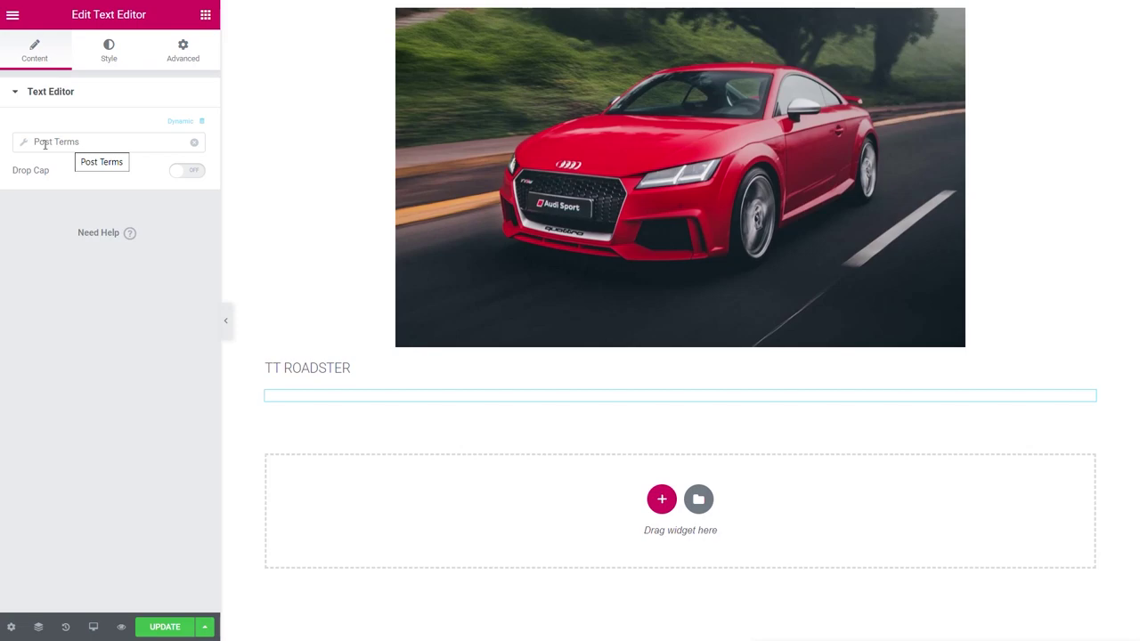
left_click(26, 144)
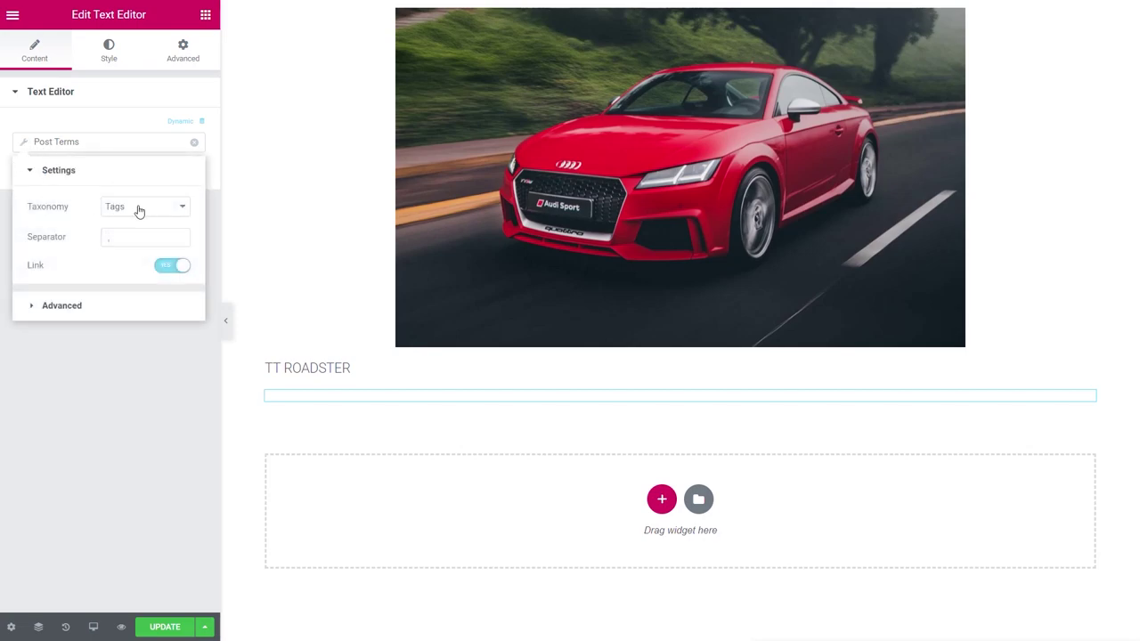
left_click(151, 212)
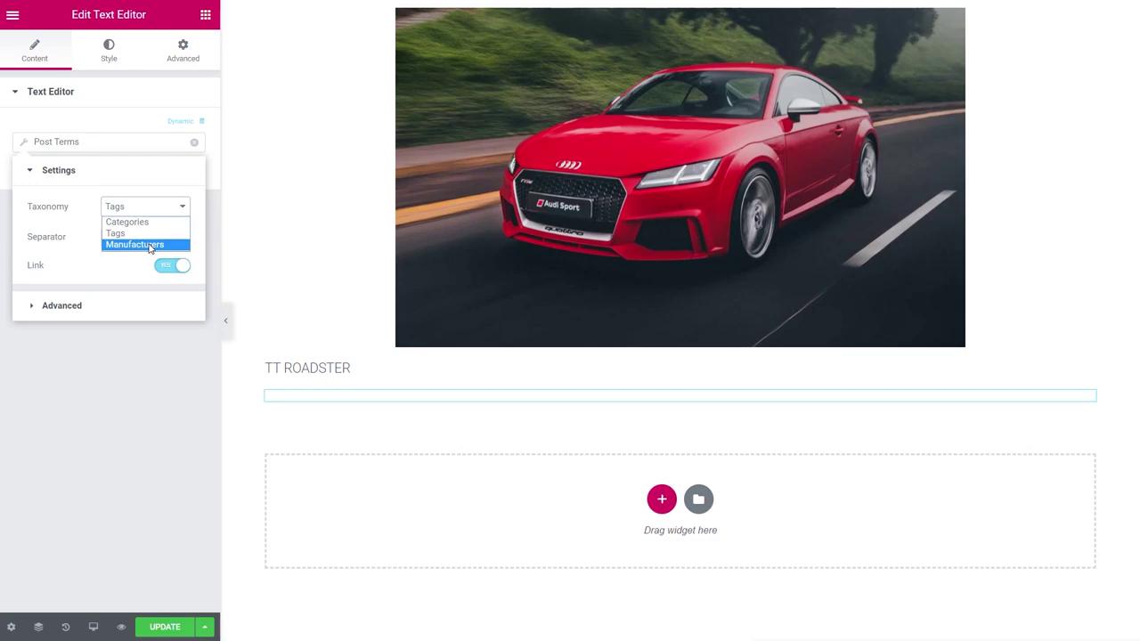
left_click(135, 245)
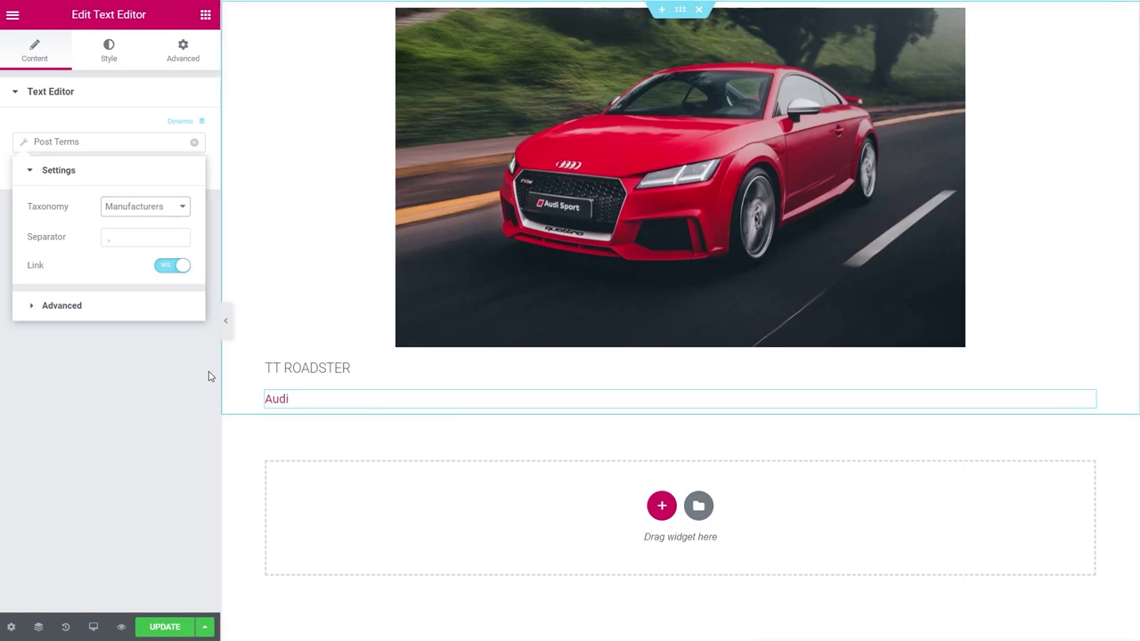
Put the text "Manufacturer: " before the dynamic manufacturer term.
left_click(76, 307)
left_click(142, 242)
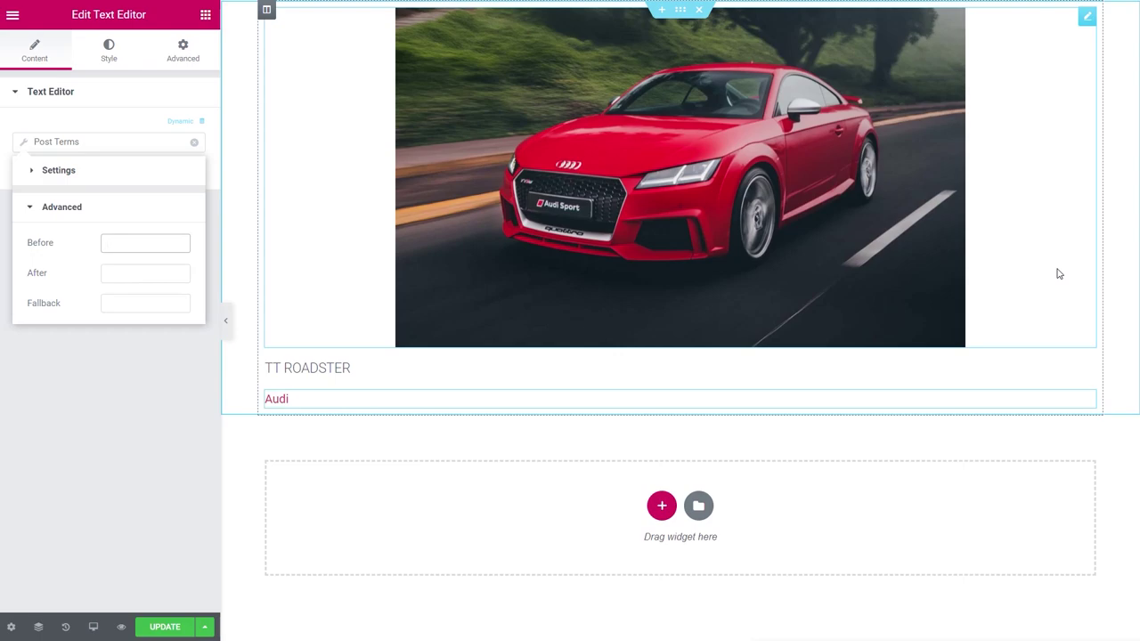
type("Mar")
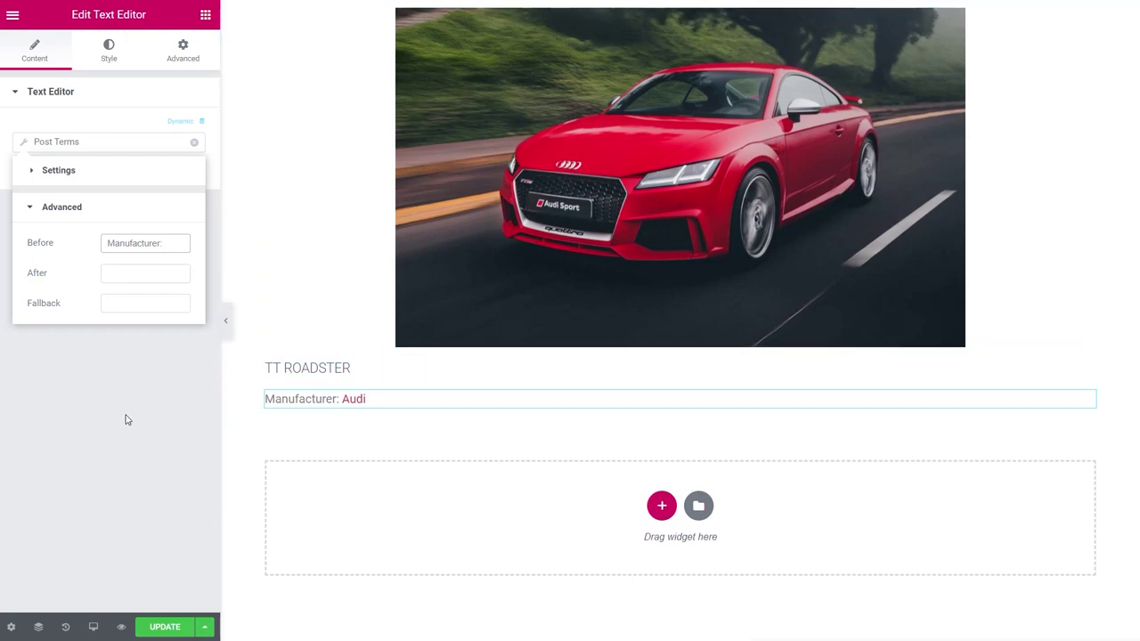
left_click(132, 378)
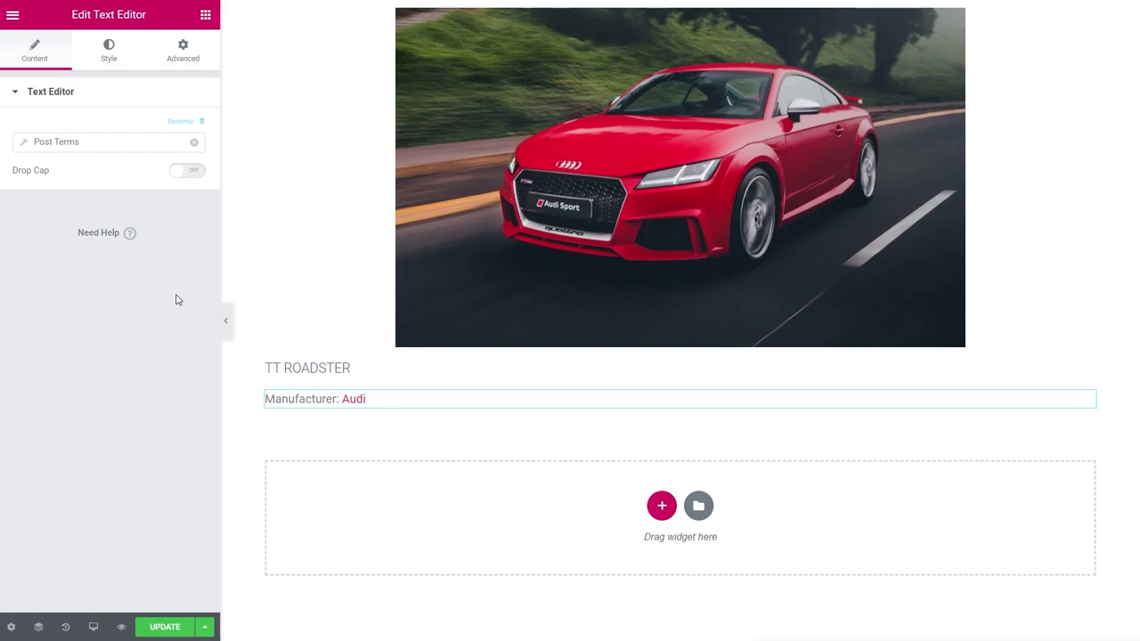
Add a Text Editor widget below the manufacturer line that dynamically shows the Post Summary.
left_click(205, 15)
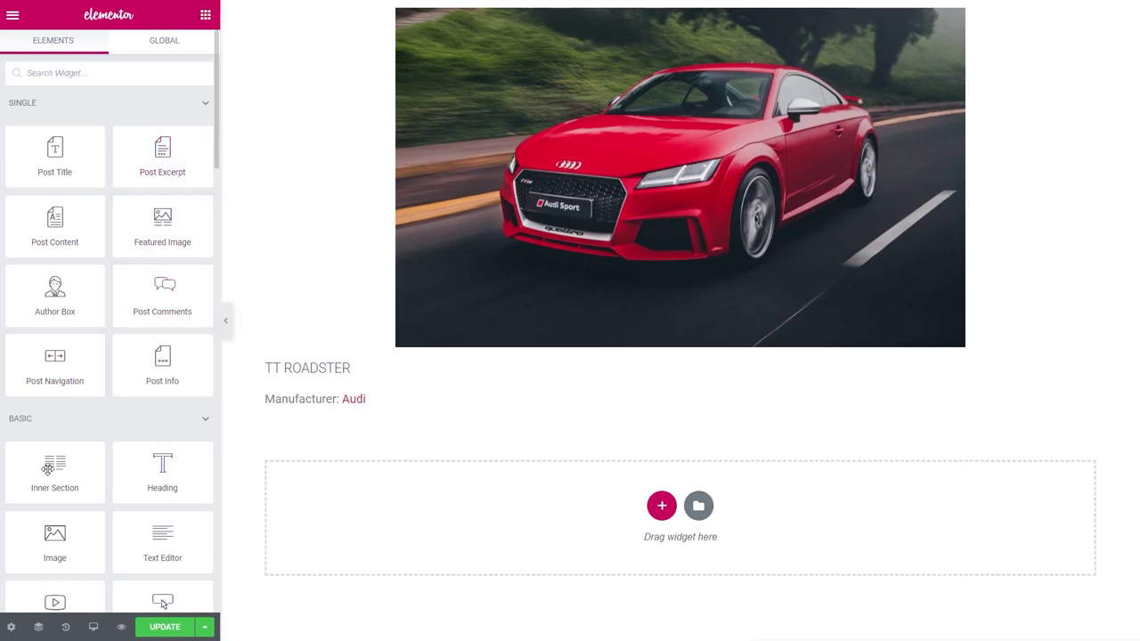
left_click_drag(162, 534, 319, 409)
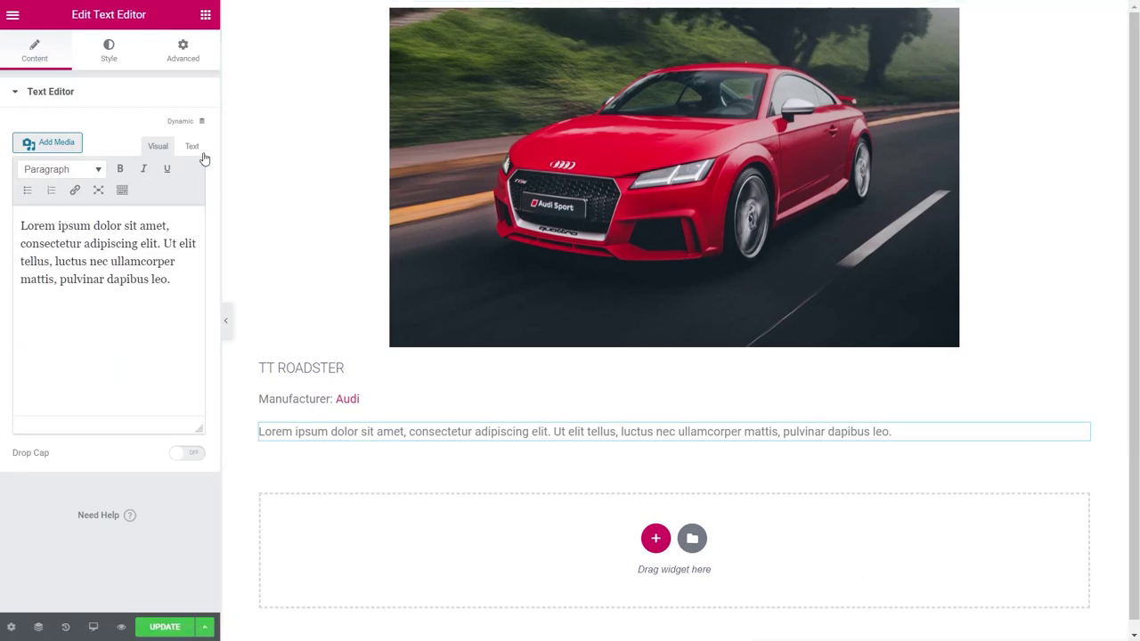
left_click(202, 121)
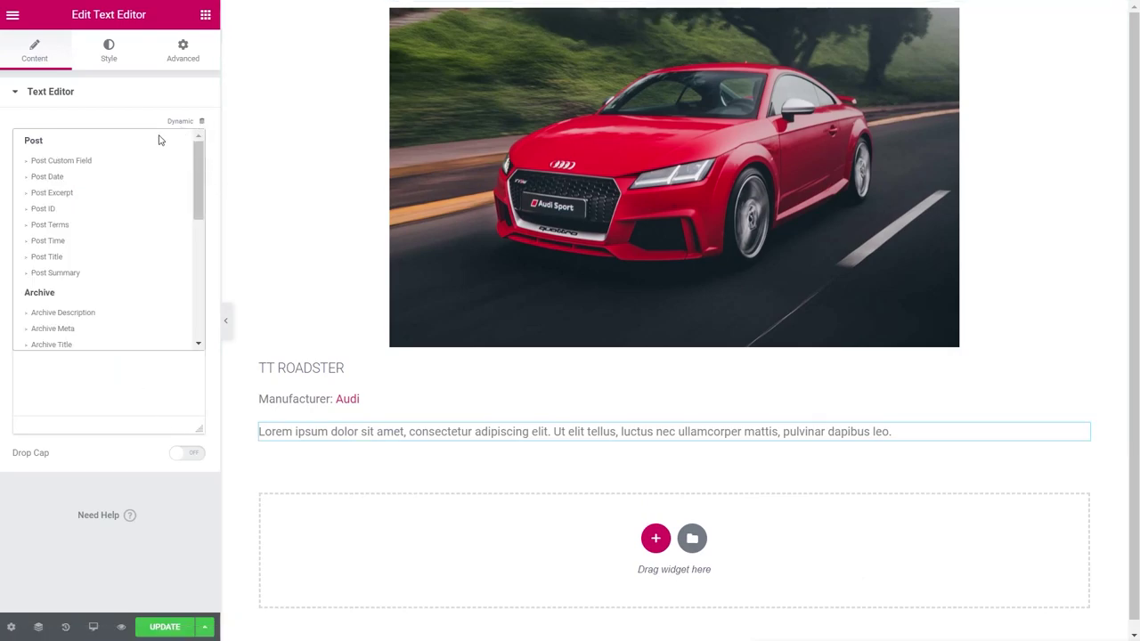
left_click(78, 275)
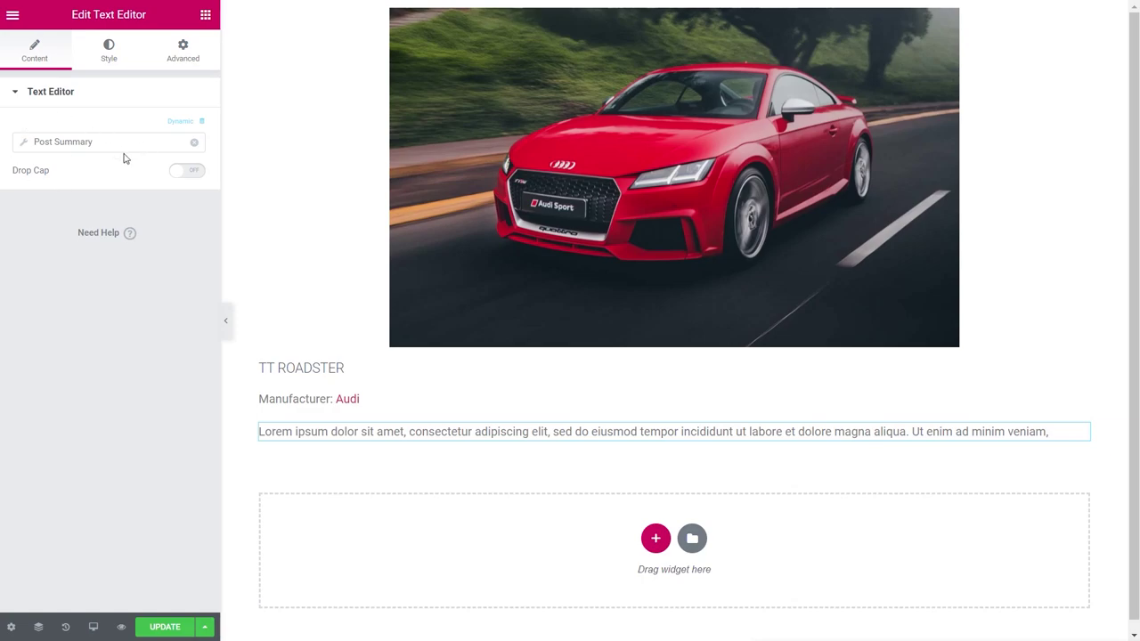
Put the bold label "<strong>Description: </strong>" before the dynamic post summary.
left_click(103, 55)
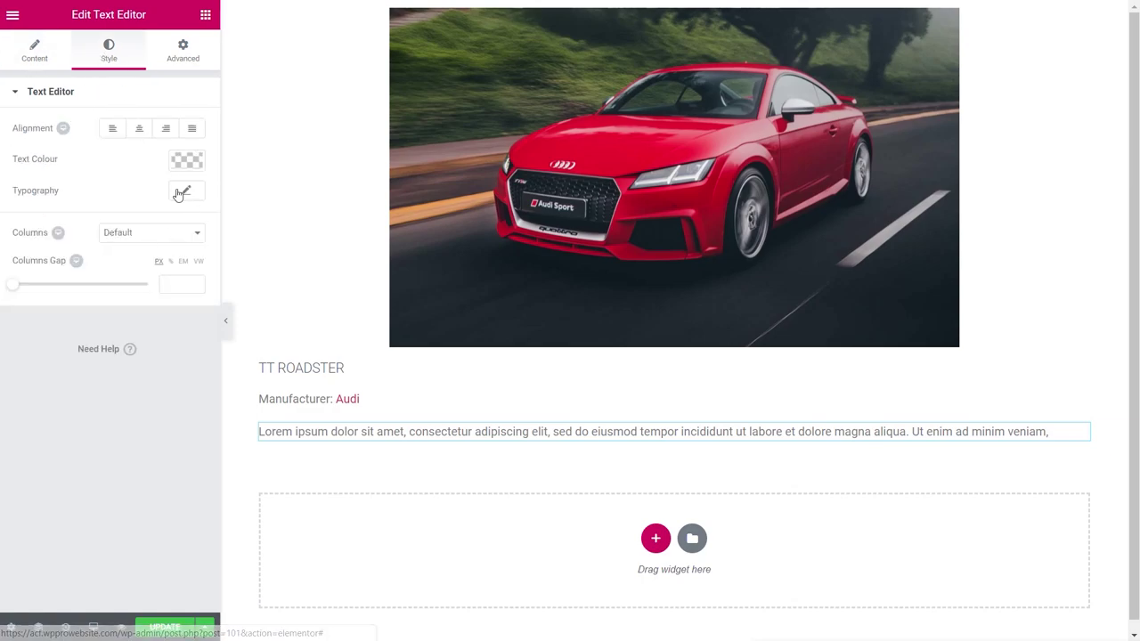
left_click(32, 53)
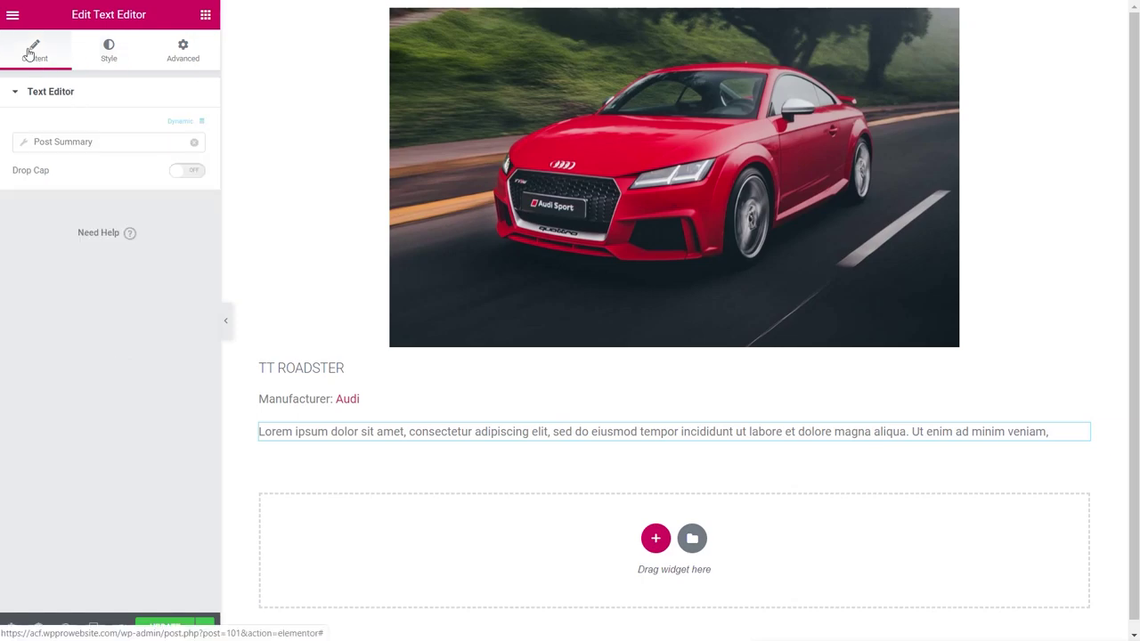
left_click(26, 145)
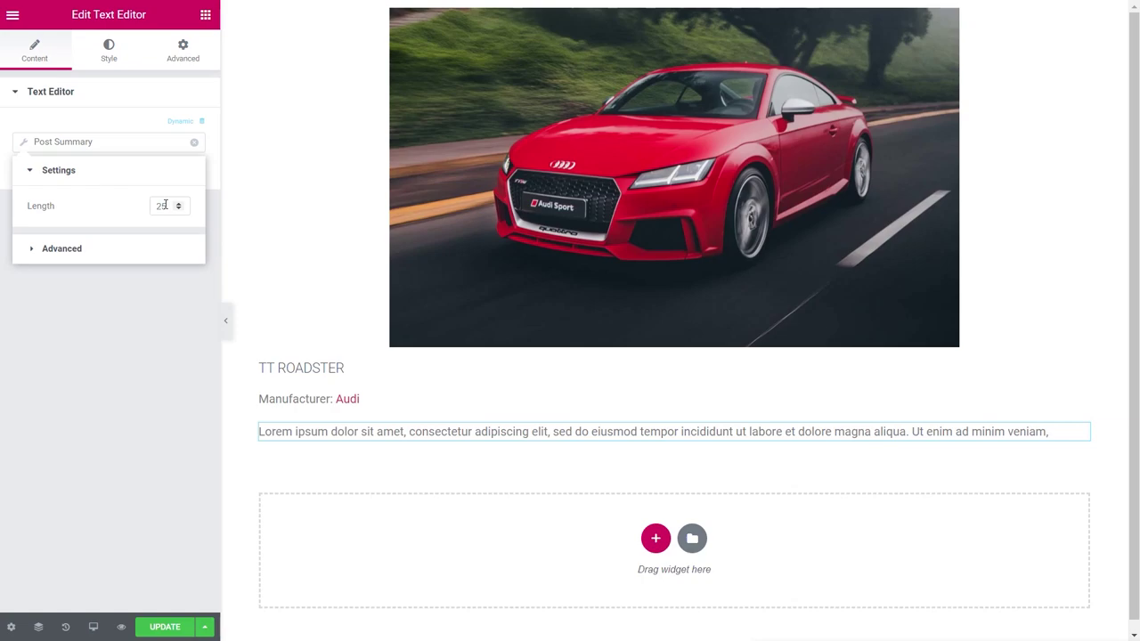
left_click(77, 249)
left_click(125, 247)
type("<")
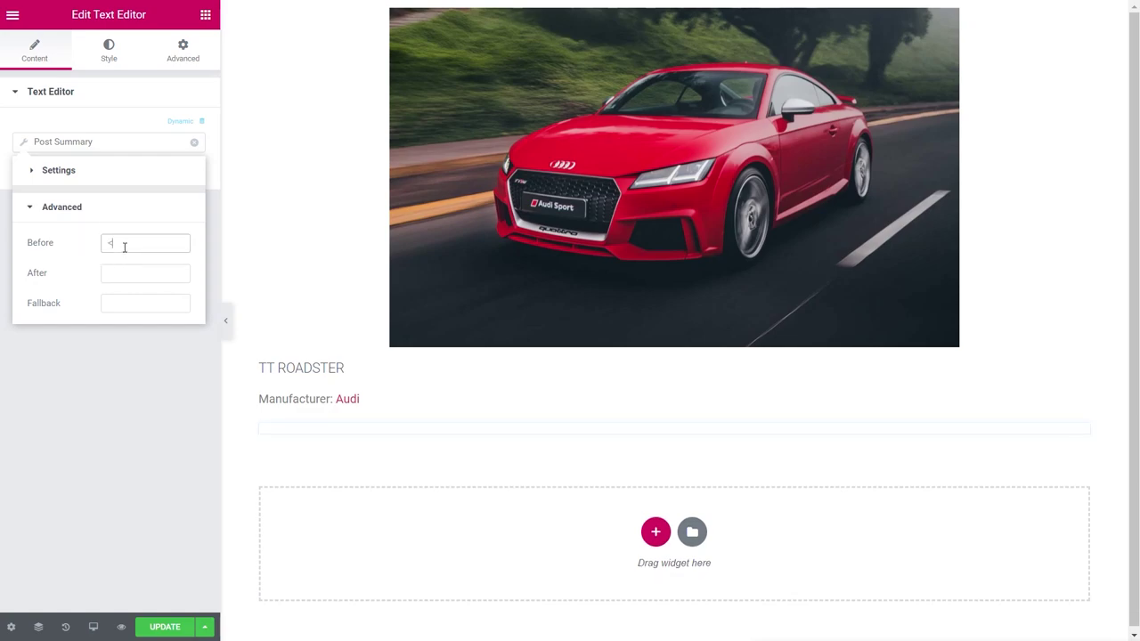
type("strong>Des")
type("cription")
type(": <")
type("/strong>")
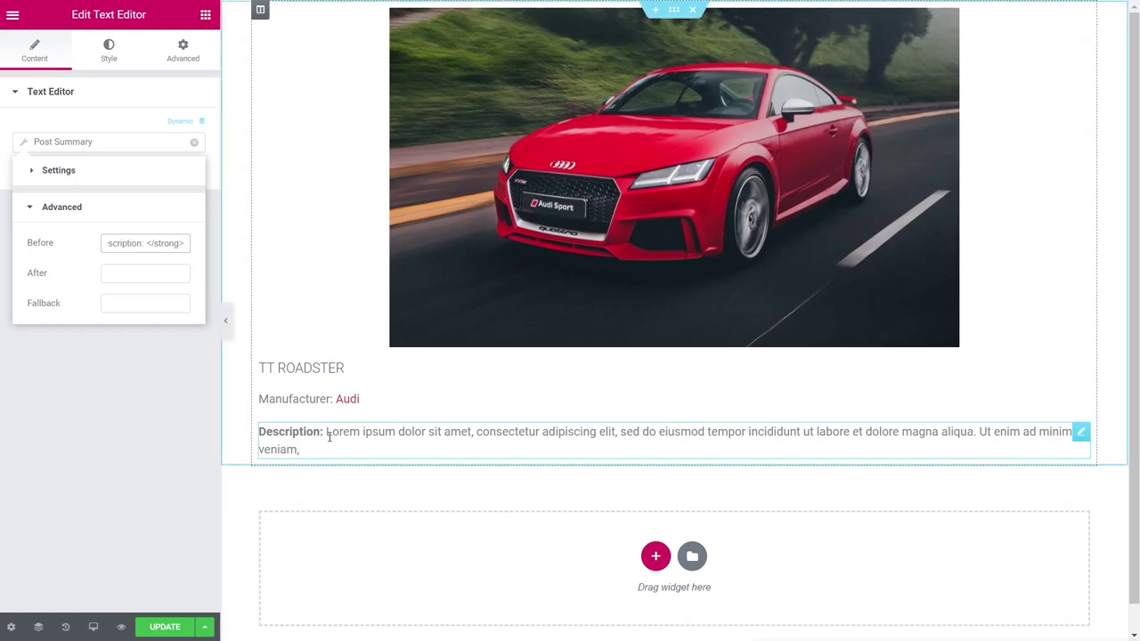
left_click(149, 403)
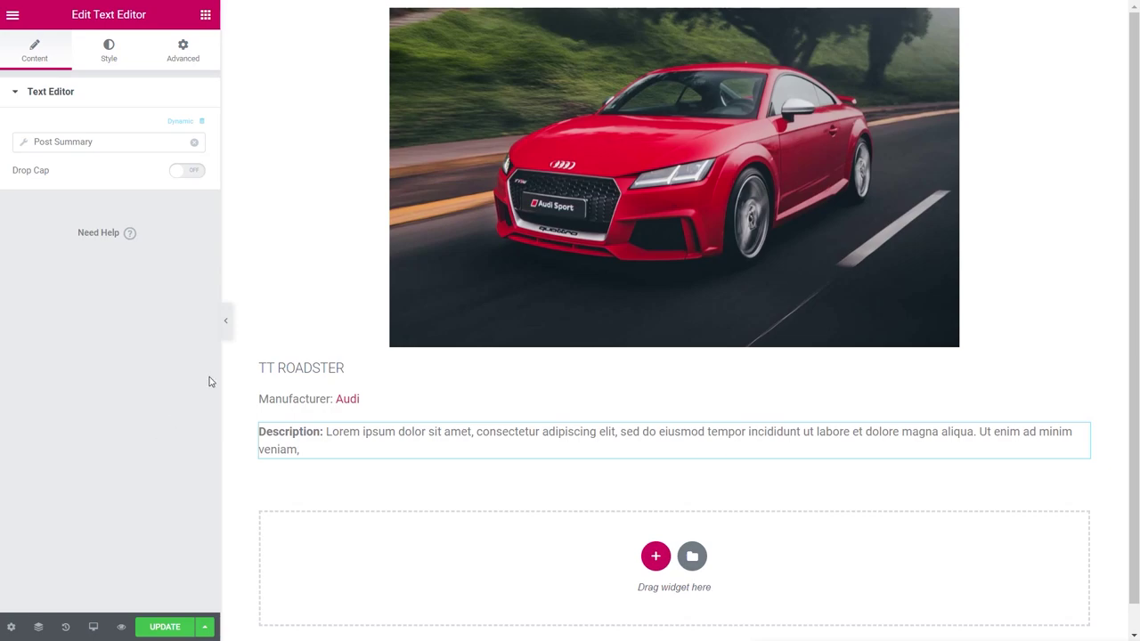
Add a Button widget below the description and set its text dynamically to the Post Title.
left_click(204, 16)
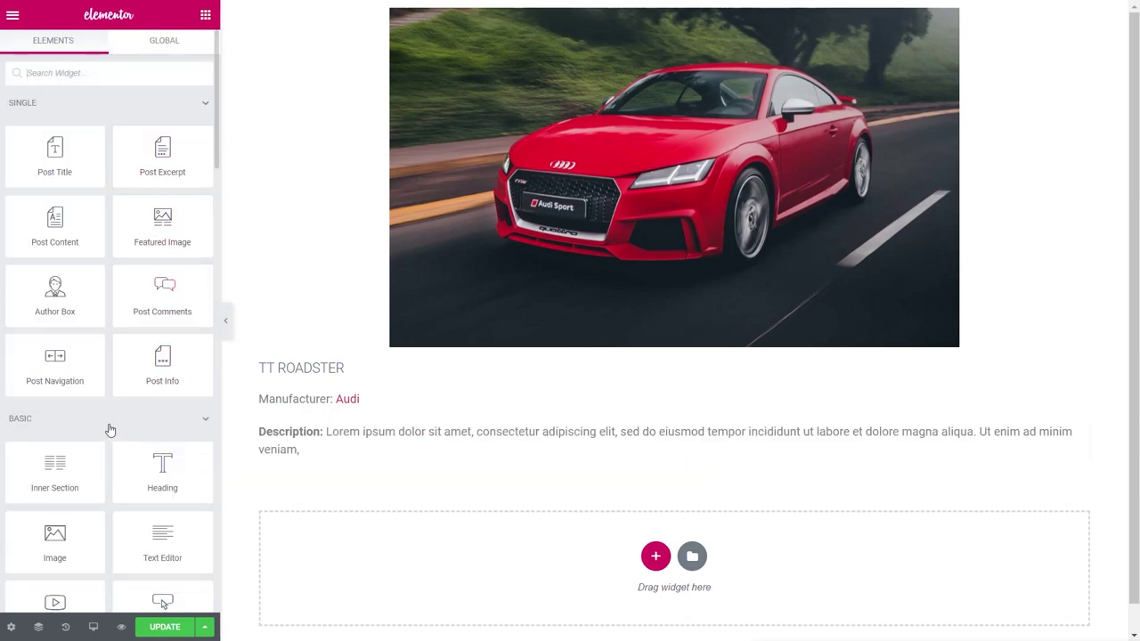
left_click_drag(77, 350, 56, 428)
scroll(55, 427, "down", 5)
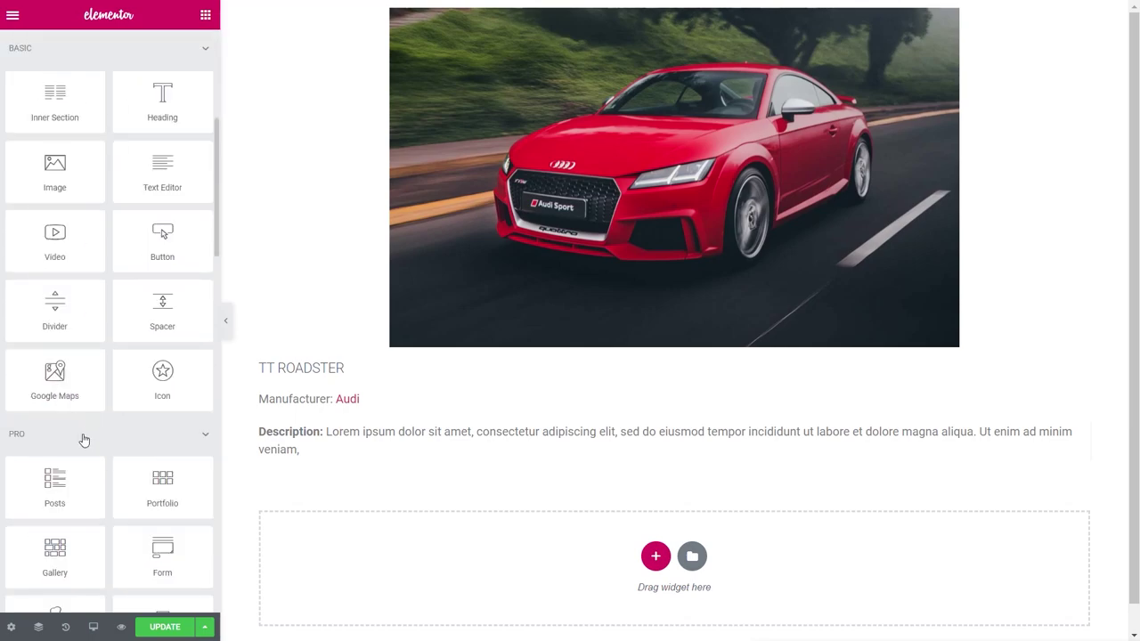
left_click_drag(161, 234, 316, 463)
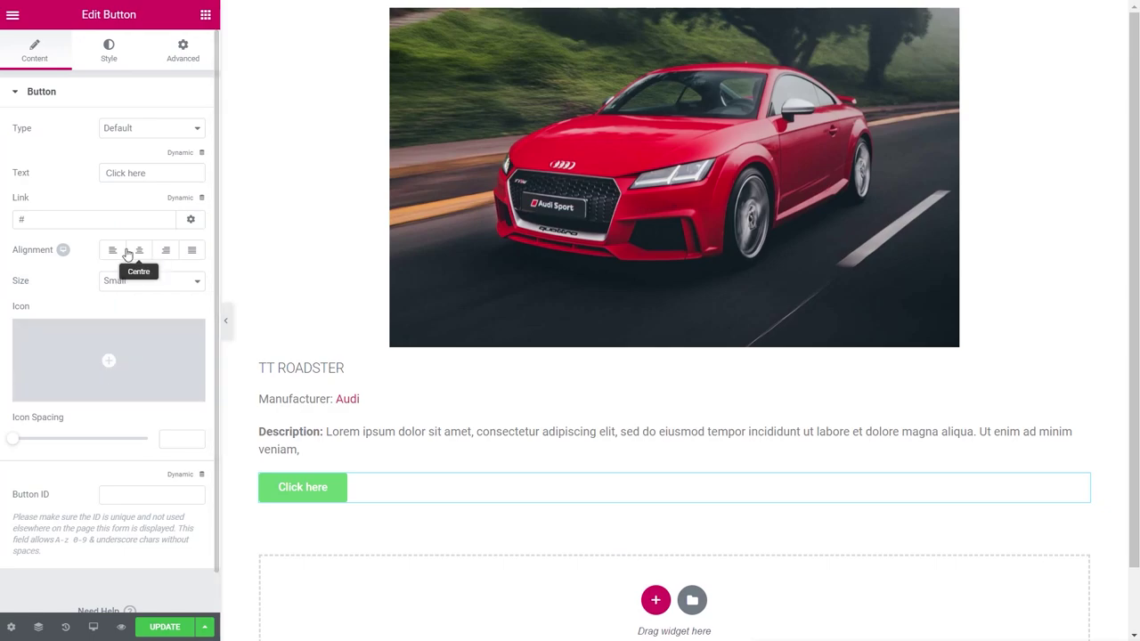
left_click(202, 154)
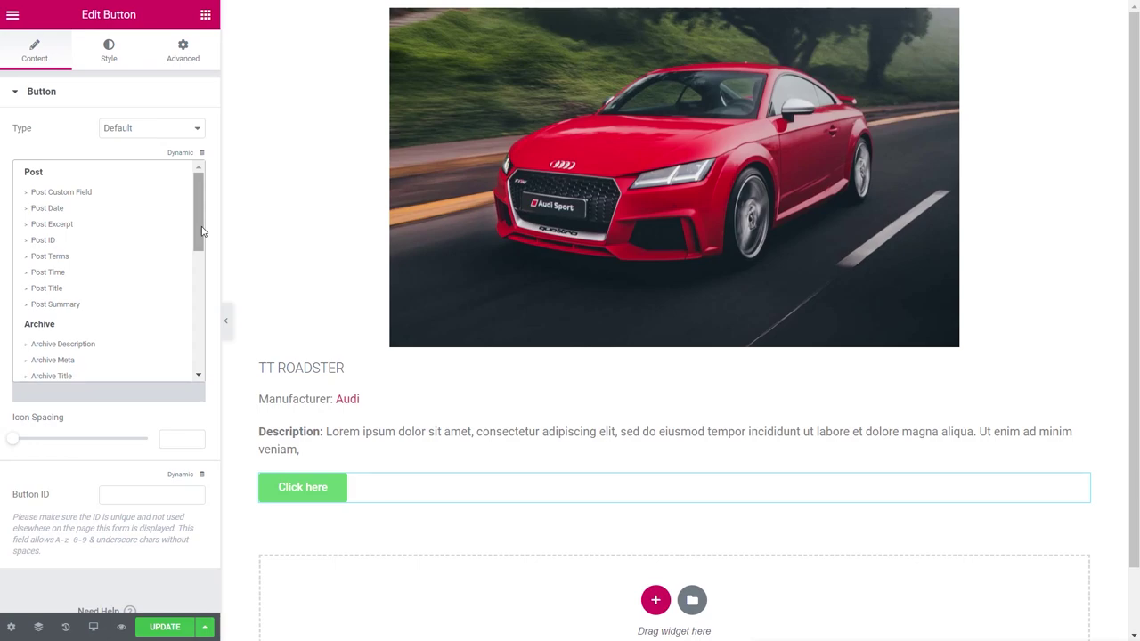
left_click(60, 289)
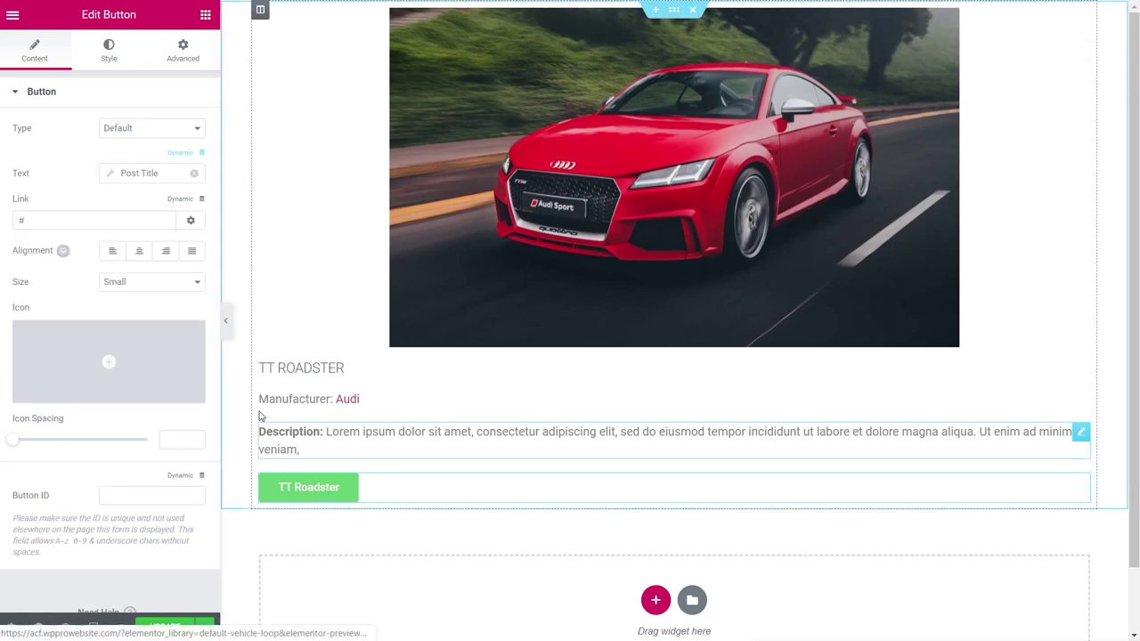
Put "View " before and " Details" after the button's dynamic post title.
left_click(111, 176)
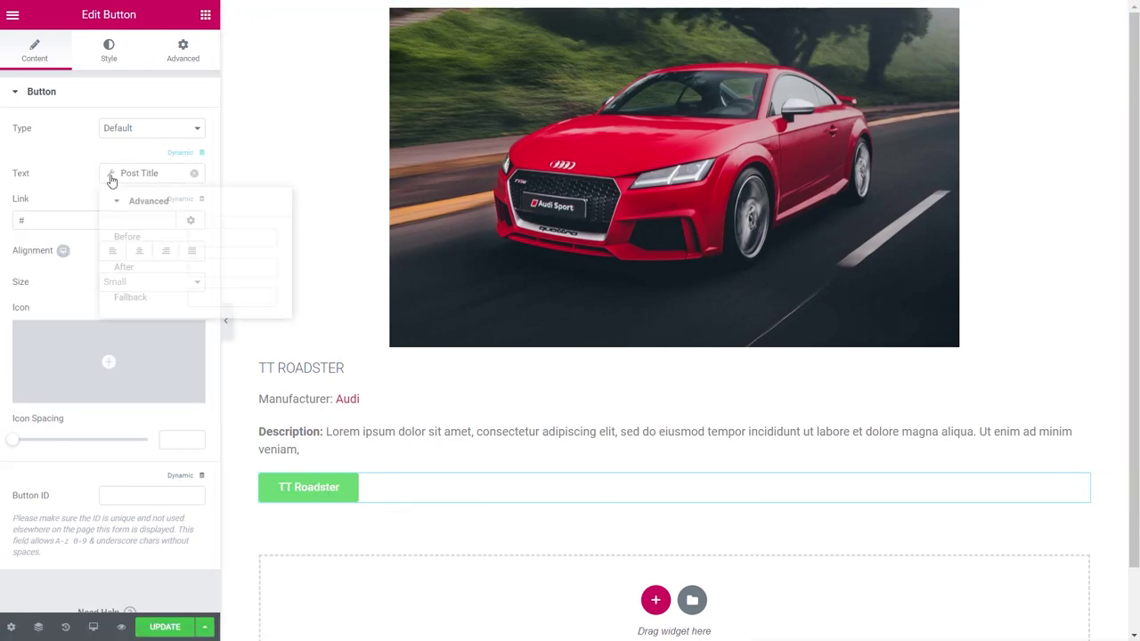
left_click(202, 237)
type("View")
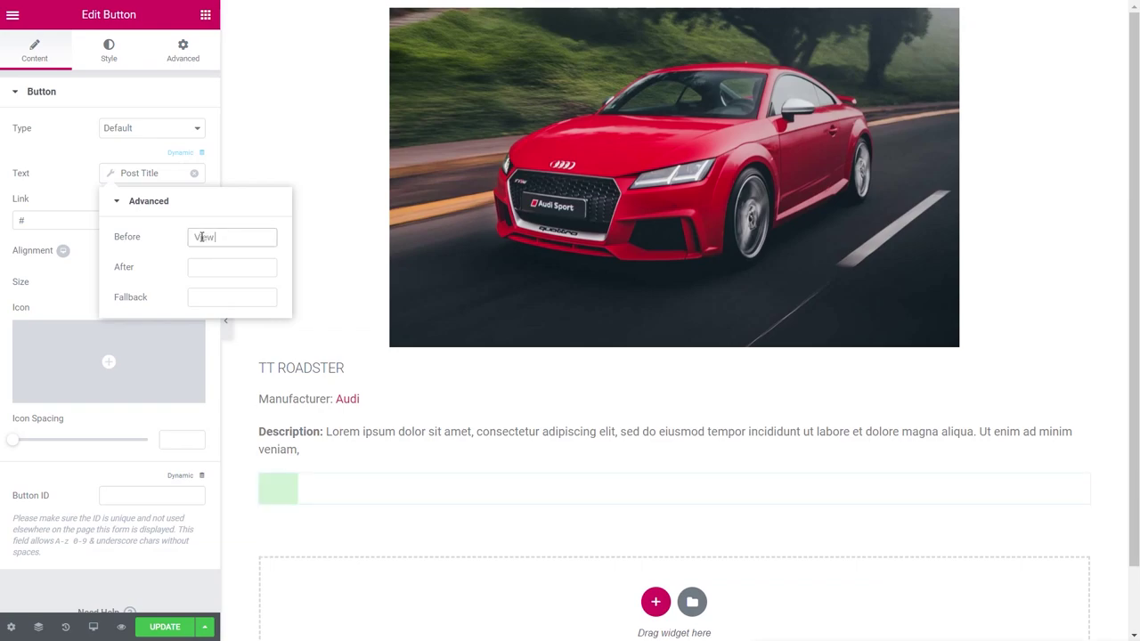
left_click(216, 271)
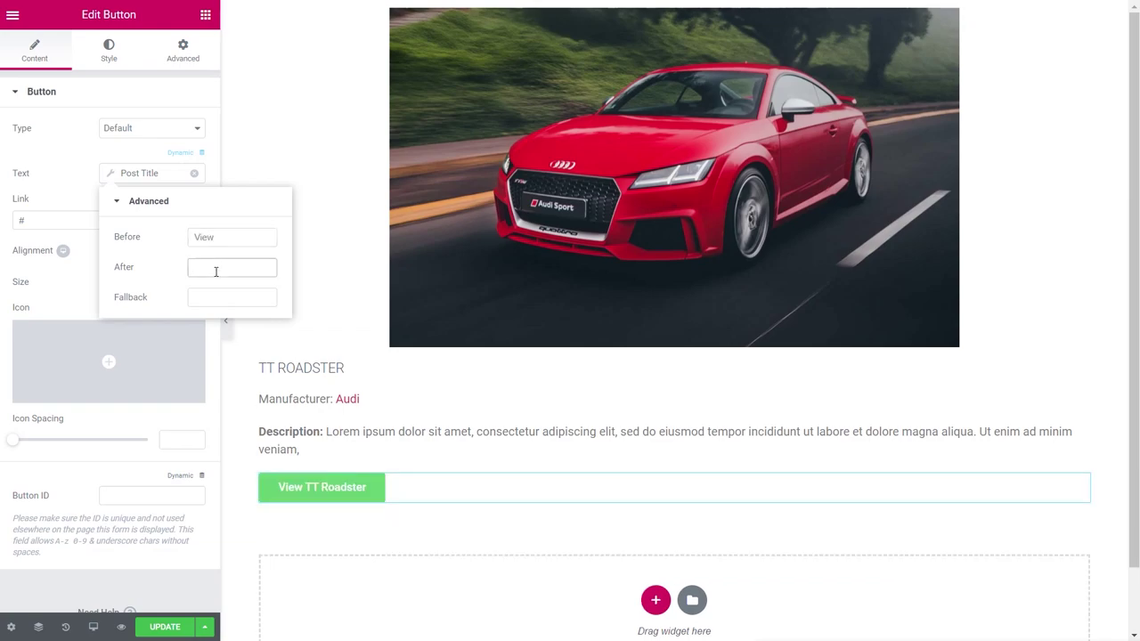
type("Details")
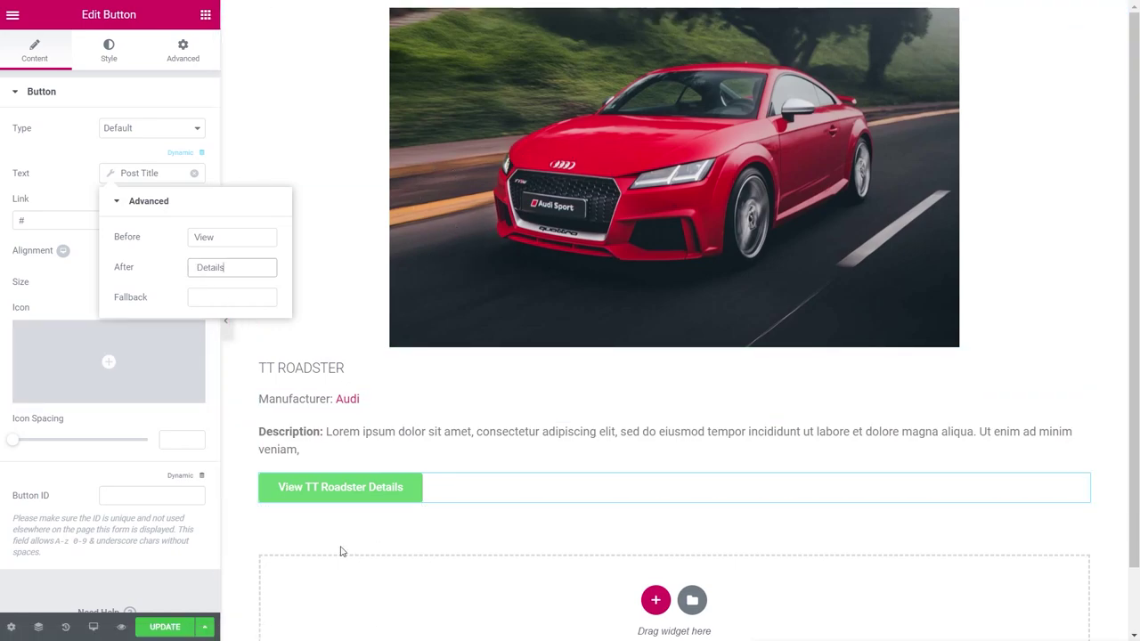
left_click(65, 588)
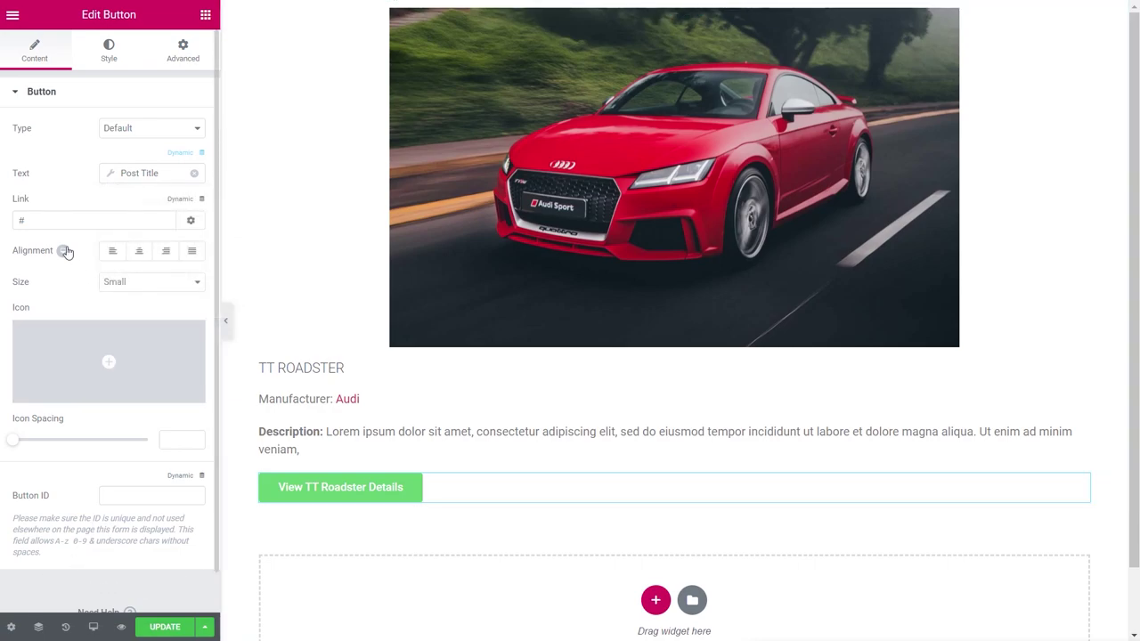
Link the button dynamically to the Post URL and save the loop template.
left_click(202, 201)
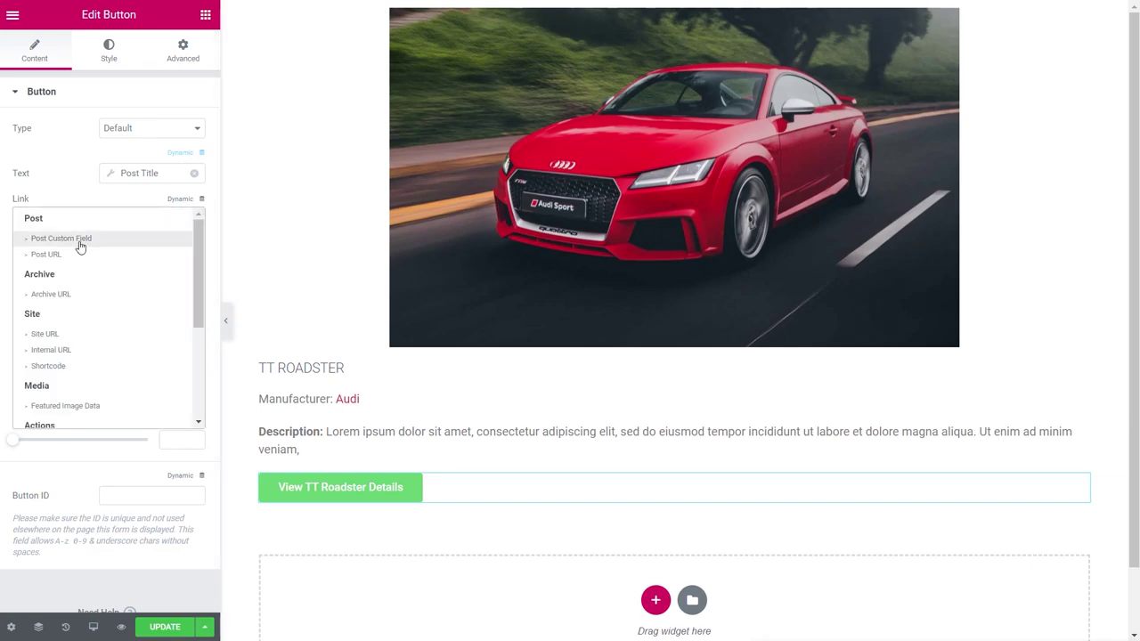
left_click(56, 255)
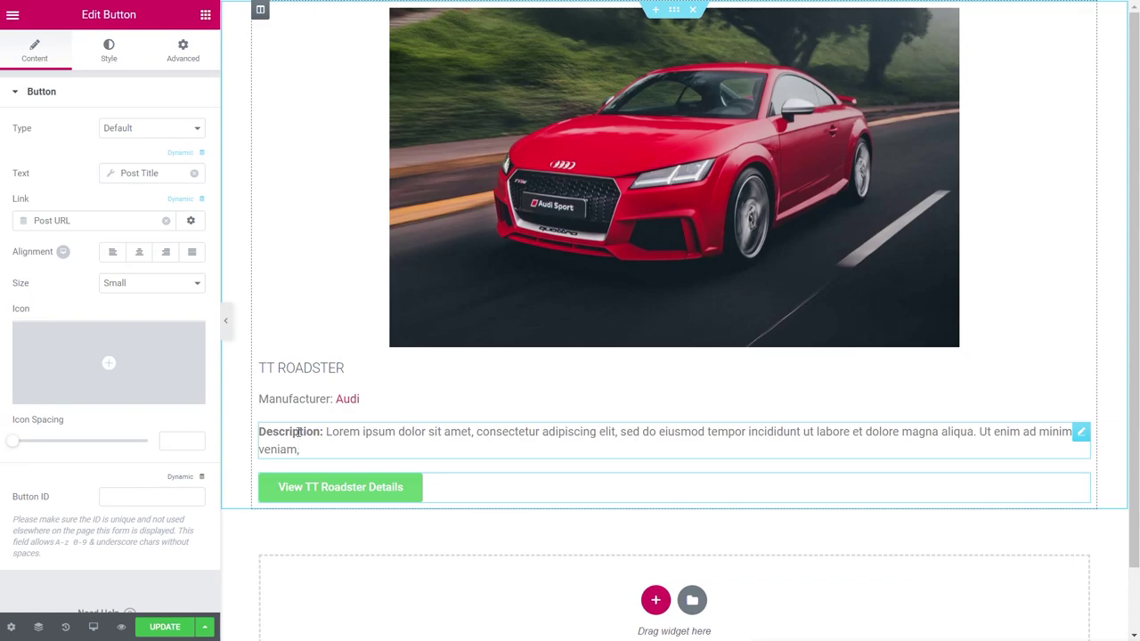
left_click(165, 627)
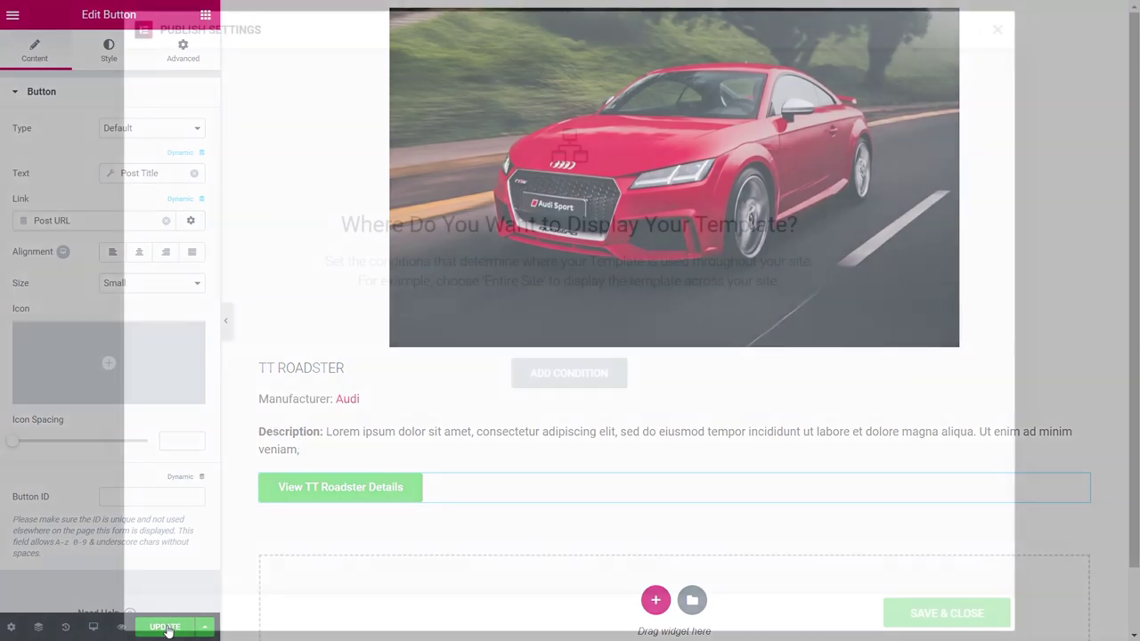
left_click(957, 614)
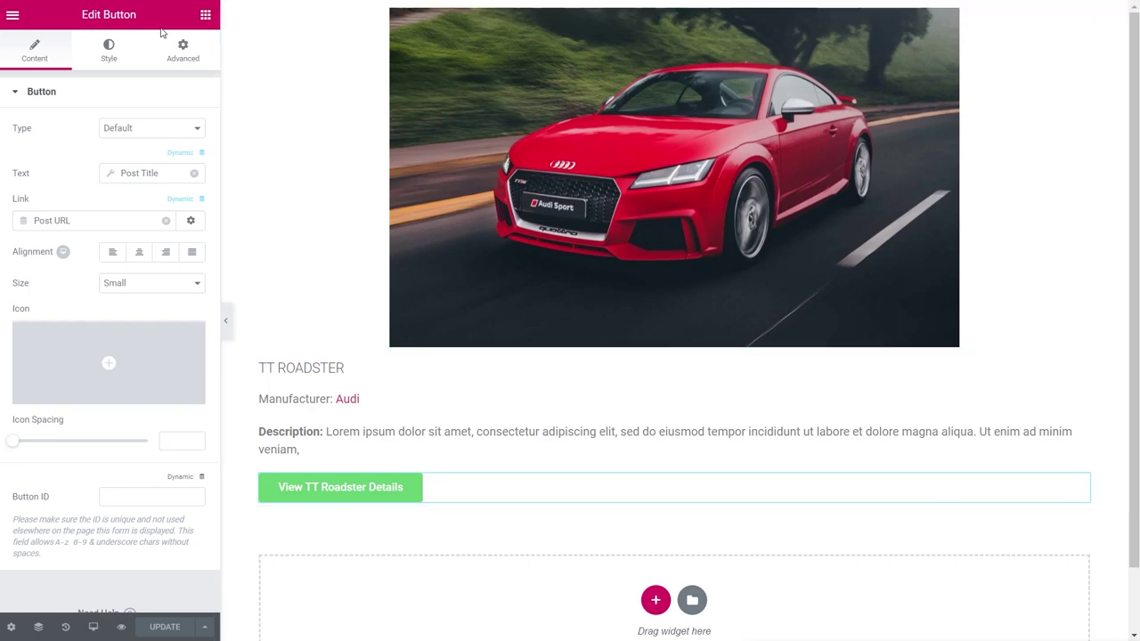
Exit the loop template to the dashboard and open the Default Vehicle Archive template from the Theme Builder in Elementor.
left_click(12, 14)
left_click(116, 399)
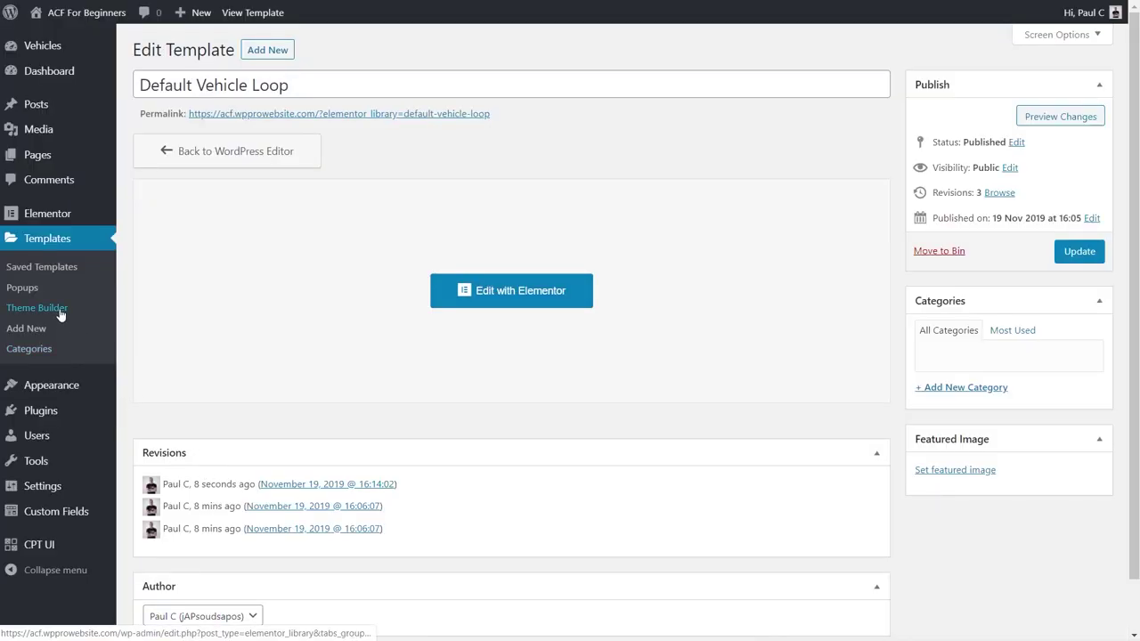
left_click(60, 312)
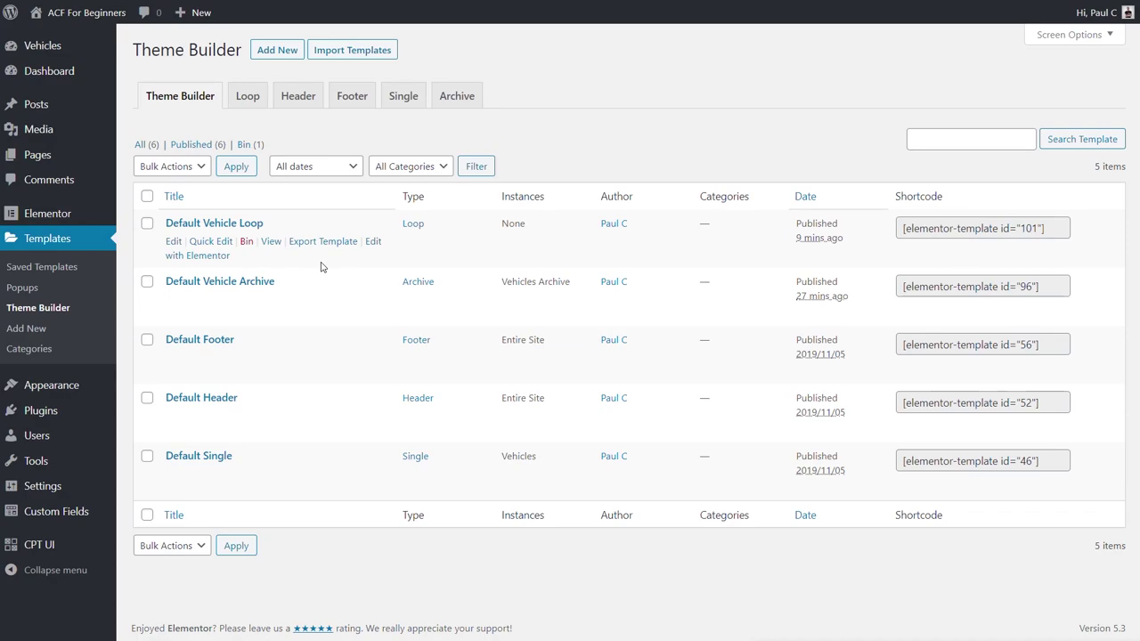
left_click(214, 314)
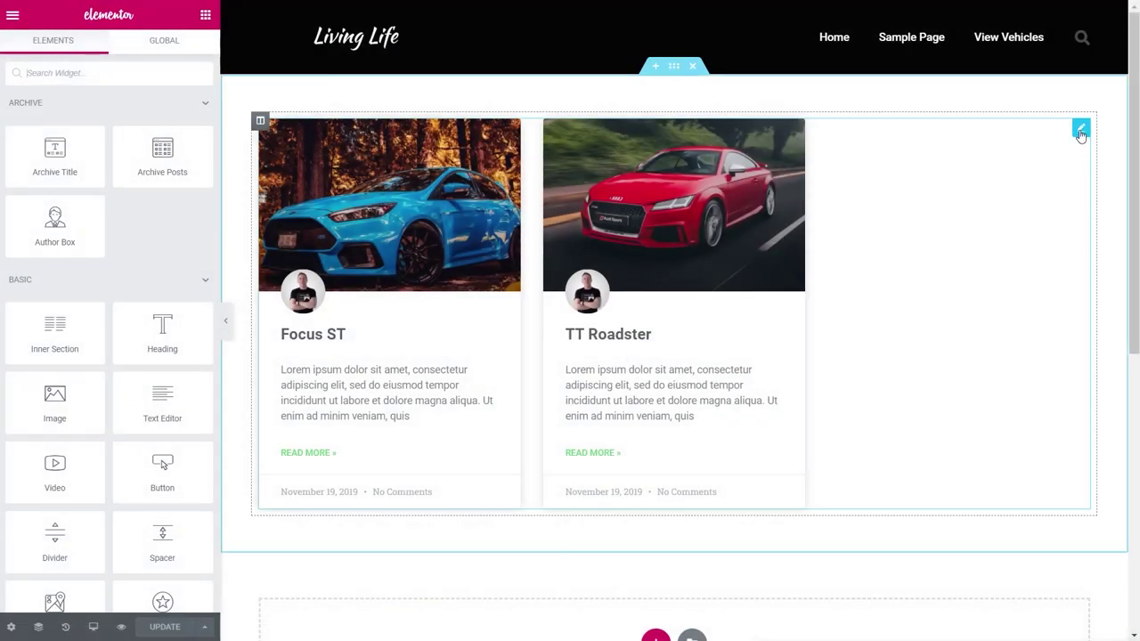
Set the Archive Posts widget to the Custom skin with Default Vehicle Loop as its default template and 2 columns.
left_click(1081, 130)
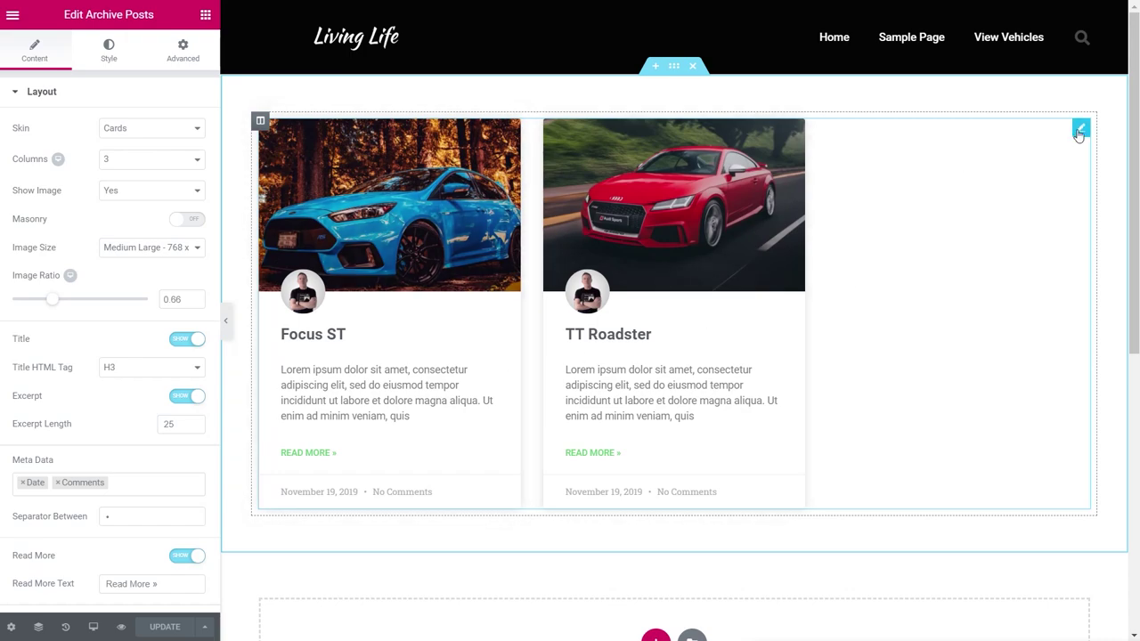
left_click(128, 136)
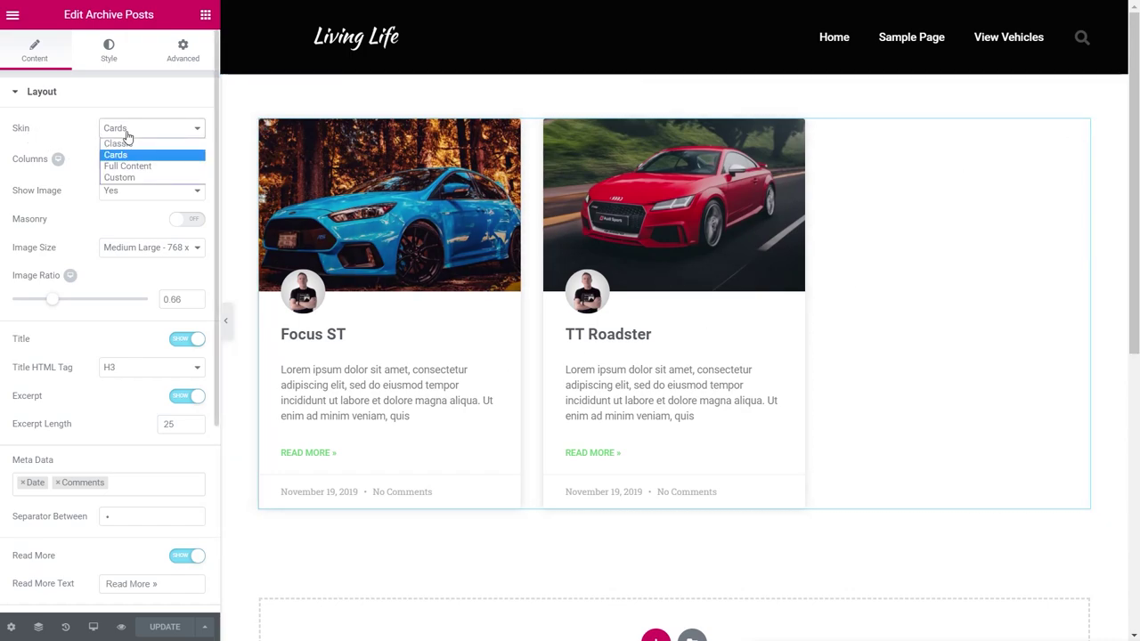
left_click(133, 178)
left_click(138, 178)
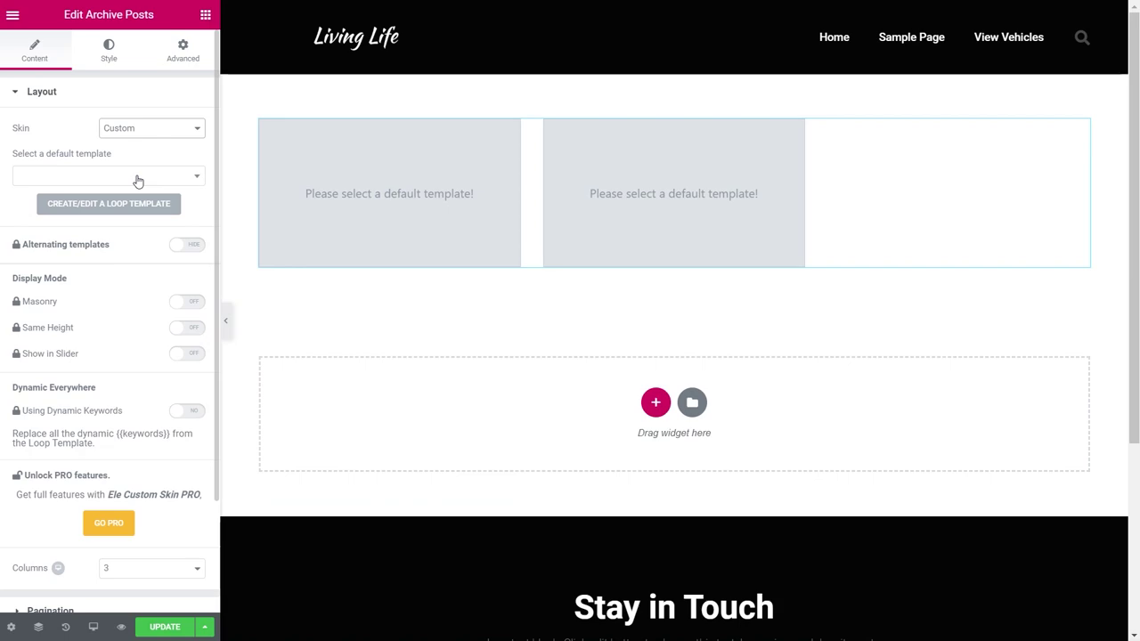
left_click(56, 178)
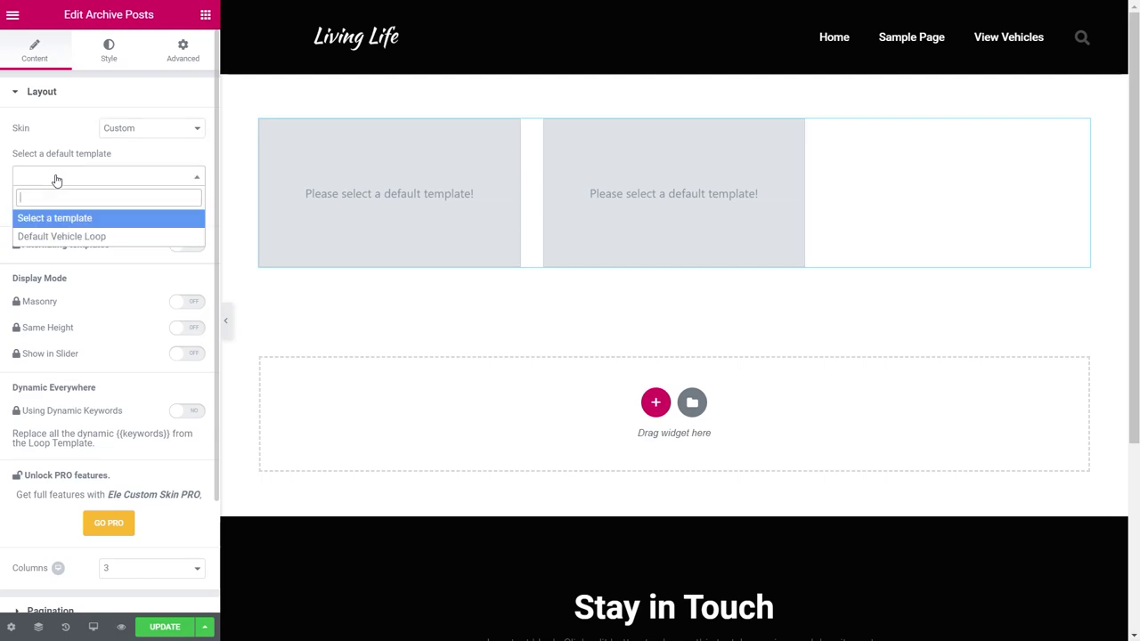
left_click(96, 236)
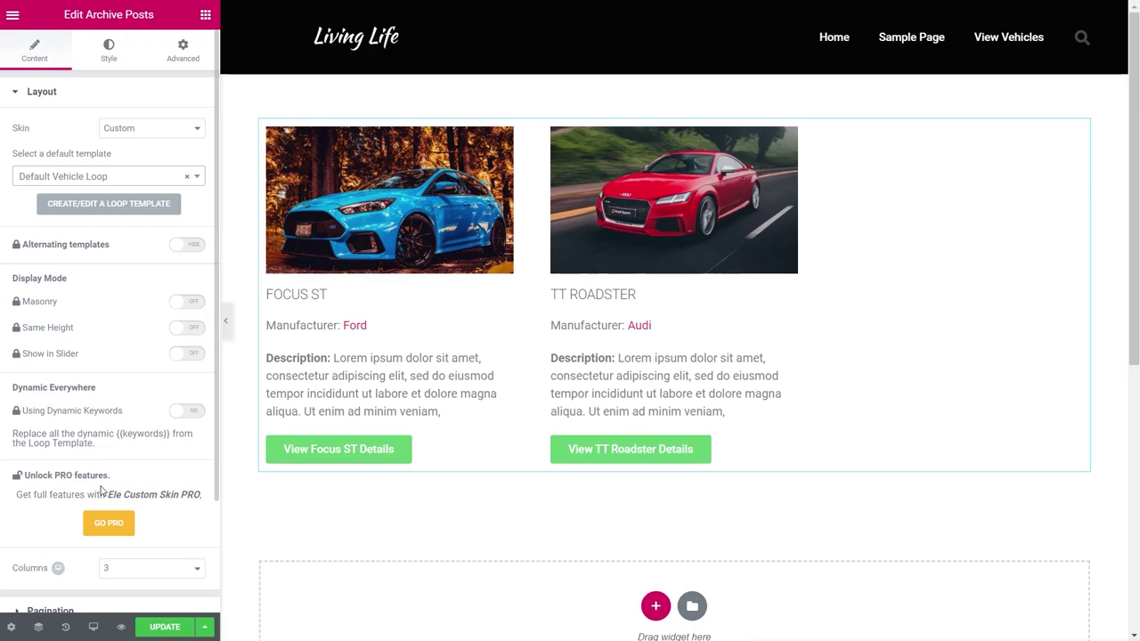
left_click(166, 570)
left_click(148, 596)
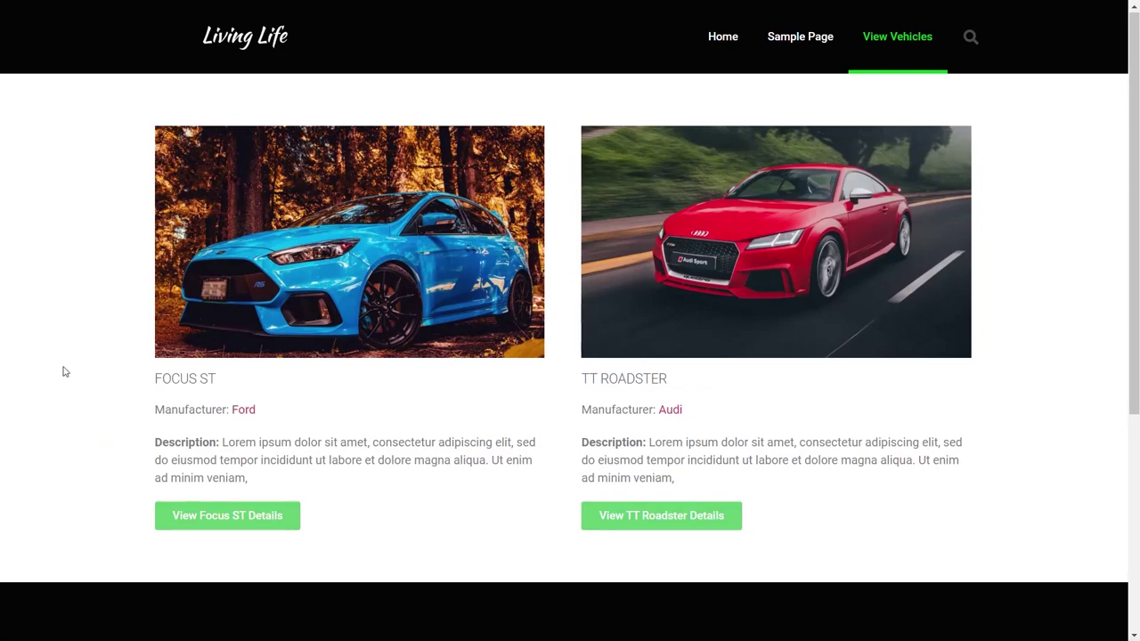
Open the Focus ST details from the live vehicles archive and view its single page.
left_click(314, 242)
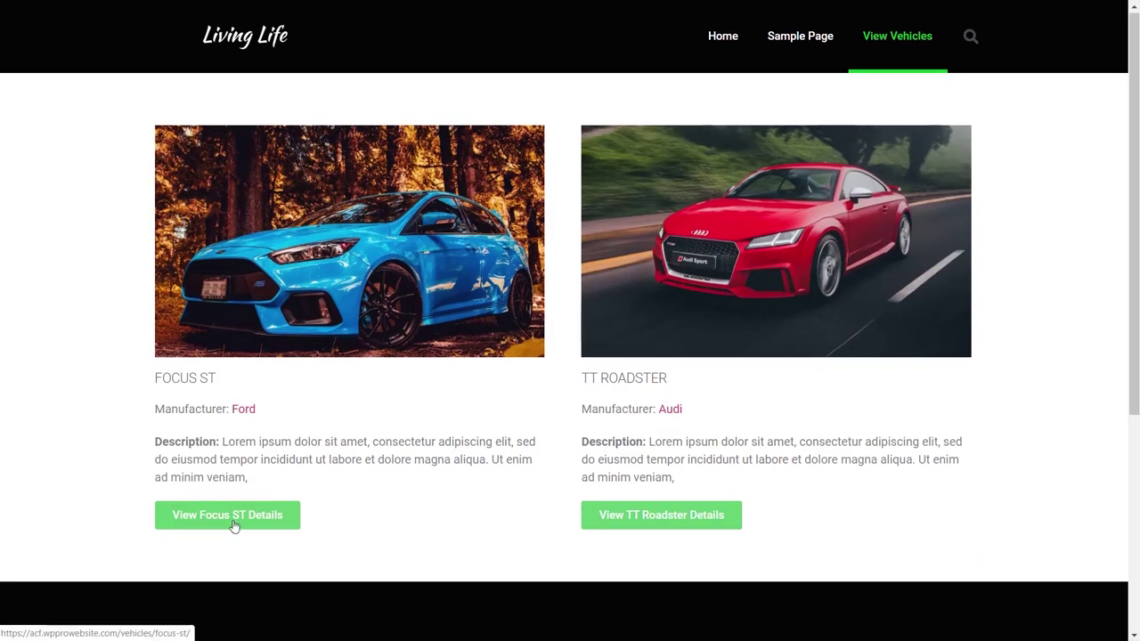
left_click(233, 525)
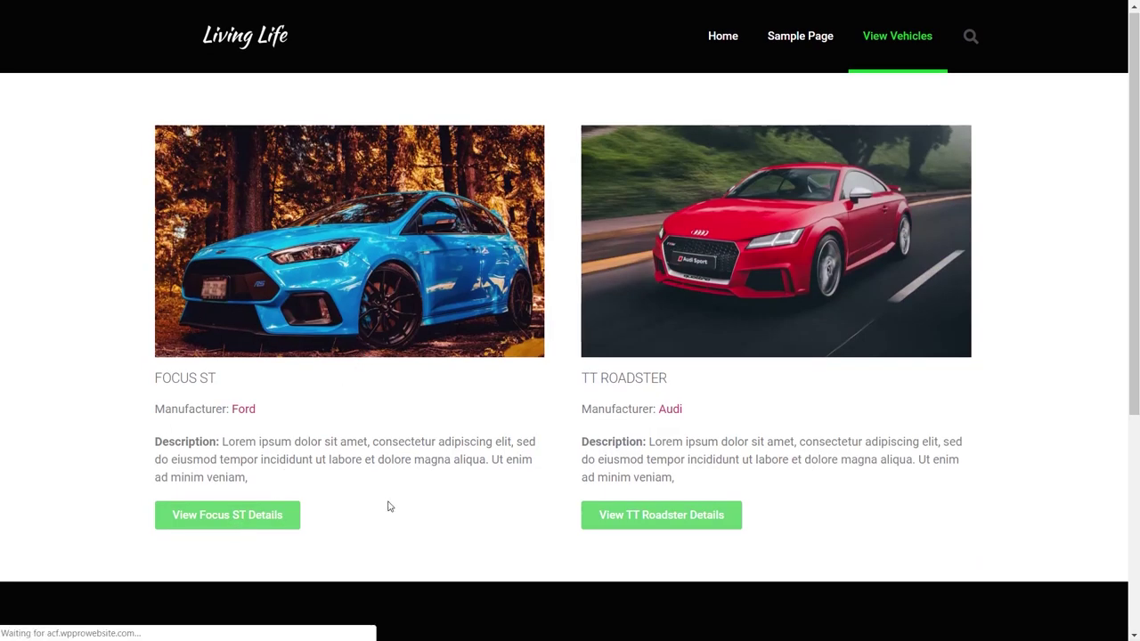
scroll(1067, 551, "down", 2)
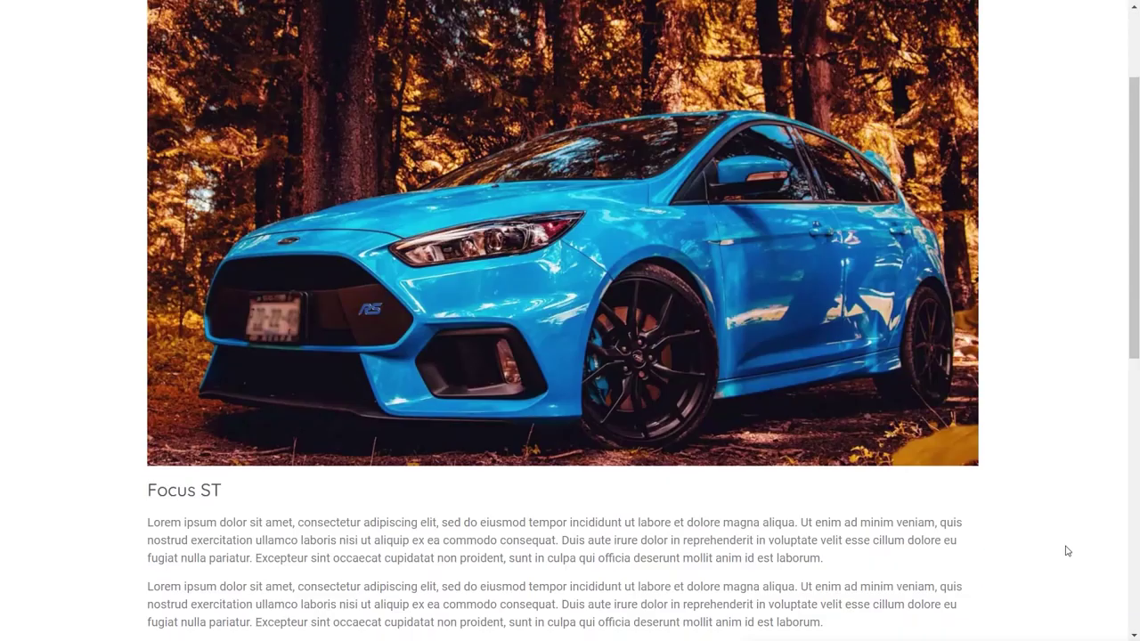